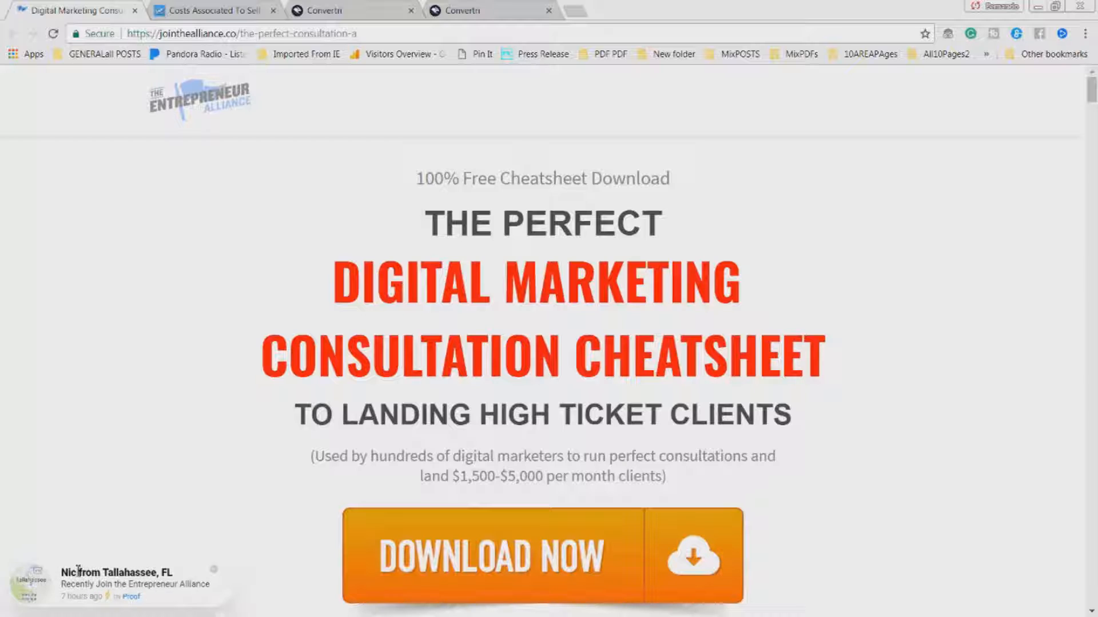
Step: Switch to the published Maryland home-selling page and skim its headline, Free Report #1 and Free Report #2 sections
key(ctrl+Tab)
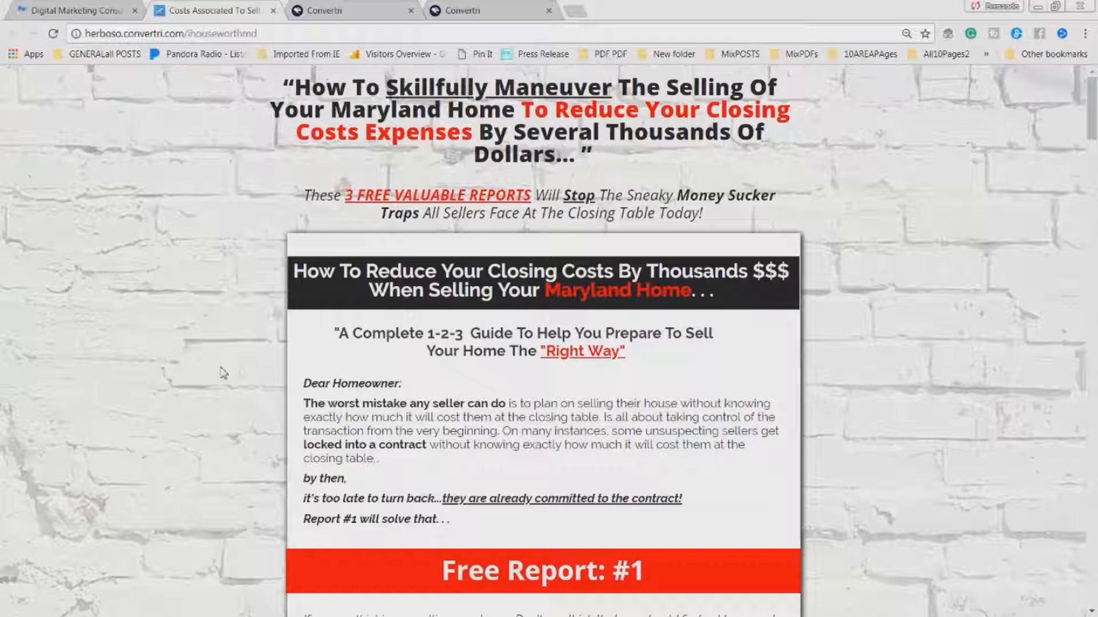
scroll(848, 387, down, 4)
scroll(829, 366, up, 7)
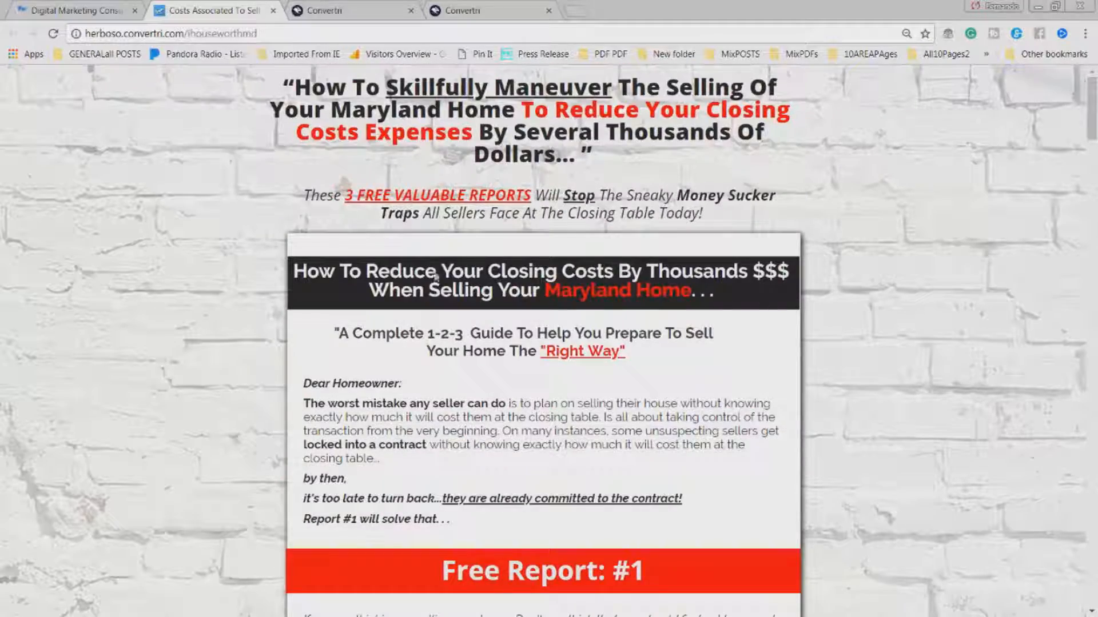
scroll(434, 281, down, 10)
scroll(426, 321, down, 10)
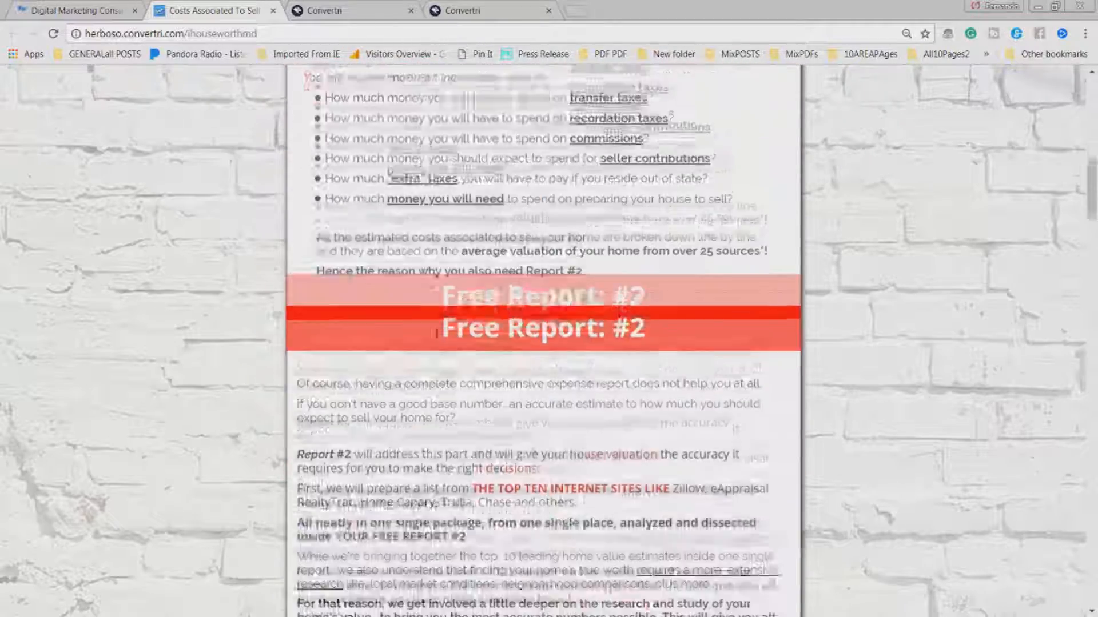
scroll(433, 333, down, 3)
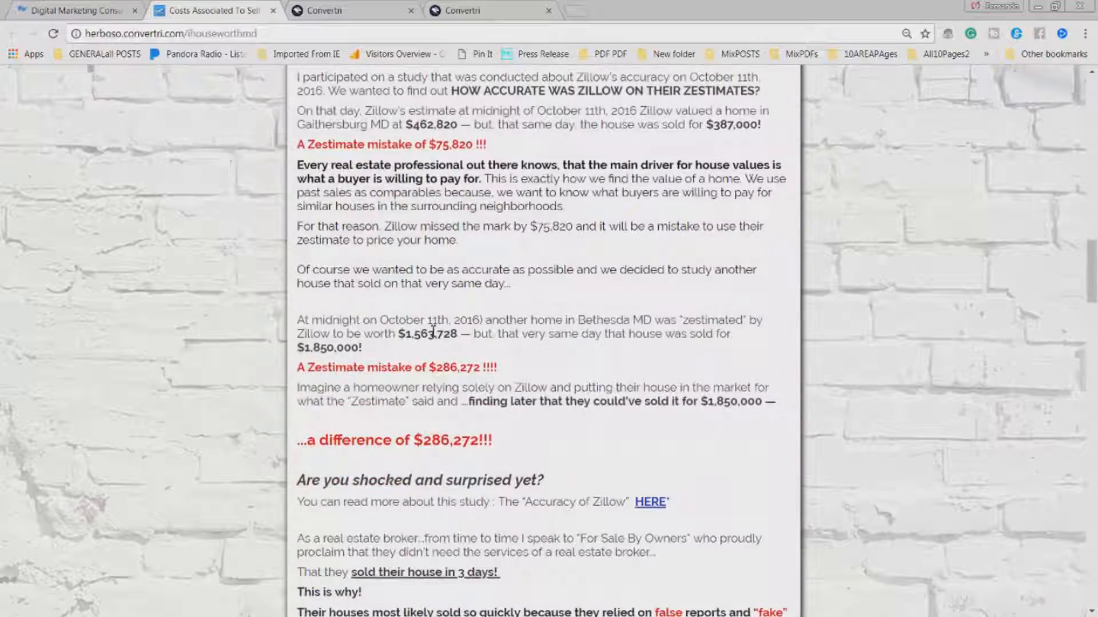
scroll(437, 333, down, 4)
scroll(449, 350, up, 14)
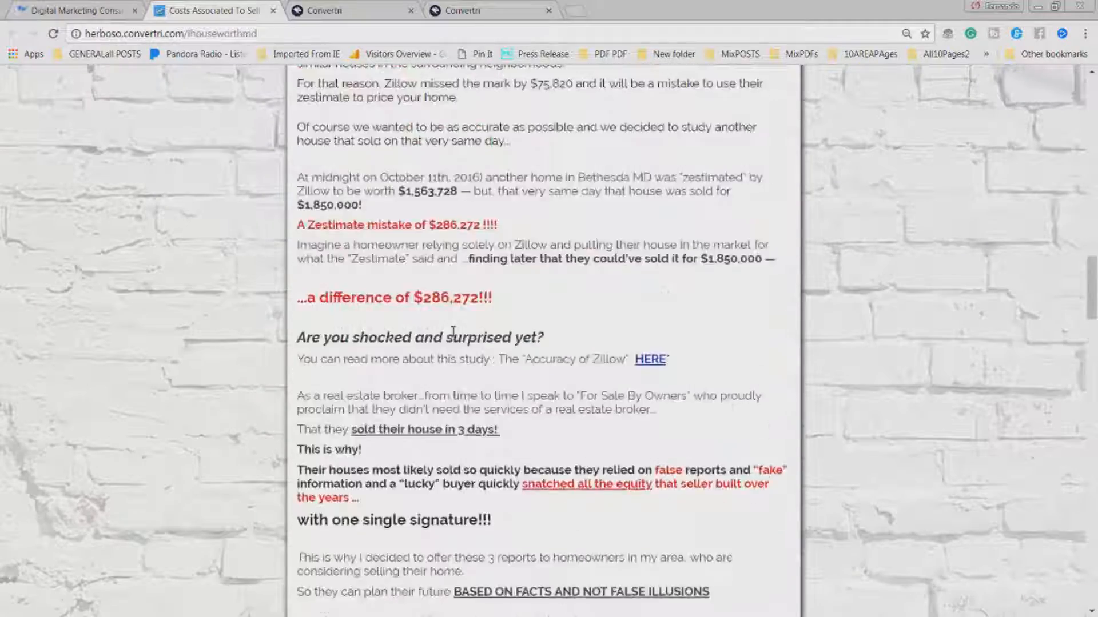
scroll(454, 319, up, 4)
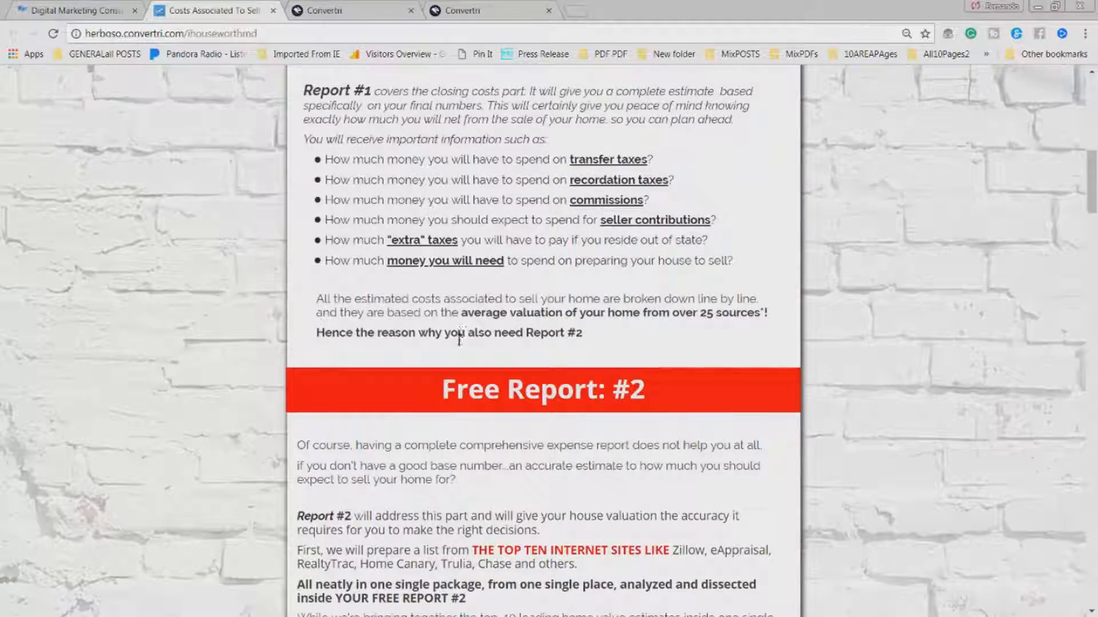
scroll(452, 346, up, 3)
Step: Look through the page's Report #2 valuation list, the Free Report #3 section and the recap of all three reports
scroll(460, 366, down, 11)
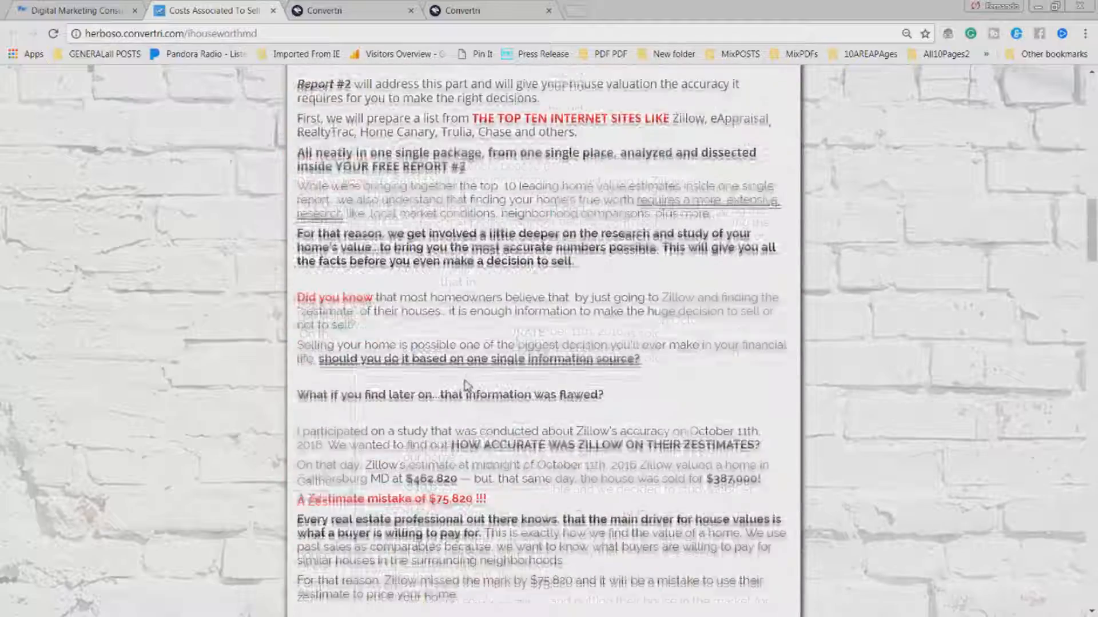
scroll(468, 386, down, 18)
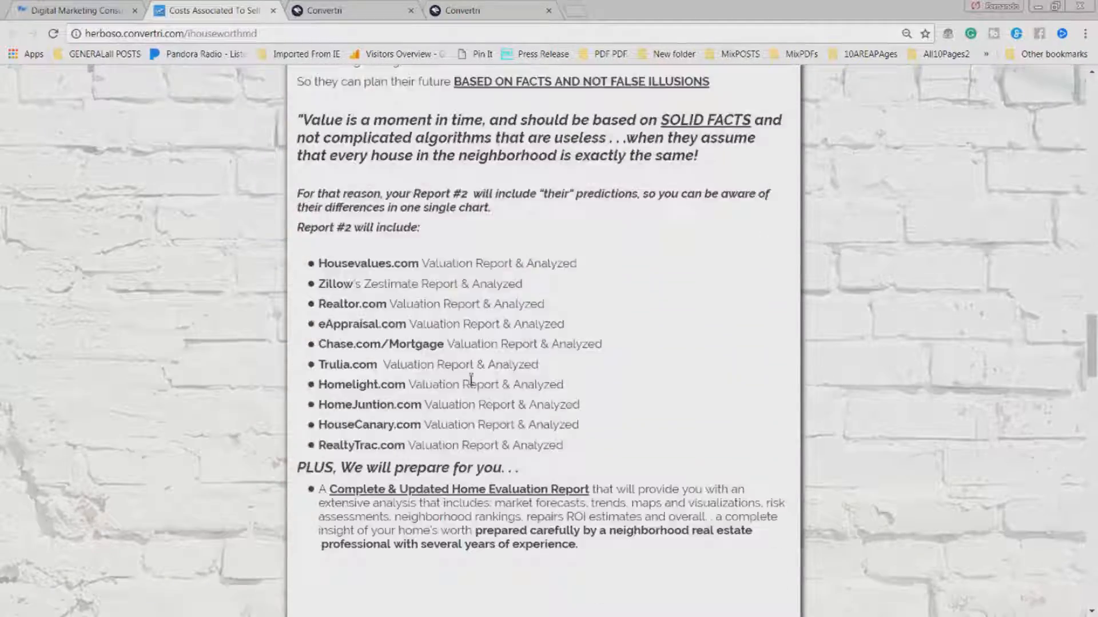
scroll(471, 381, down, 4)
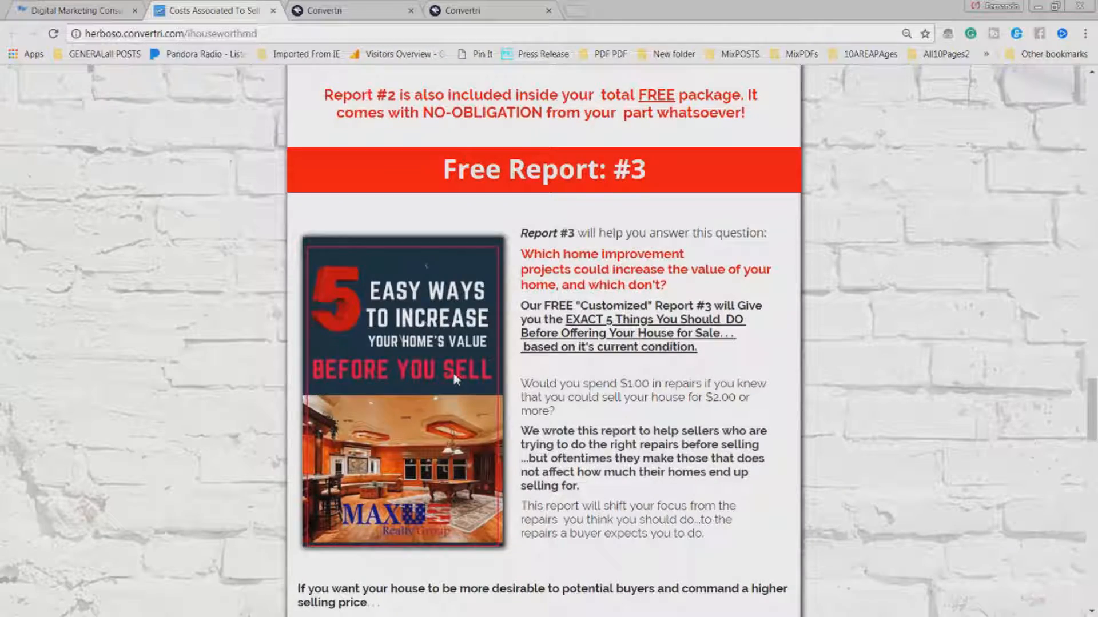
scroll(461, 379, down, 6)
scroll(458, 377, up, 9)
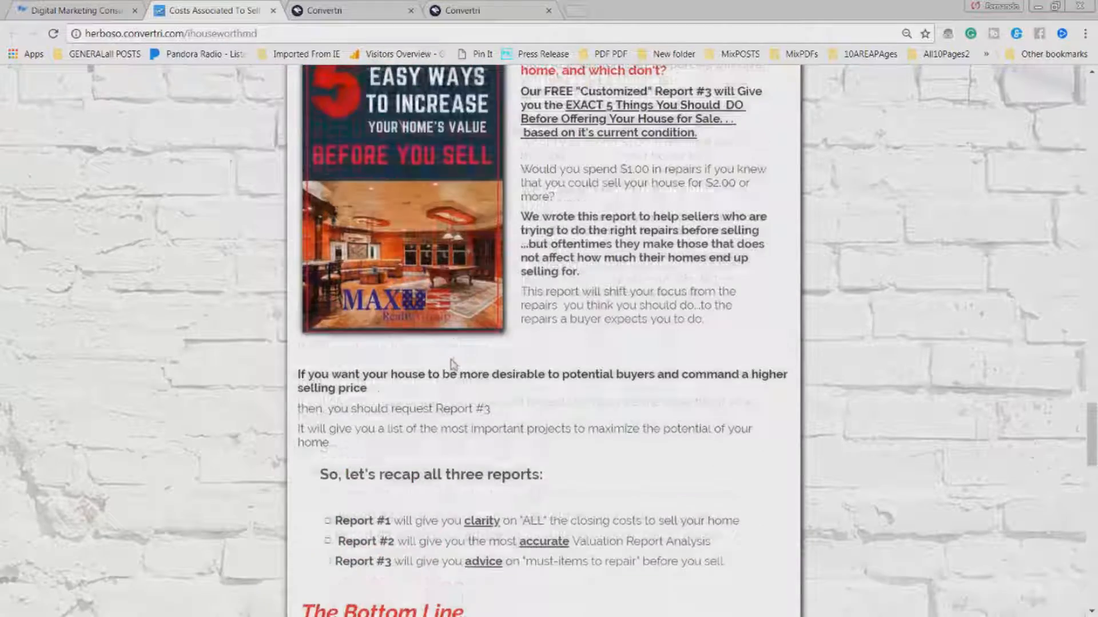
scroll(451, 359, up, 14)
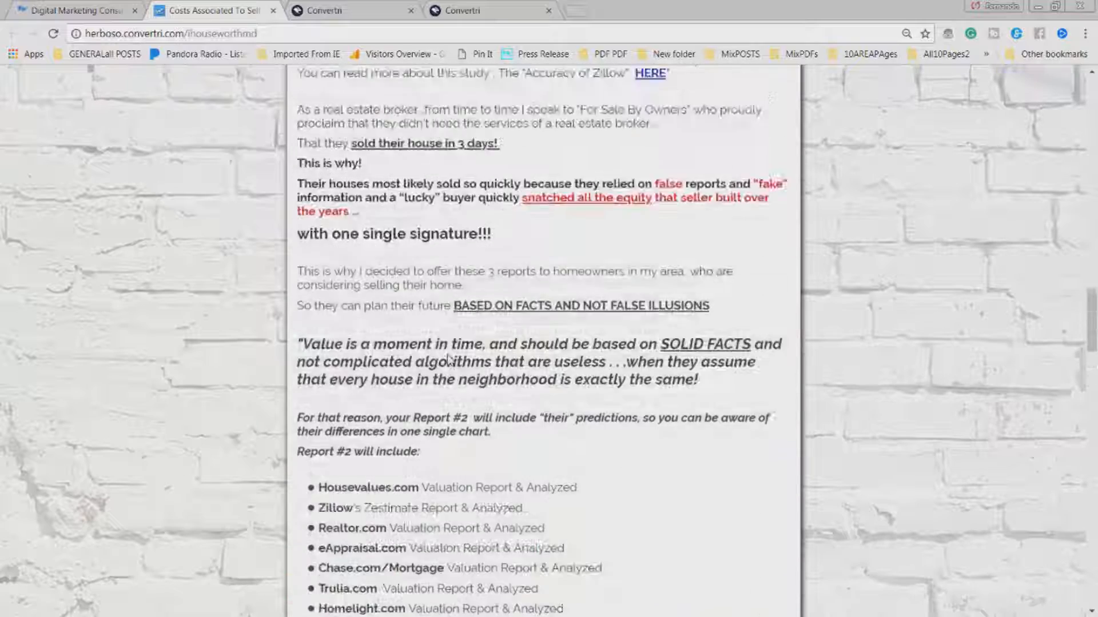
scroll(450, 359, up, 3)
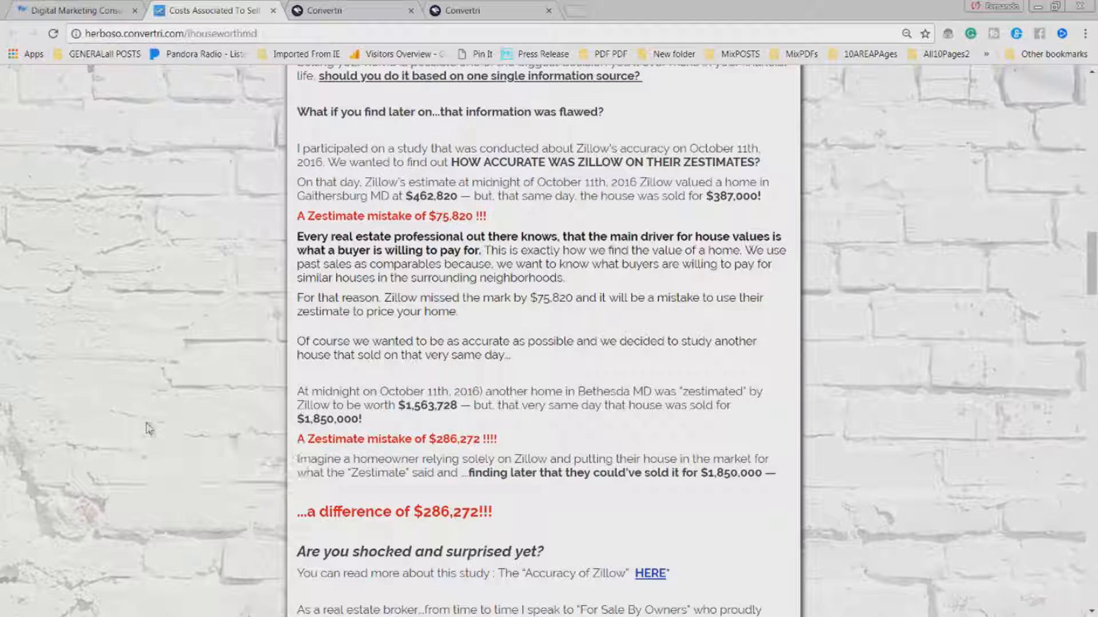
Step: Examine the sold-home notifications shown beside the page while browsing from the Zillow study to the Free Report #3 section
scroll(432, 386, down, 4)
scroll(436, 392, down, 6)
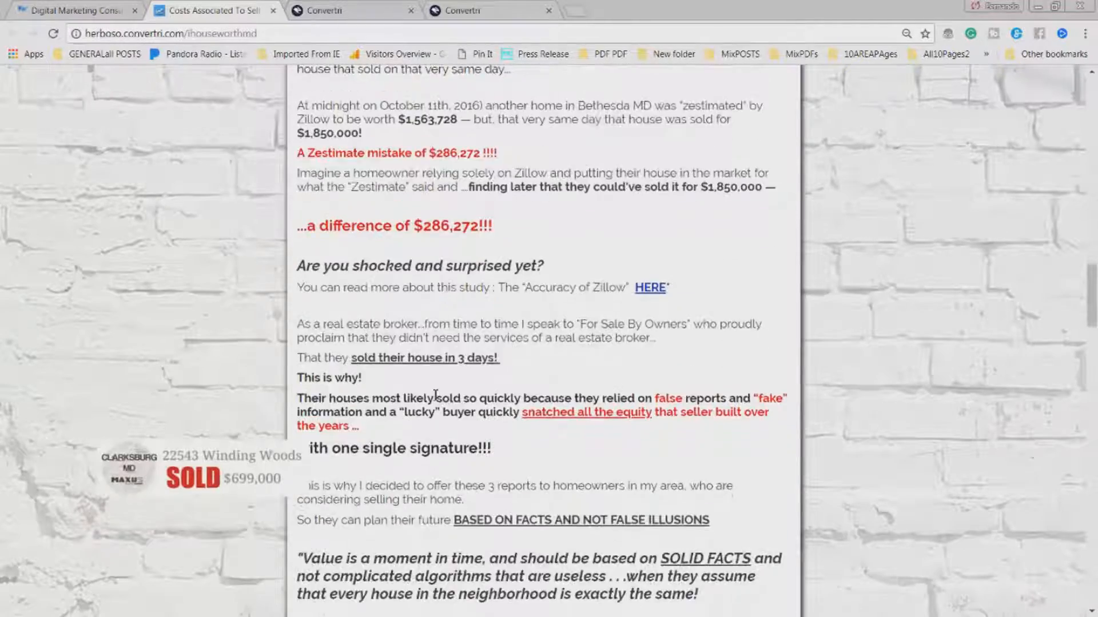
scroll(436, 399, down, 6)
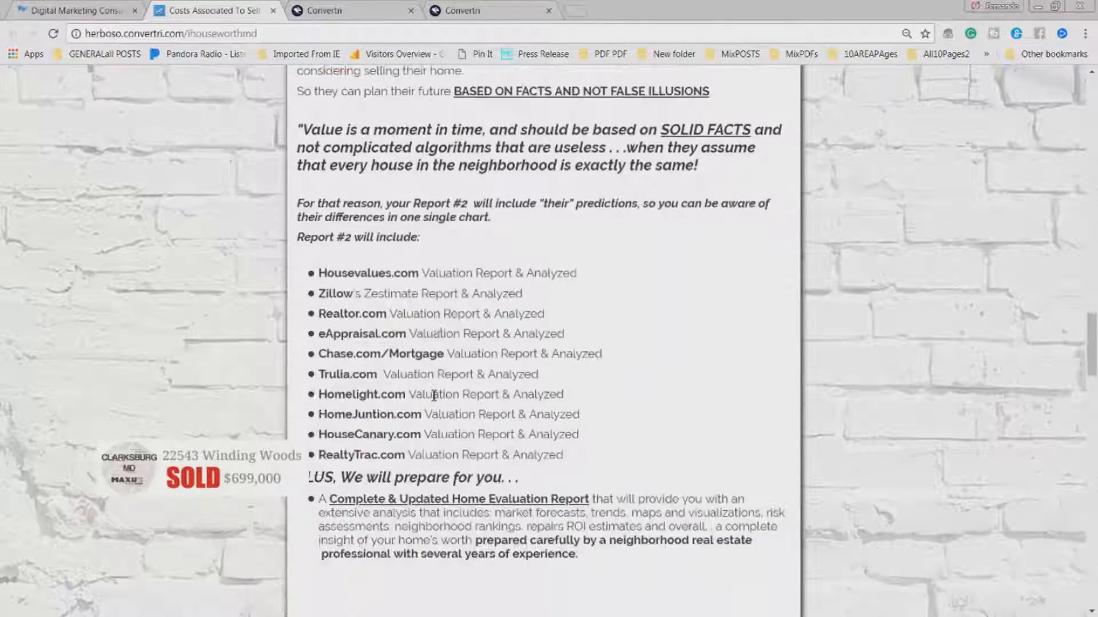
scroll(437, 414, down, 2)
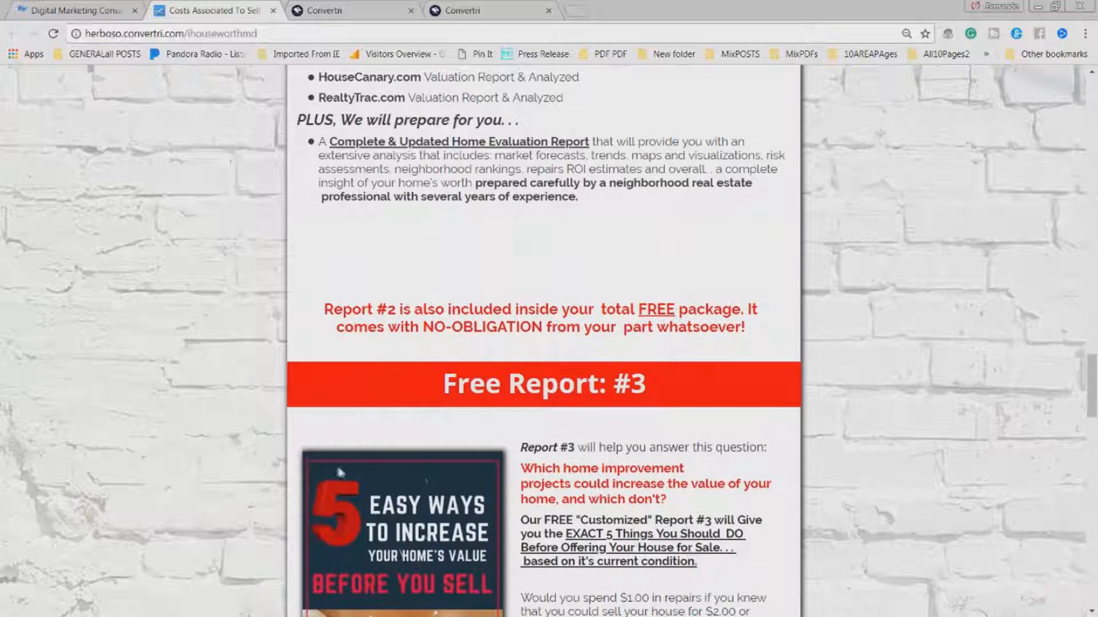
scroll(527, 451, down, 3)
scroll(526, 451, down, 3)
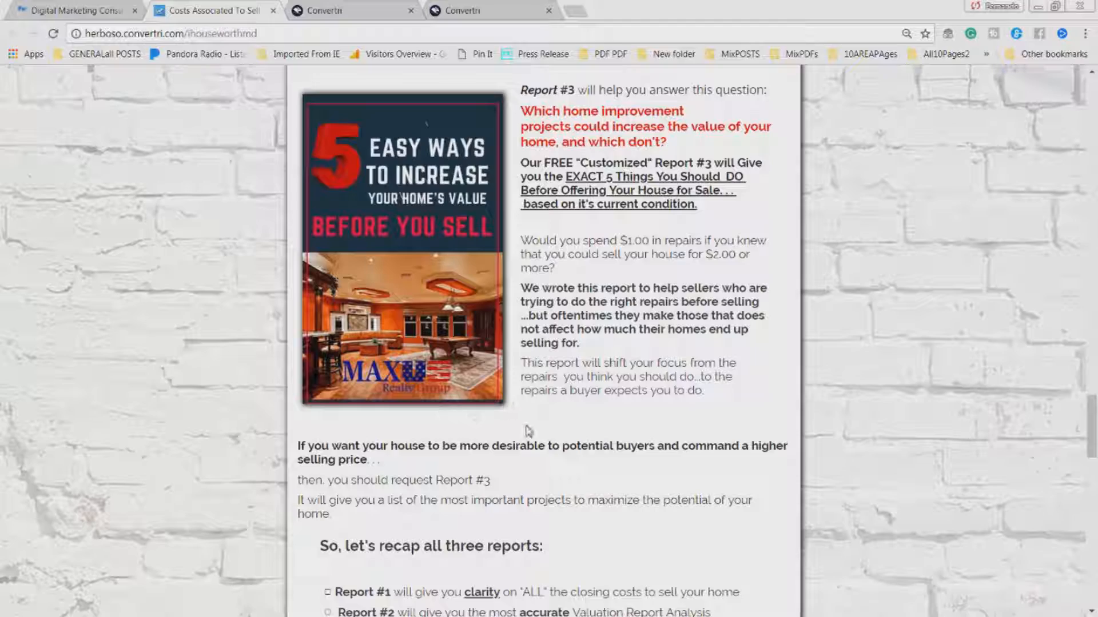
scroll(617, 436, up, 7)
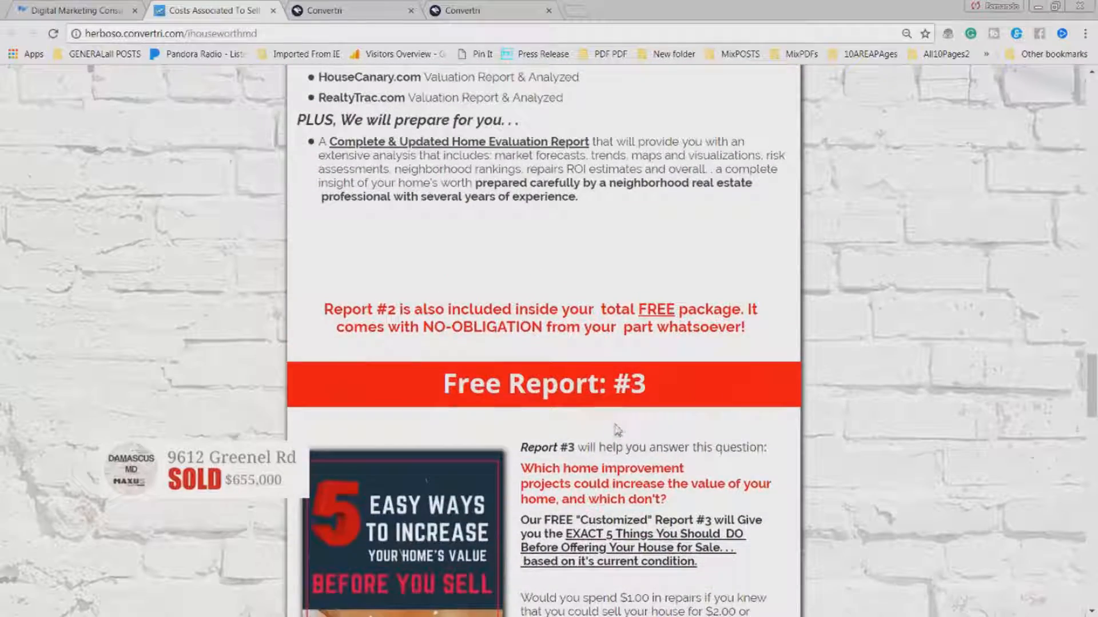
scroll(632, 460, up, 8)
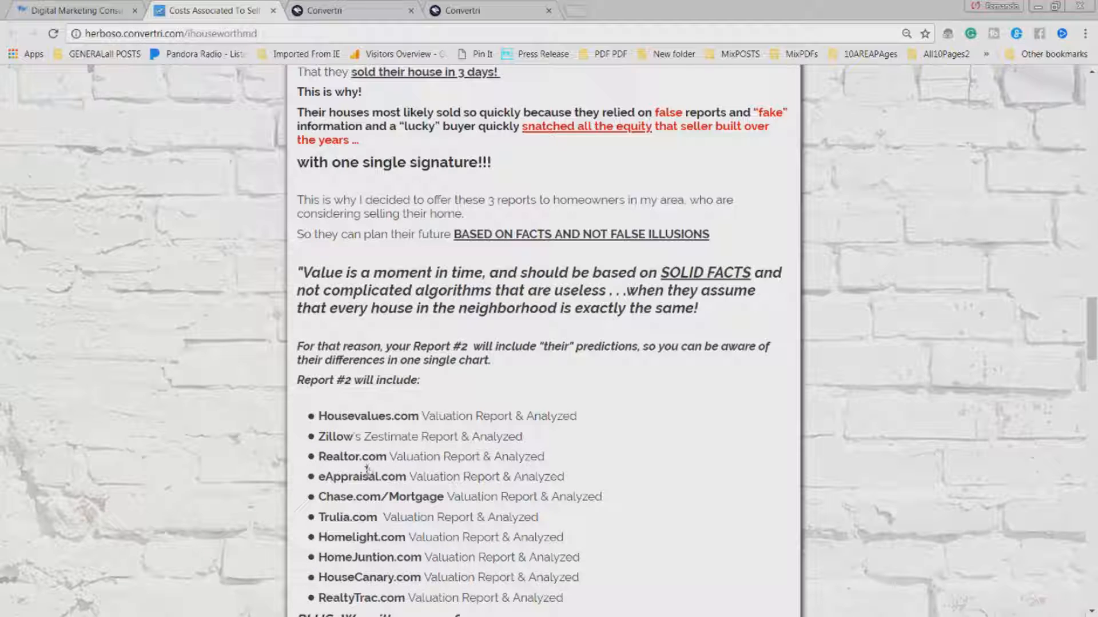
scroll(436, 472, down, 1)
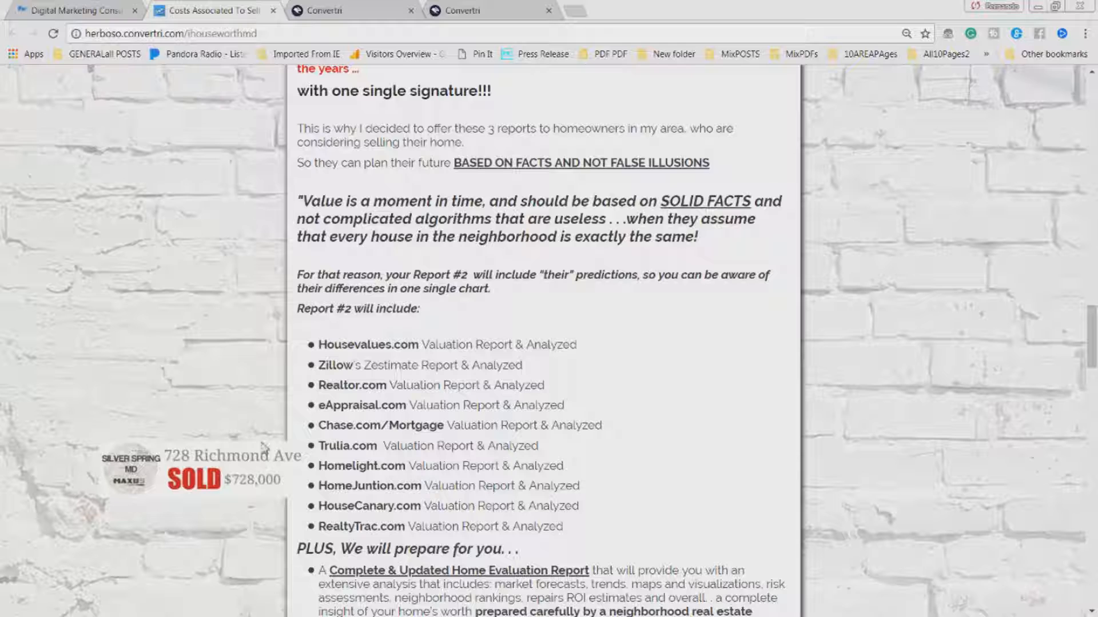
Step: Glance at the page in the Convertri editor, return to the published version and review it from Free Report #1 up to the headline
click(338, 10)
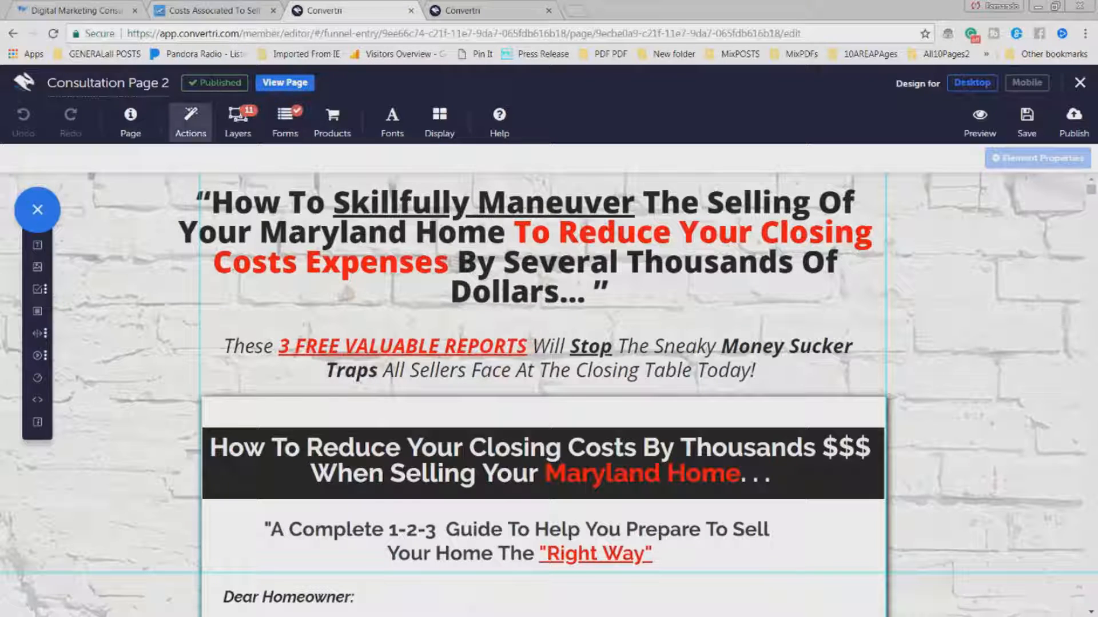
click(214, 11)
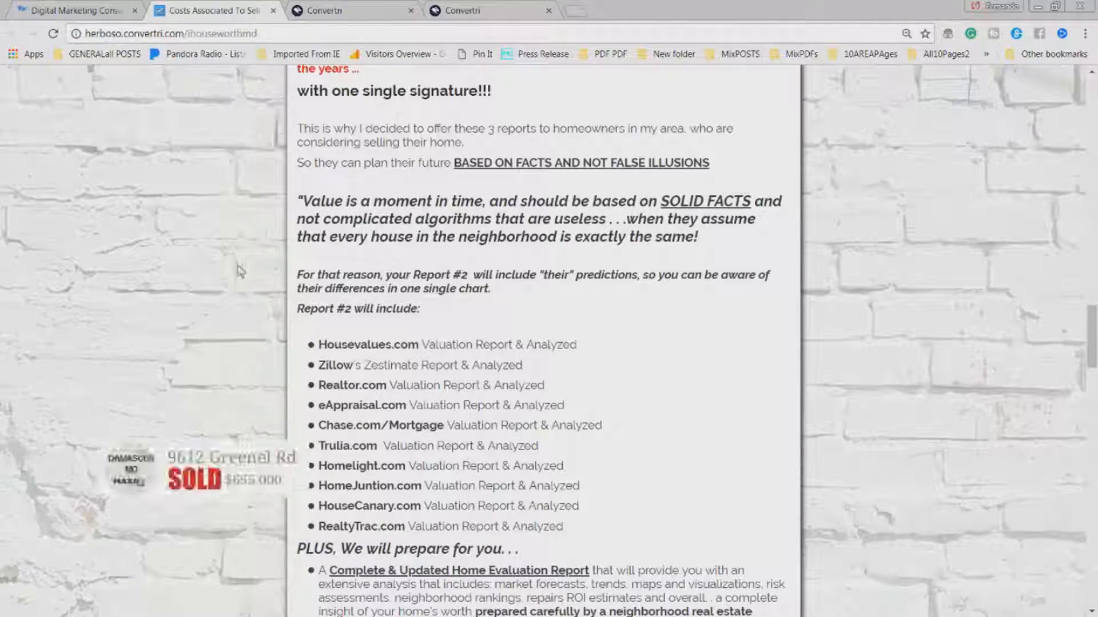
scroll(216, 217, up, 10)
scroll(216, 218, up, 10)
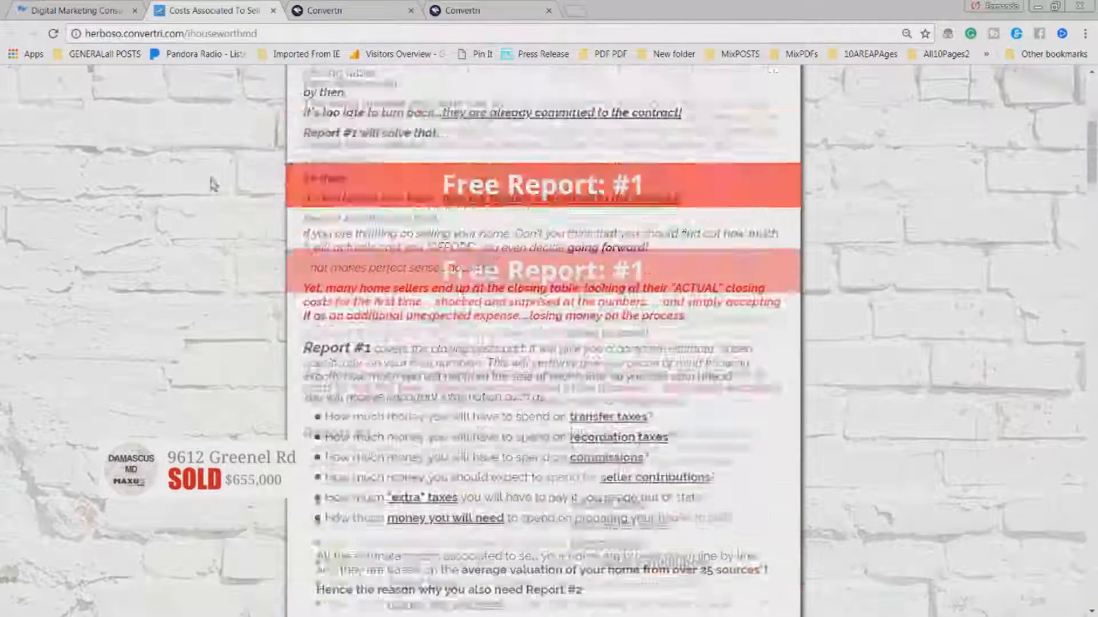
scroll(217, 246, down, 4)
scroll(218, 253, down, 15)
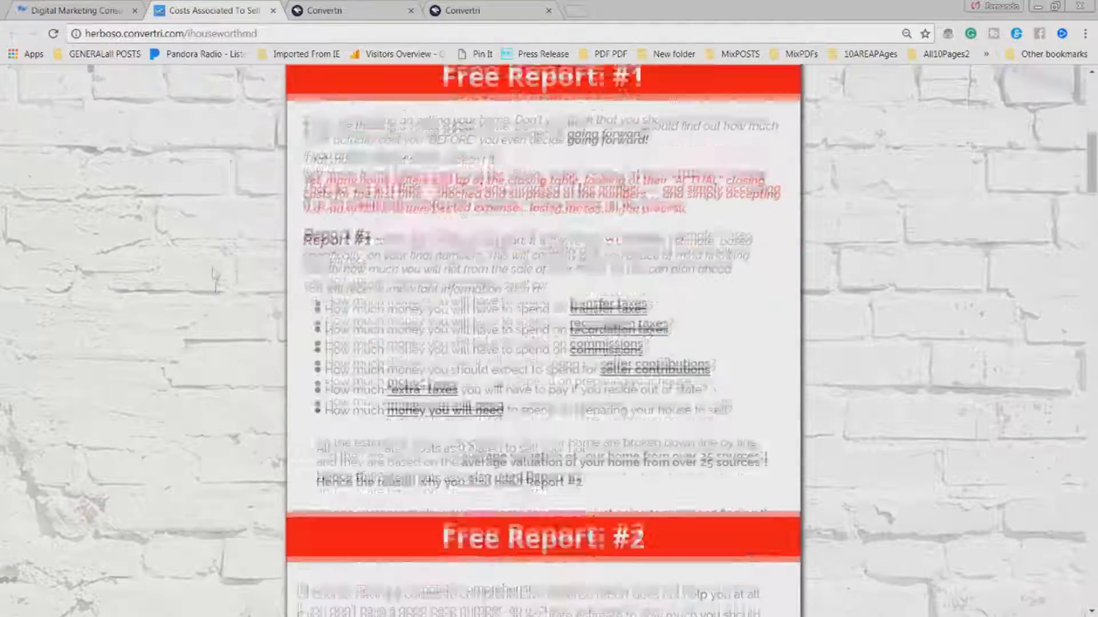
scroll(208, 306, up, 15)
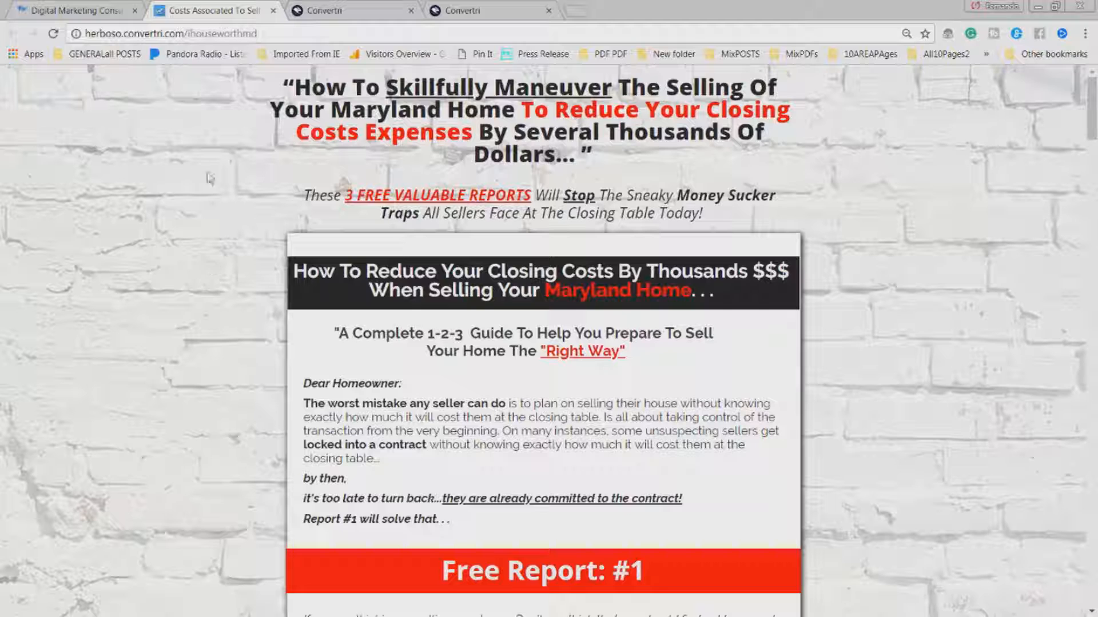
Step: Switch to Consultation Page 2 in the Convertri editor and inspect its layout from the headline to the assistance request choices
click(341, 14)
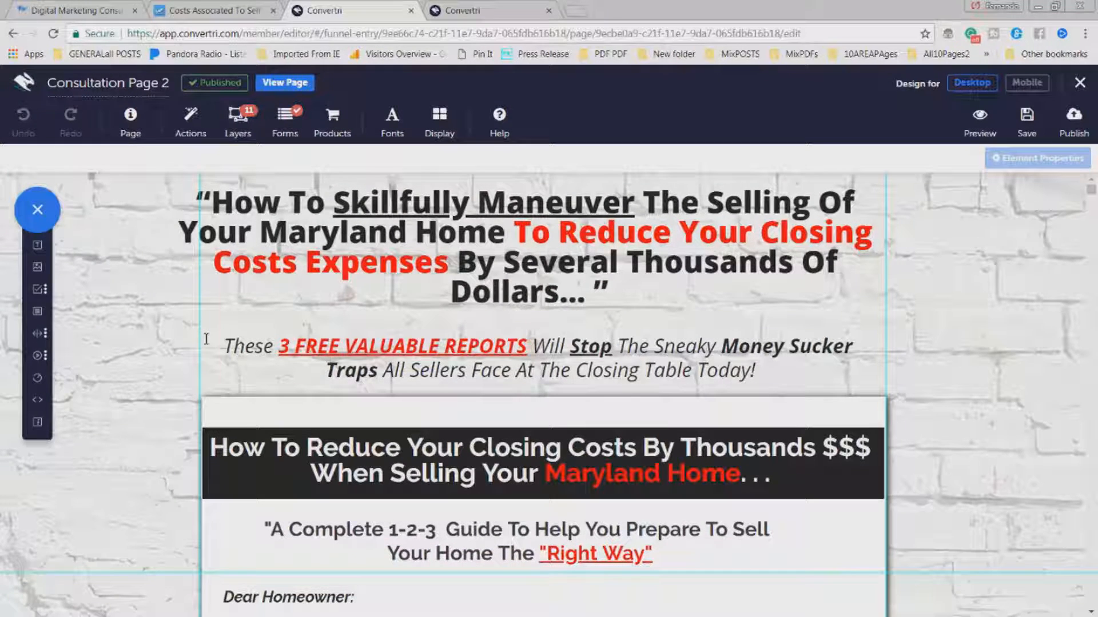
scroll(177, 405, down, 6)
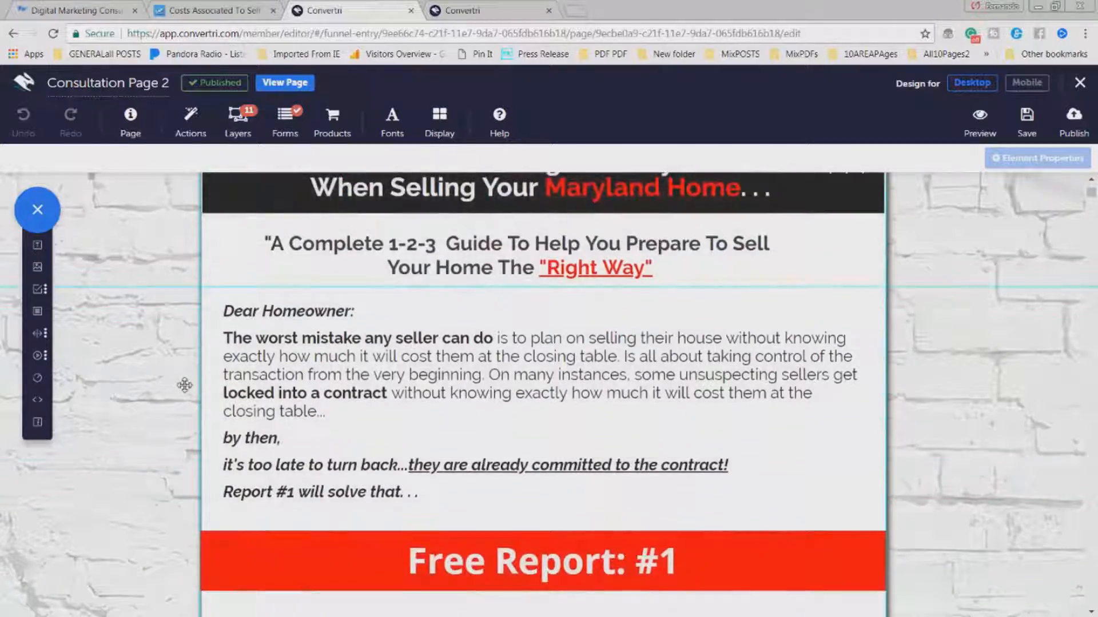
scroll(178, 404, down, 18)
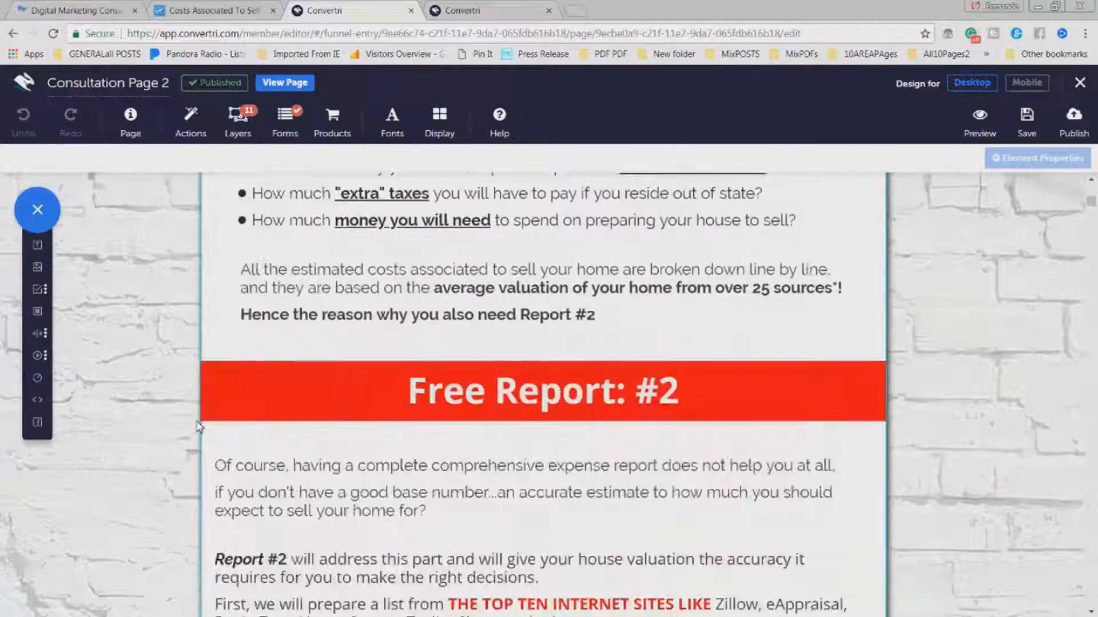
scroll(172, 420, down, 15)
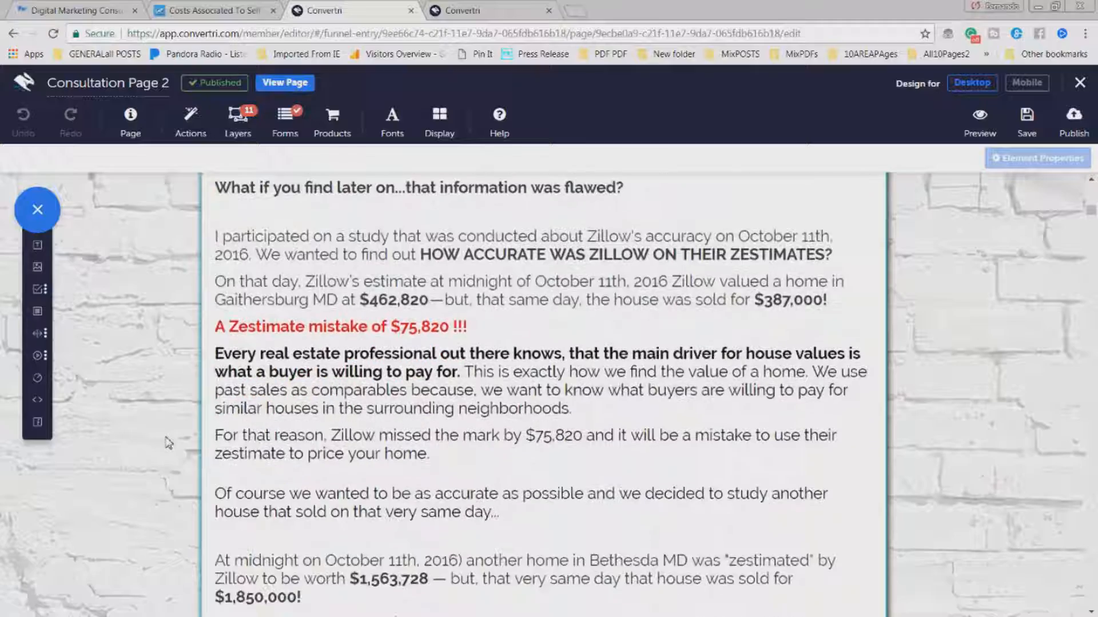
scroll(173, 448, down, 13)
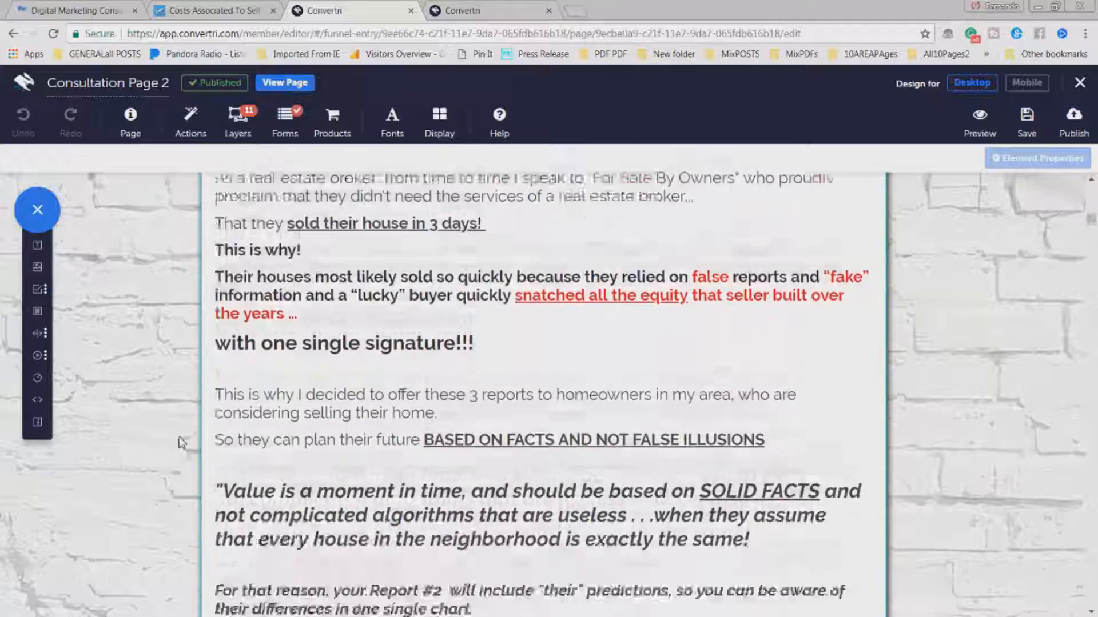
scroll(182, 448, down, 10)
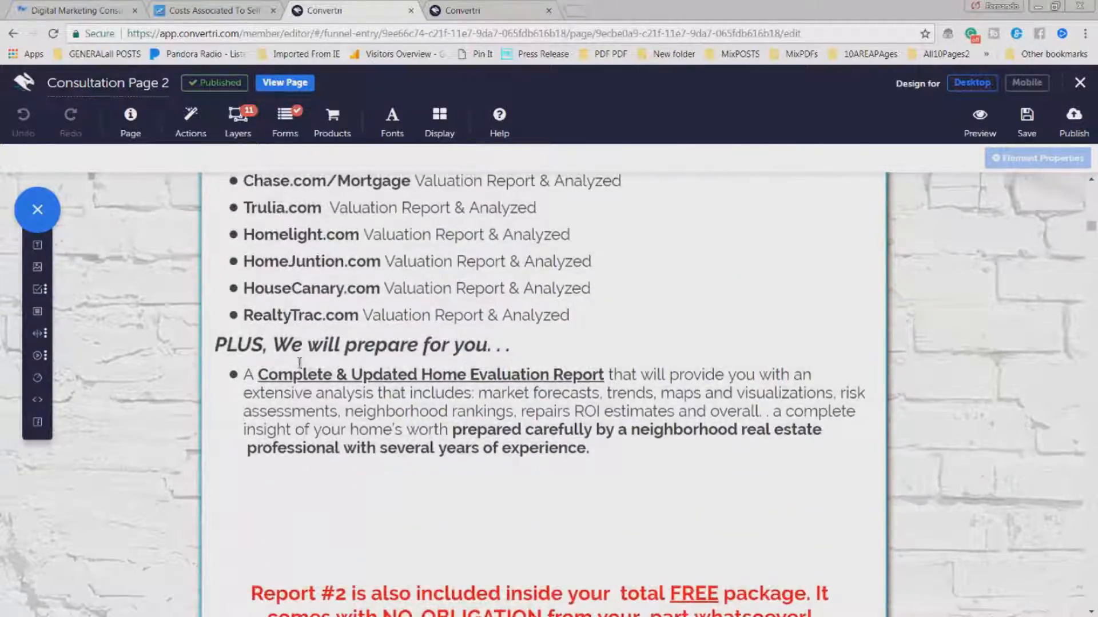
scroll(373, 405, down, 8)
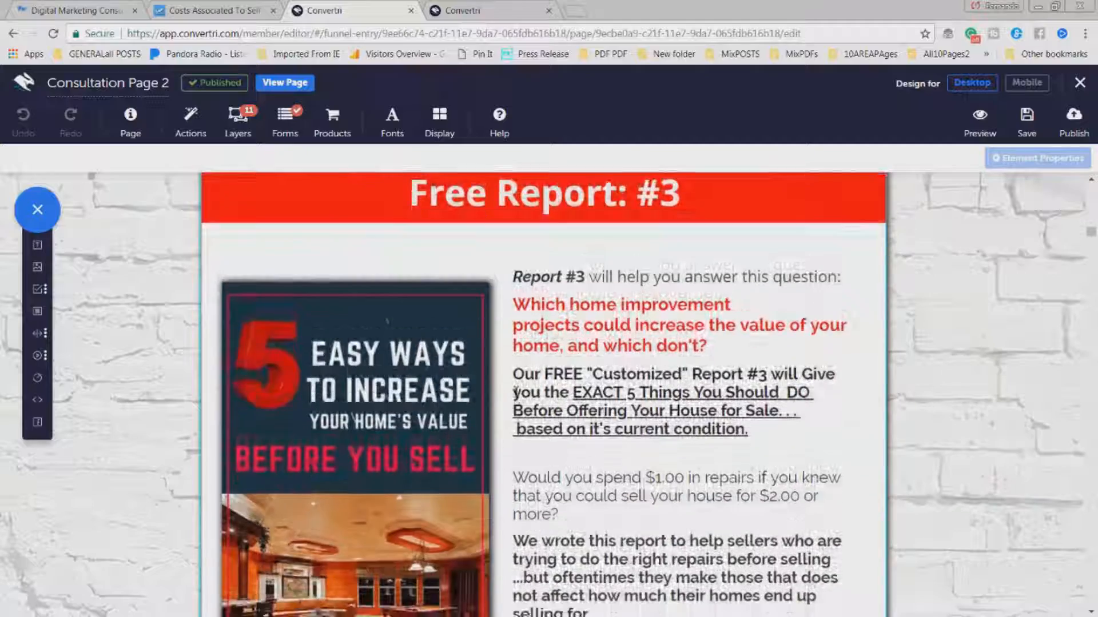
scroll(560, 441, down, 7)
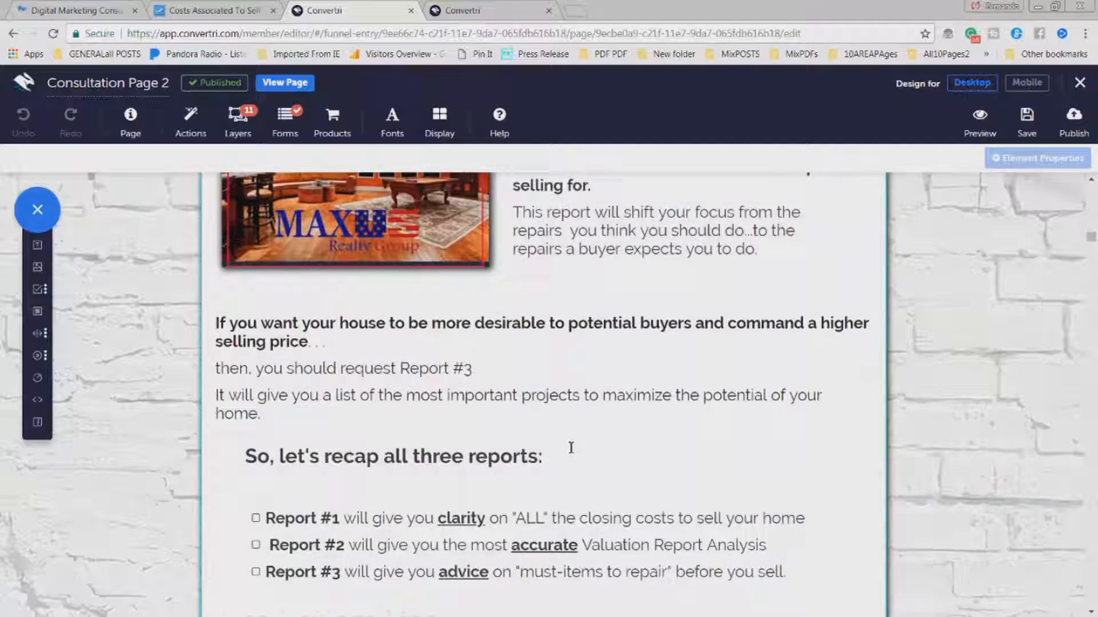
scroll(544, 434, down, 5)
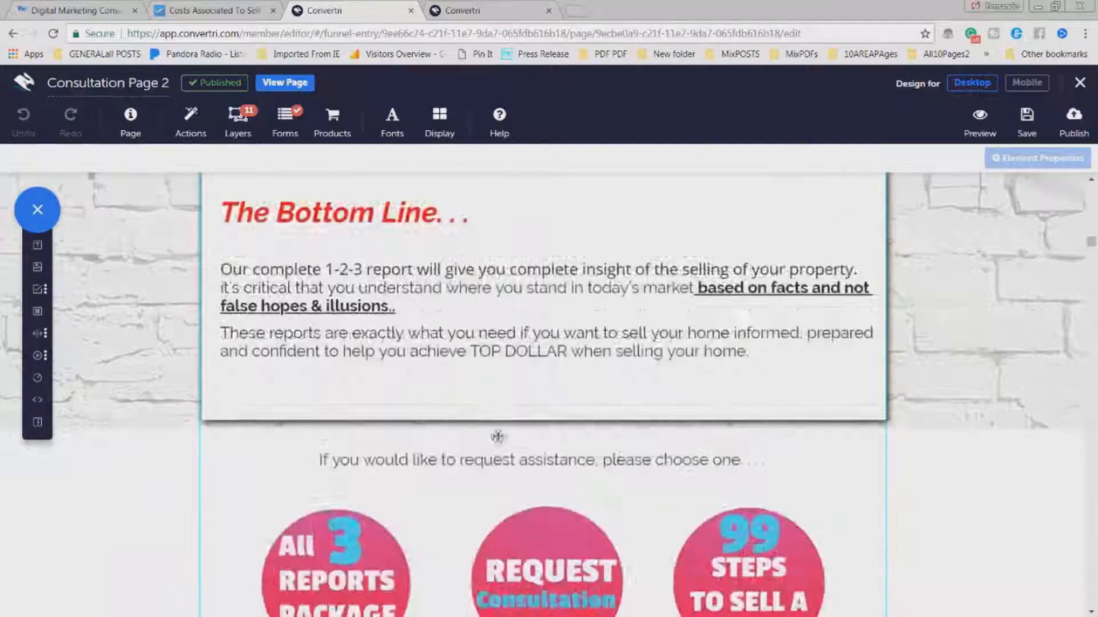
scroll(490, 411, up, 6)
scroll(490, 411, up, 10)
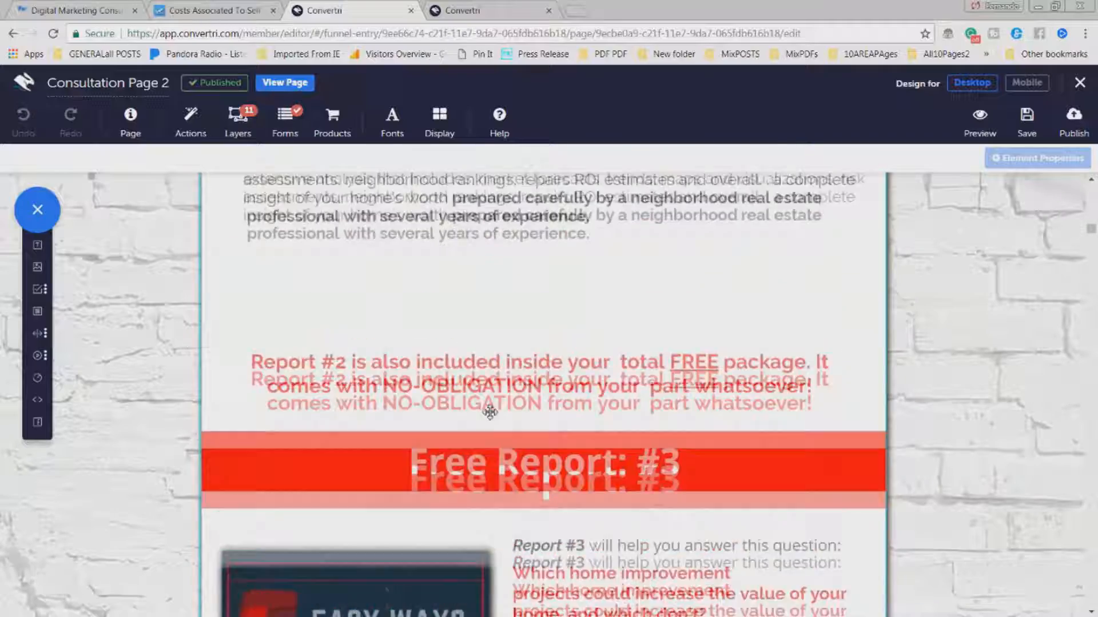
scroll(486, 394, up, 4)
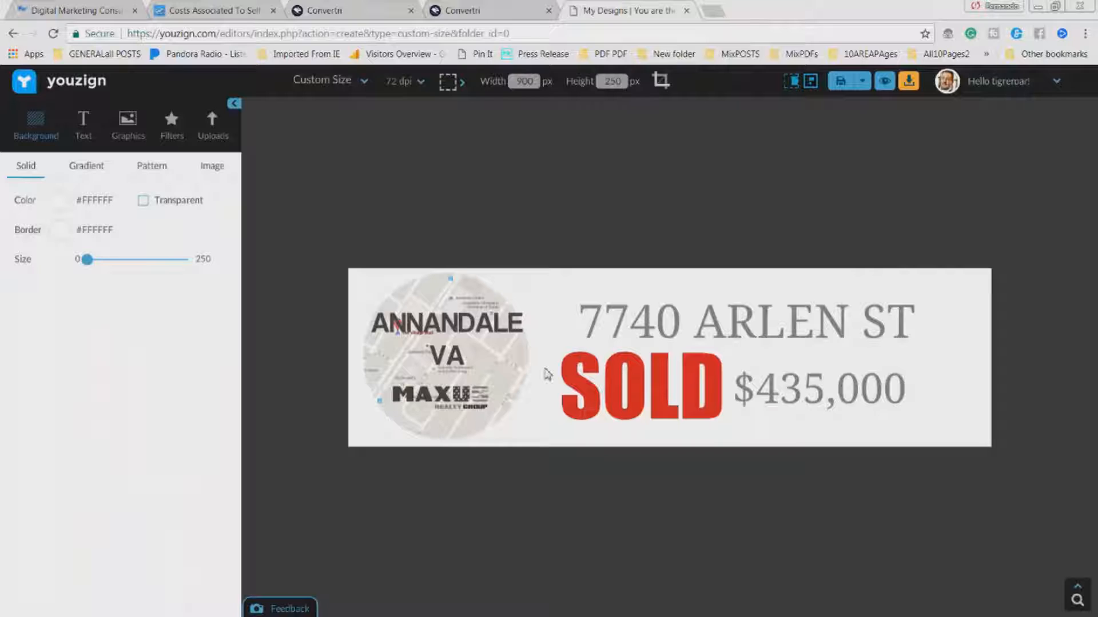
Step: Nudge the street address text slightly up and toward the map circle in the sold graphic, and select its city, address and price texts
click(697, 334)
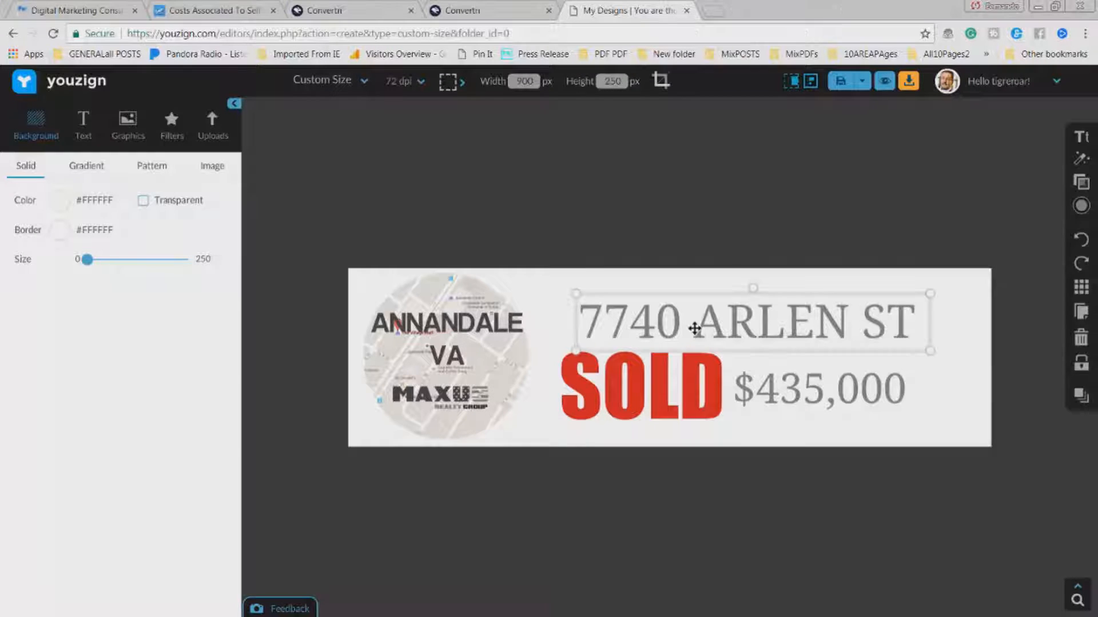
mouse_move(735, 331)
mouse_down()
mouse_move(763, 328)
mouse_move(725, 328)
mouse_up()
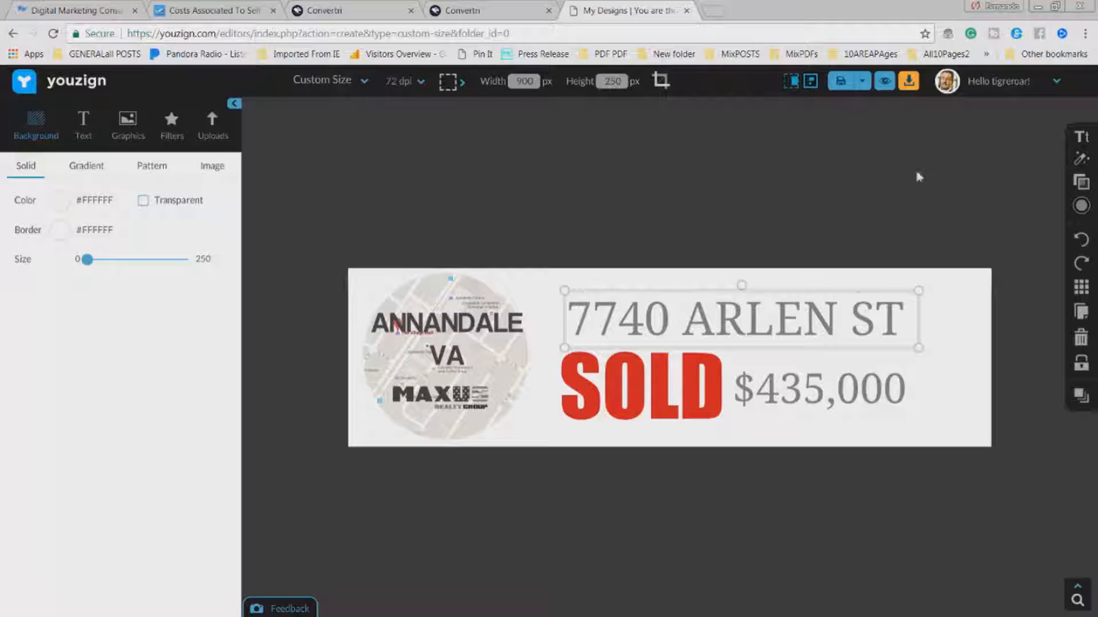
double_click(490, 343)
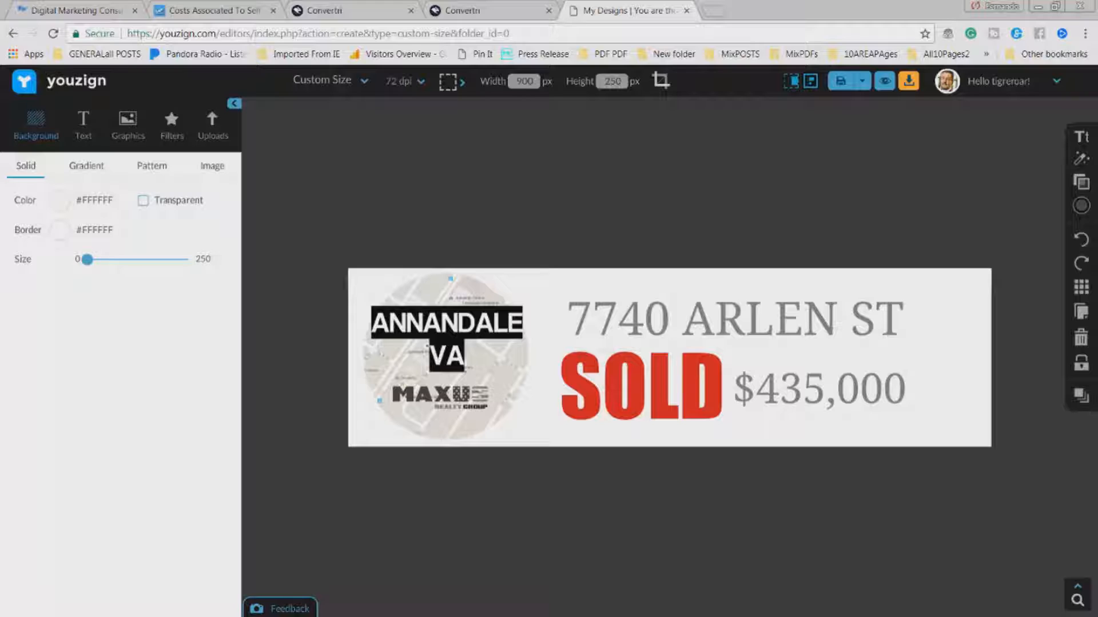
click(692, 329)
click(798, 384)
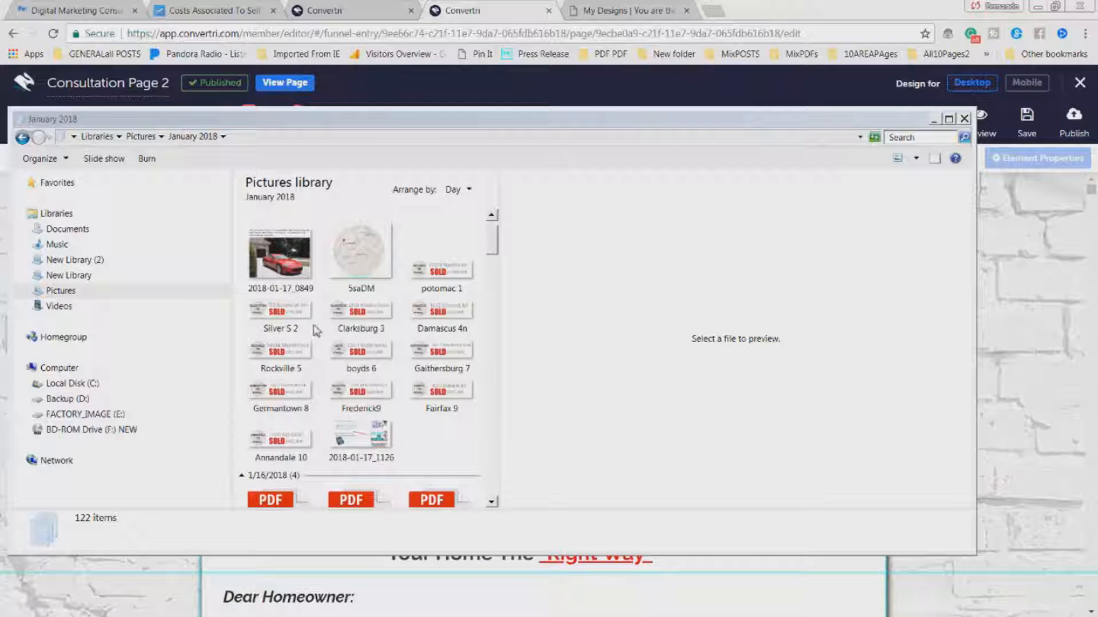
Step: Preview the sold-home graphics in the January 2018 pictures folder, from potomac 1 to Annandale 10, and put the folder window away
click(432, 280)
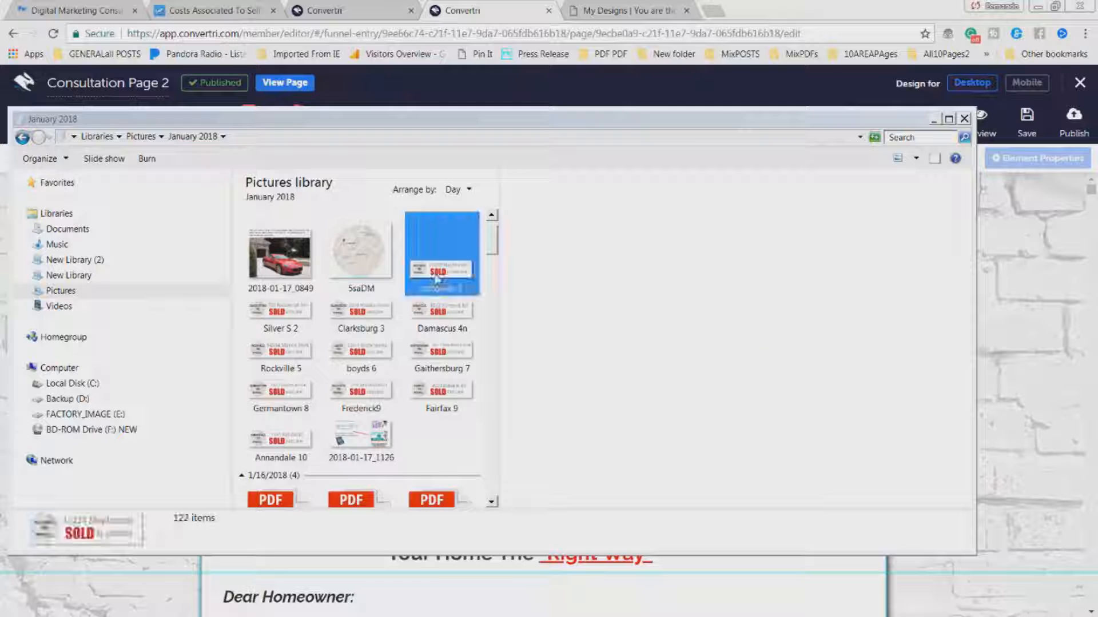
click(439, 319)
click(357, 323)
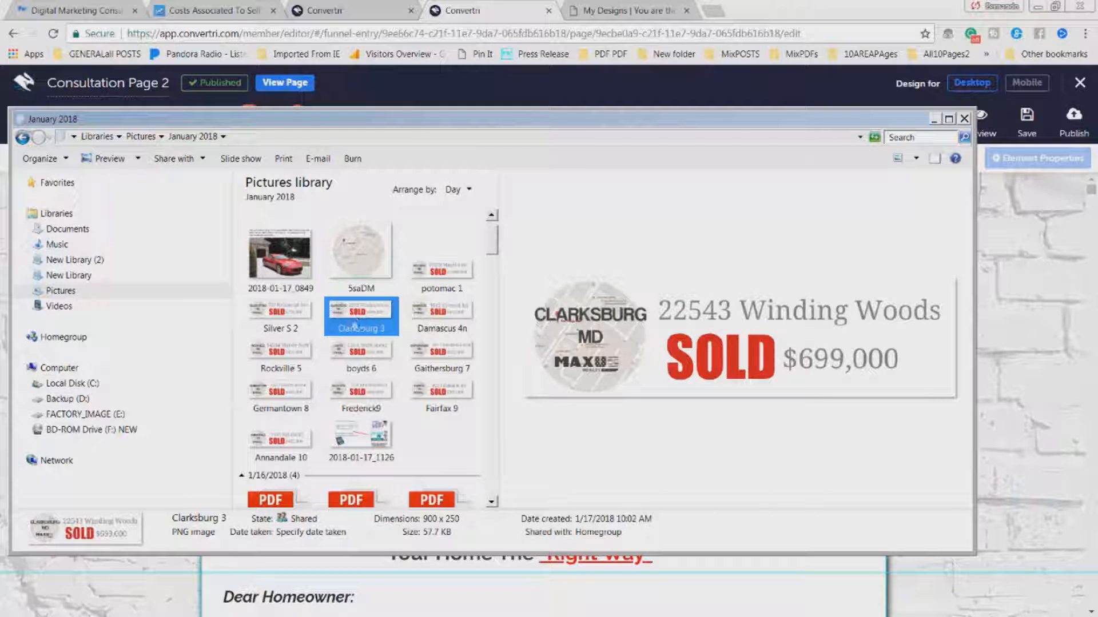
click(292, 325)
click(290, 353)
click(352, 362)
click(412, 362)
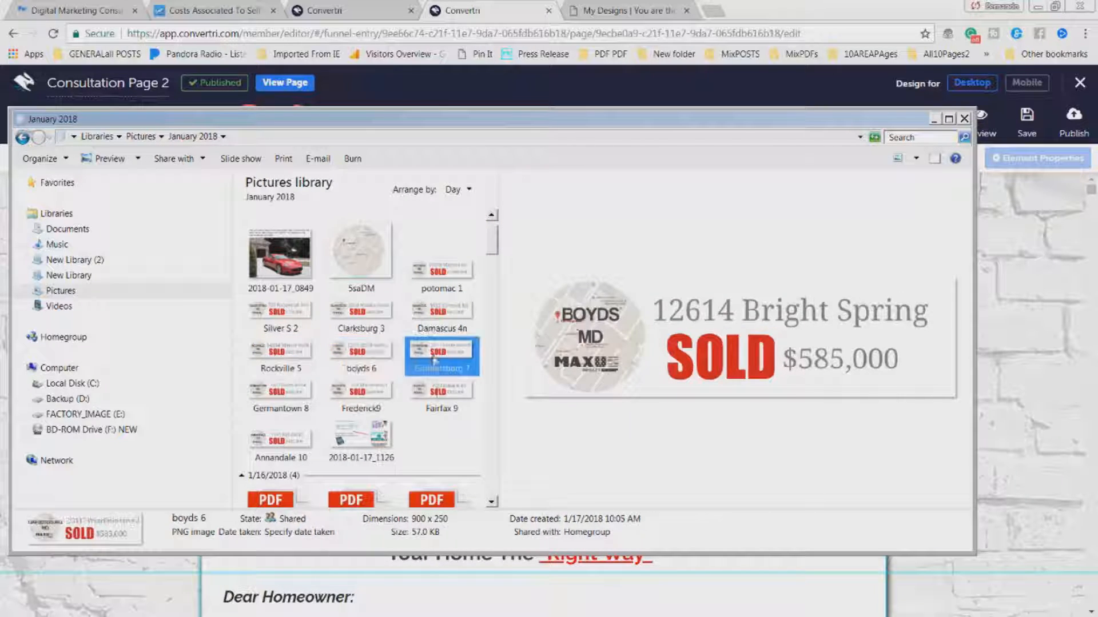
click(438, 393)
click(346, 395)
click(284, 397)
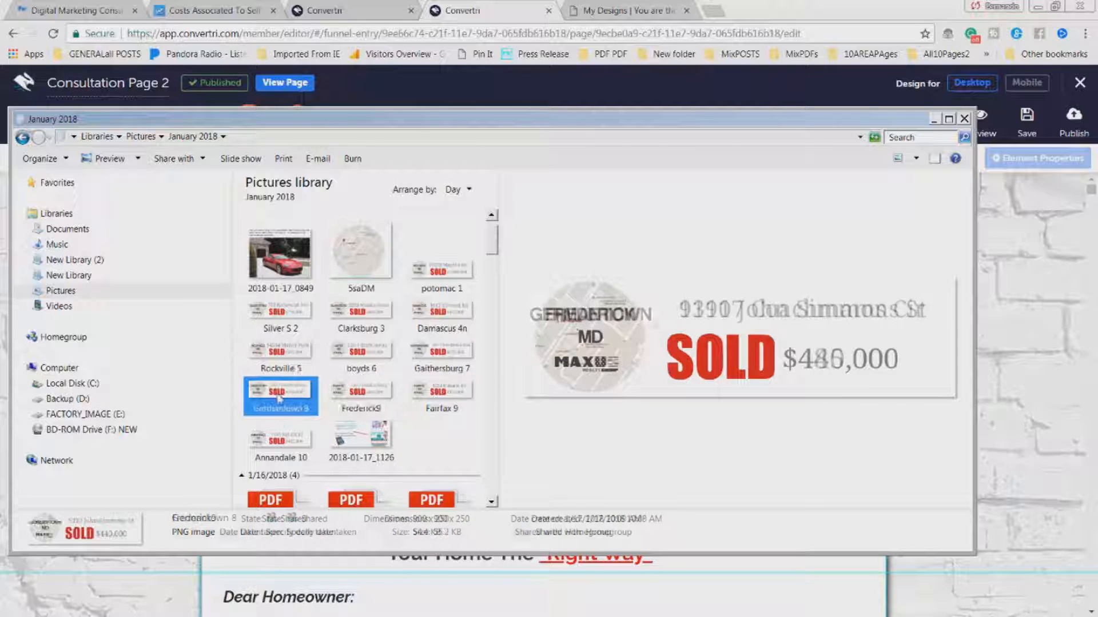
click(284, 435)
click(284, 400)
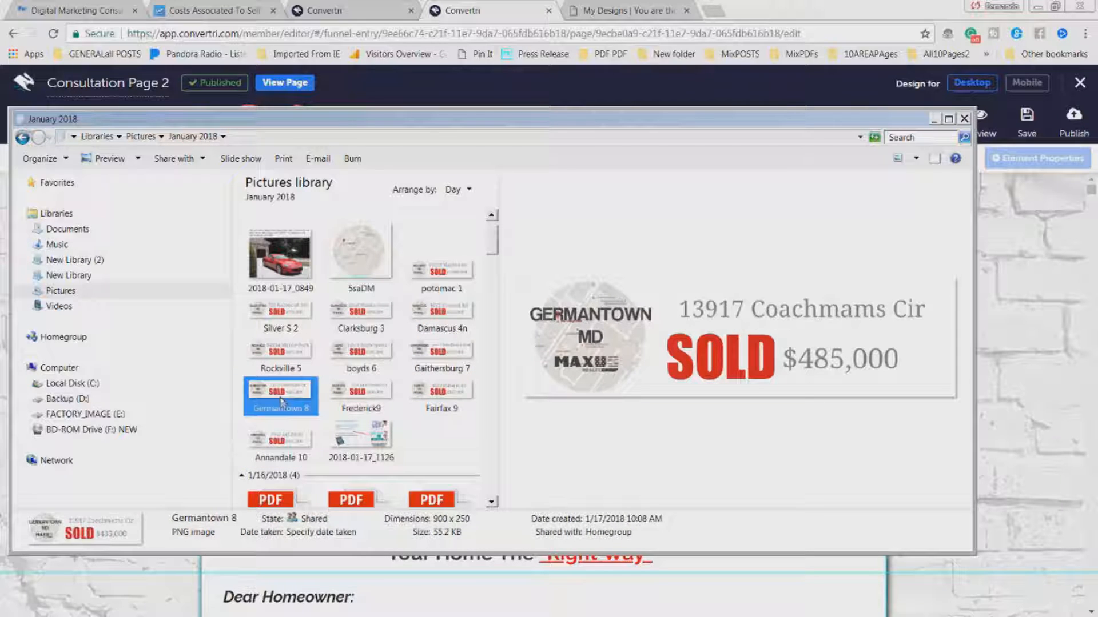
click(933, 119)
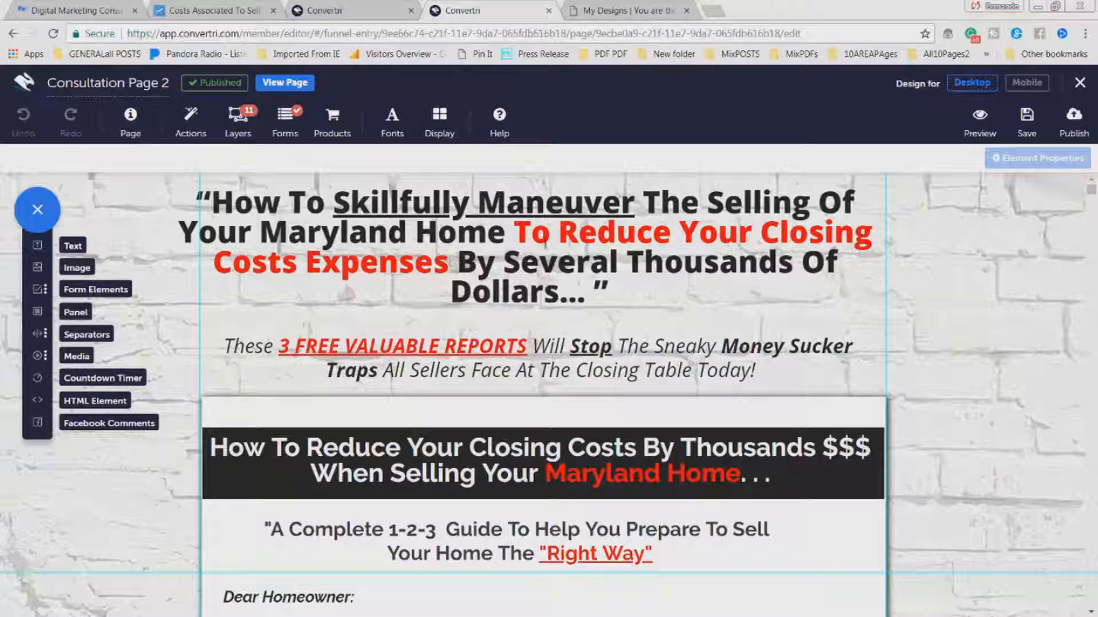
Step: Preview Consultation Page 2, check the sold notifications while browsing between the headline and Free Report #2, and return to the editor
click(967, 129)
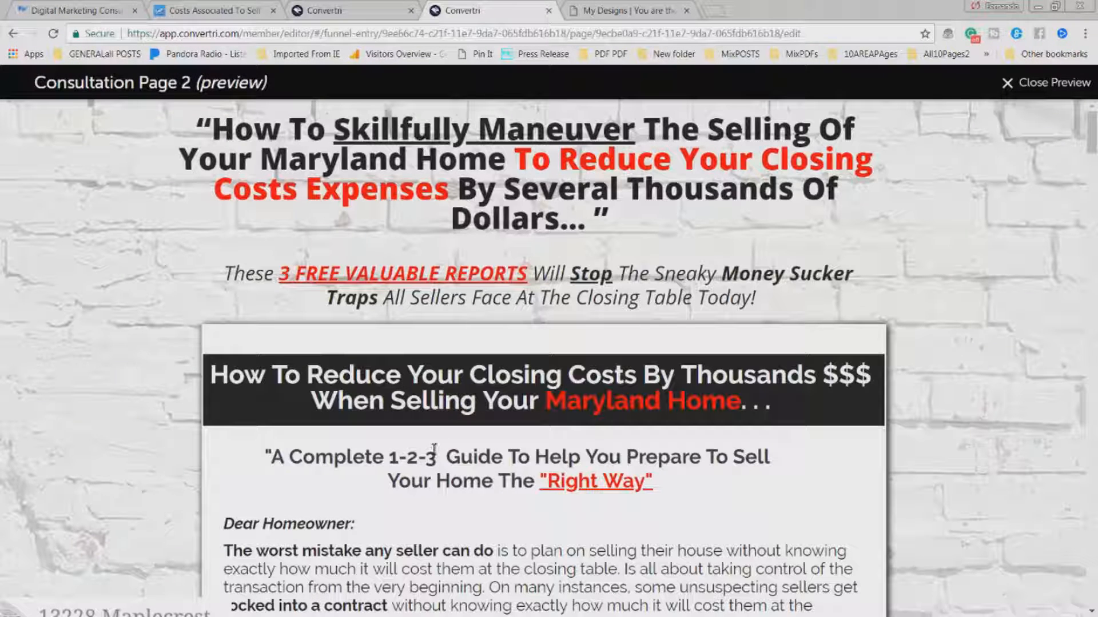
scroll(441, 456, down, 8)
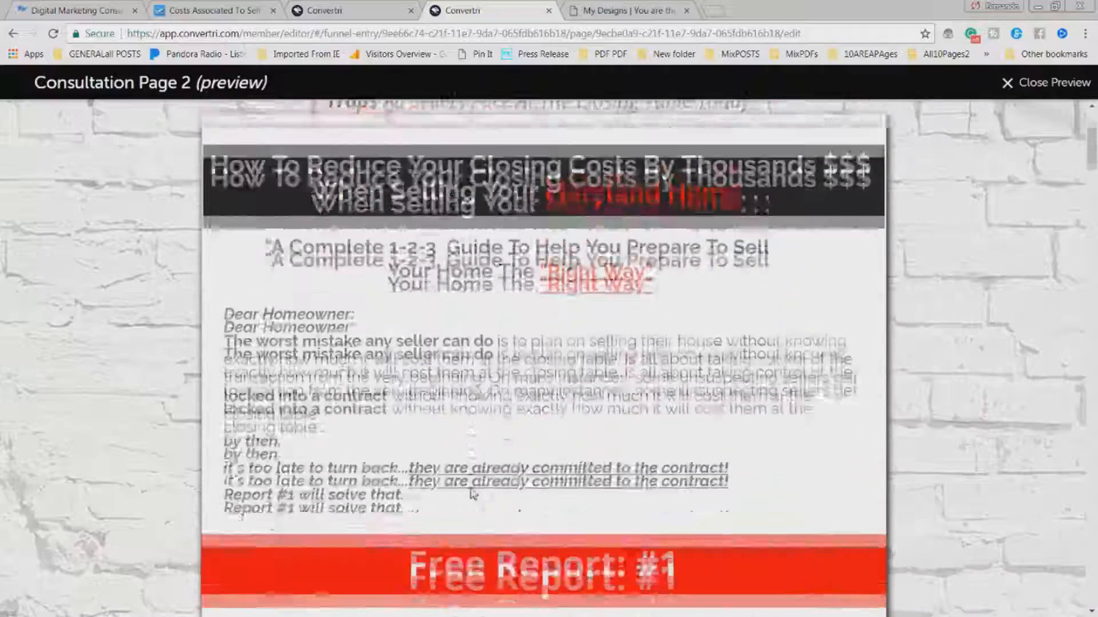
scroll(474, 495, down, 15)
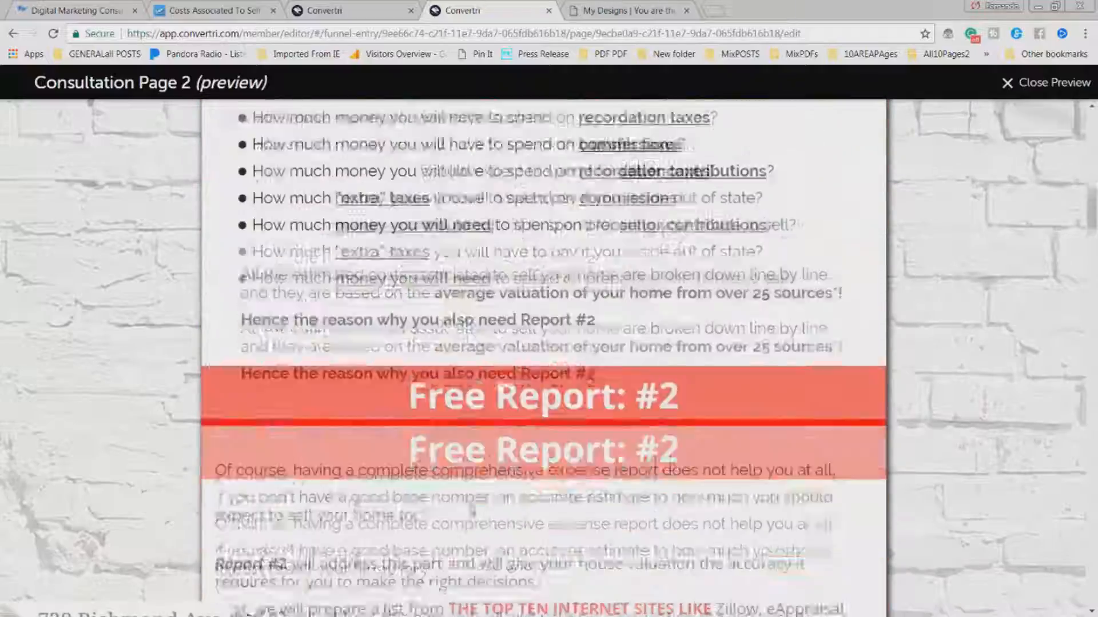
scroll(469, 506, up, 20)
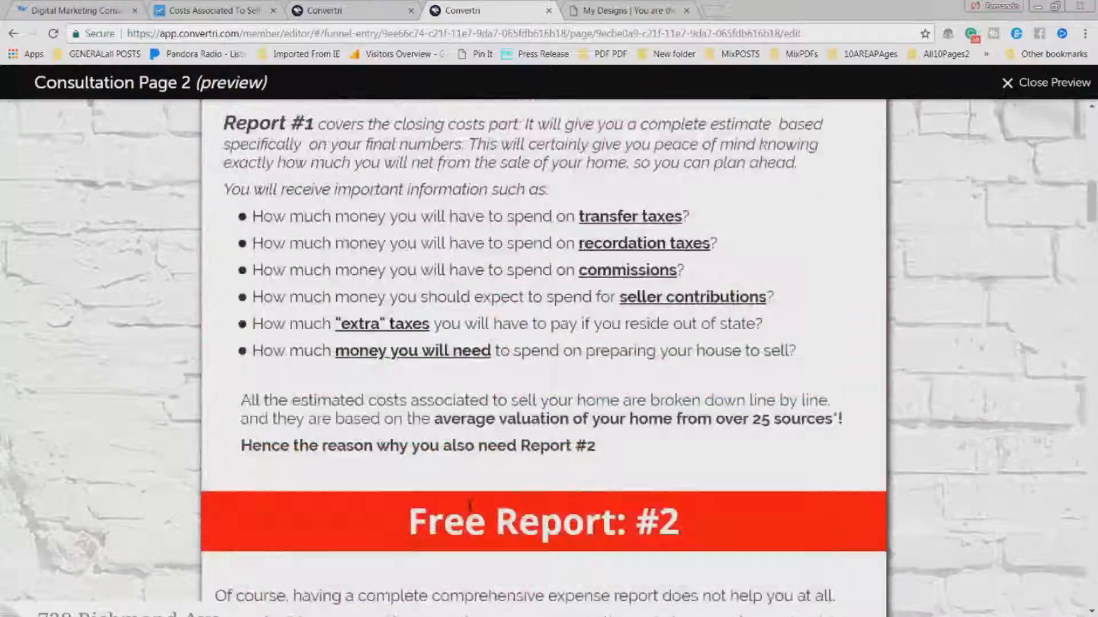
scroll(470, 506, up, 1)
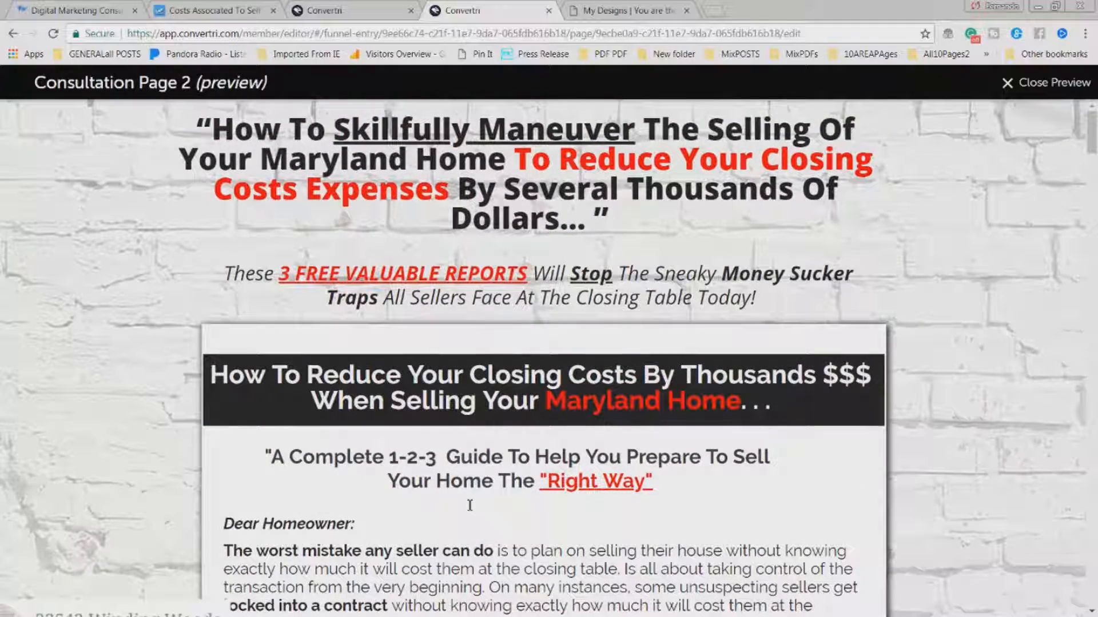
scroll(452, 522, down, 1)
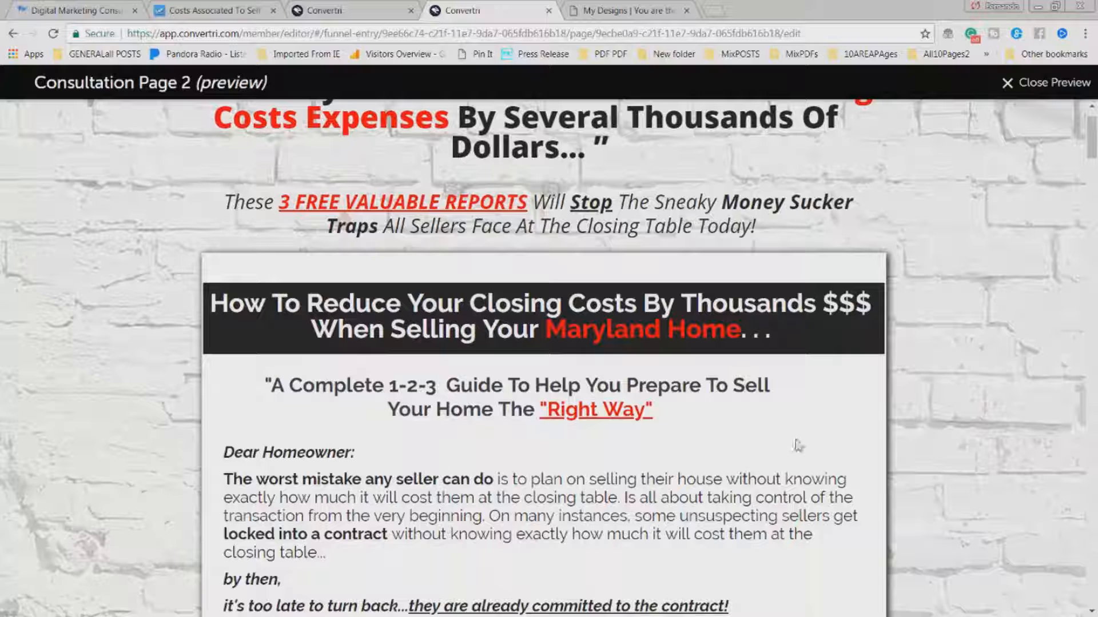
drag(1090, 150, 1090, 191)
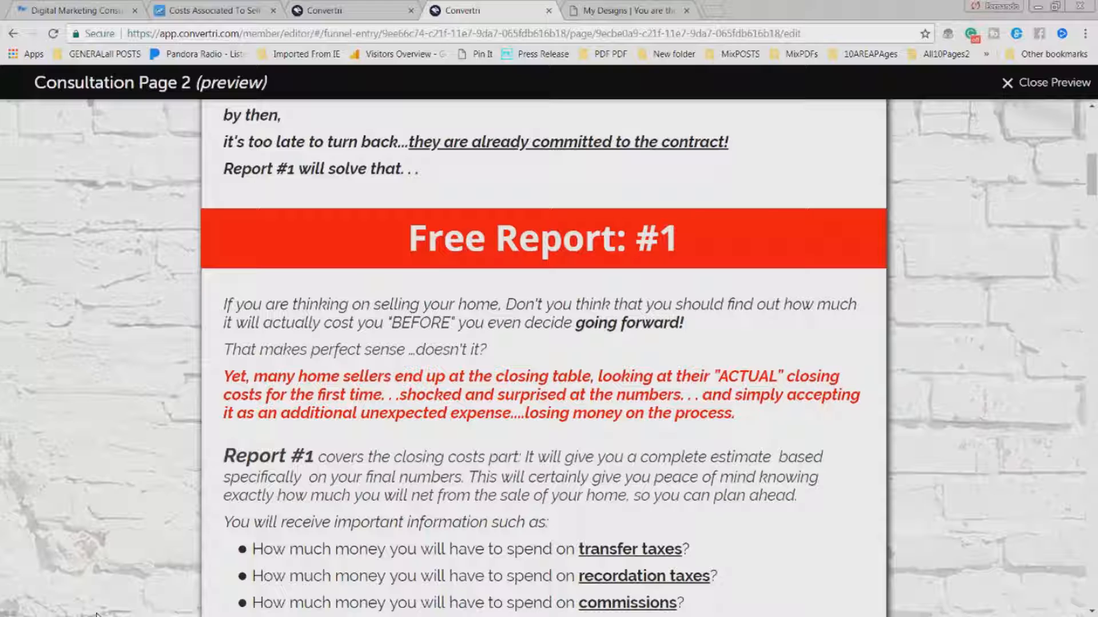
click(1008, 85)
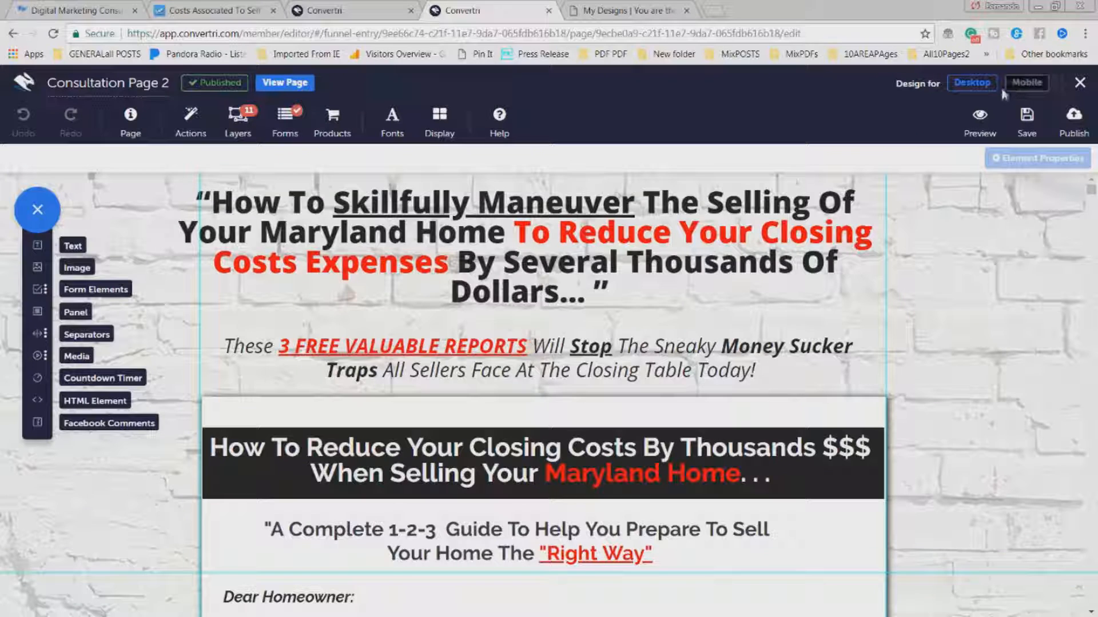
Step: Go through the page's picture layers and add a new layer named "pic 12"
click(236, 132)
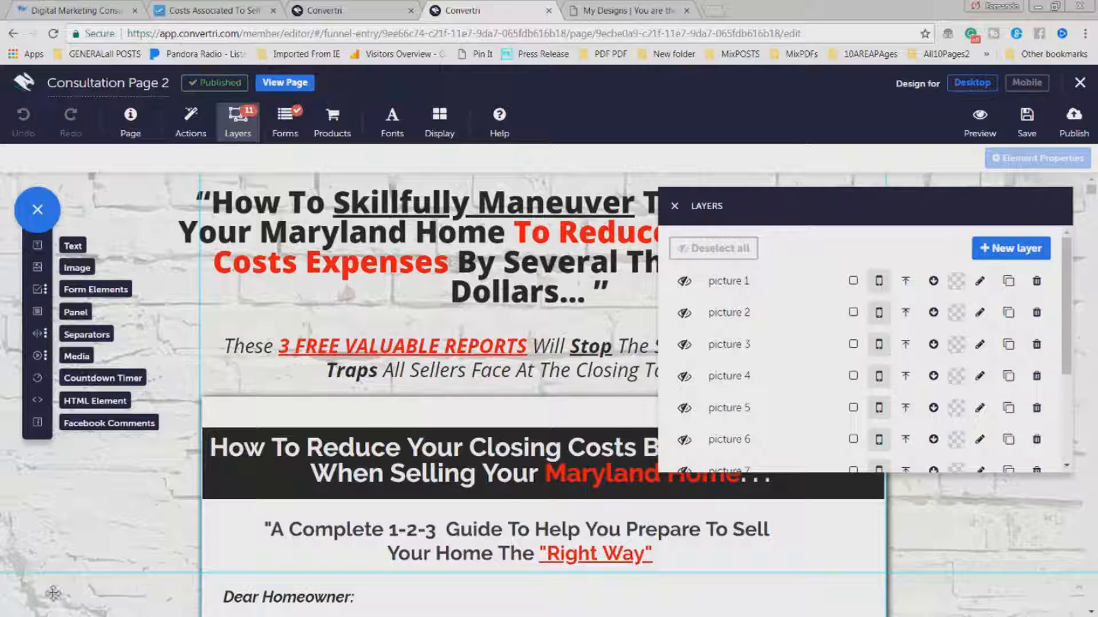
drag(1067, 351, 1067, 444)
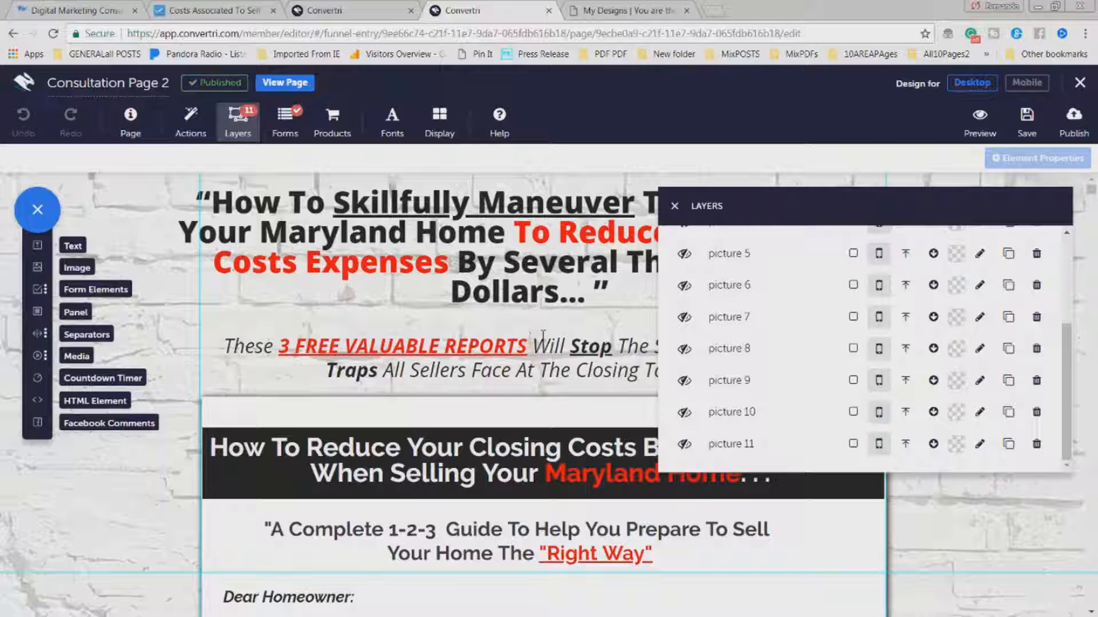
drag(805, 206, 755, 201)
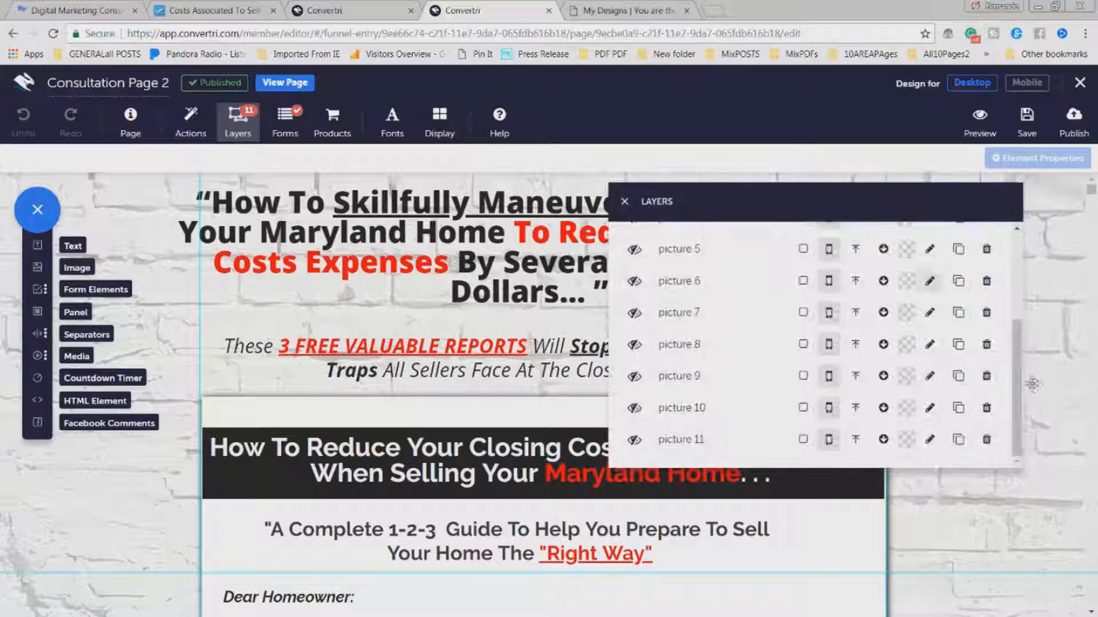
scroll(1018, 389, up, 3)
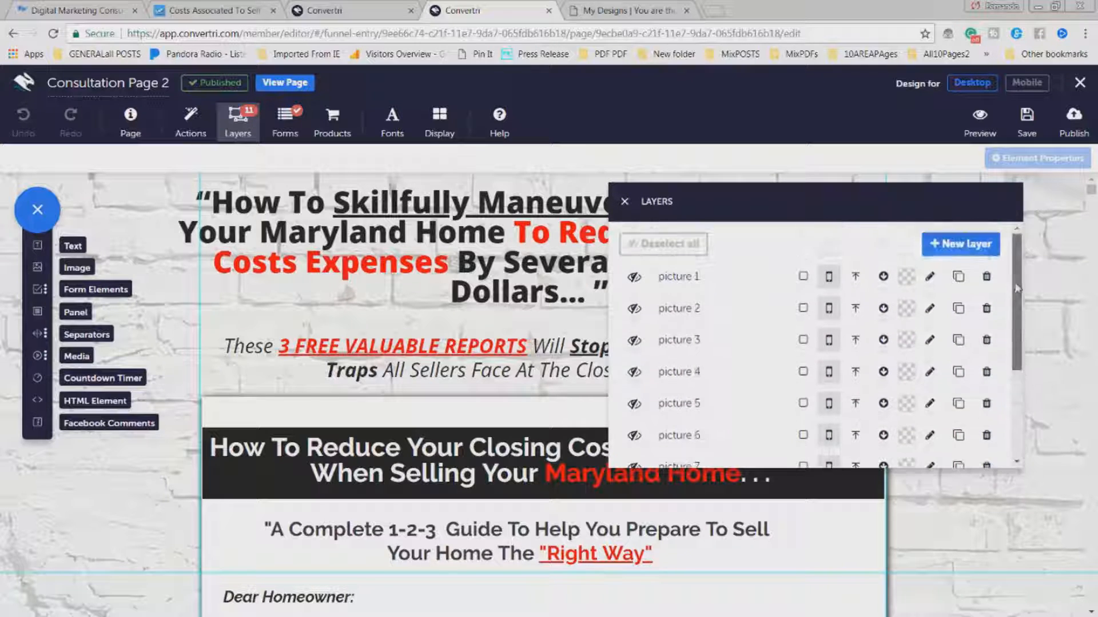
click(963, 257)
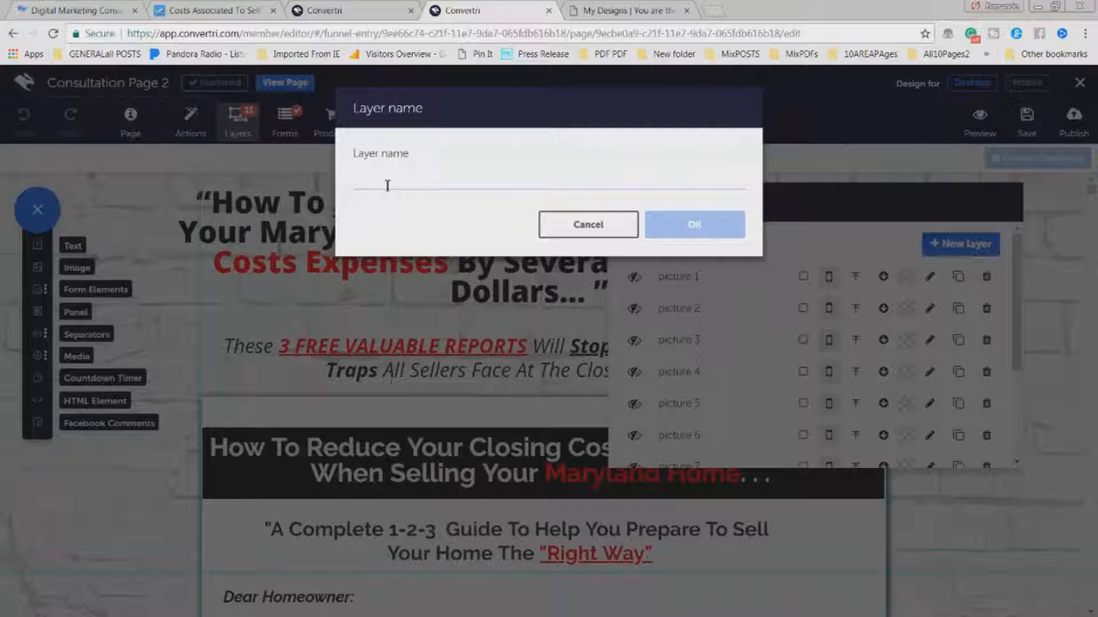
text(pic 12)
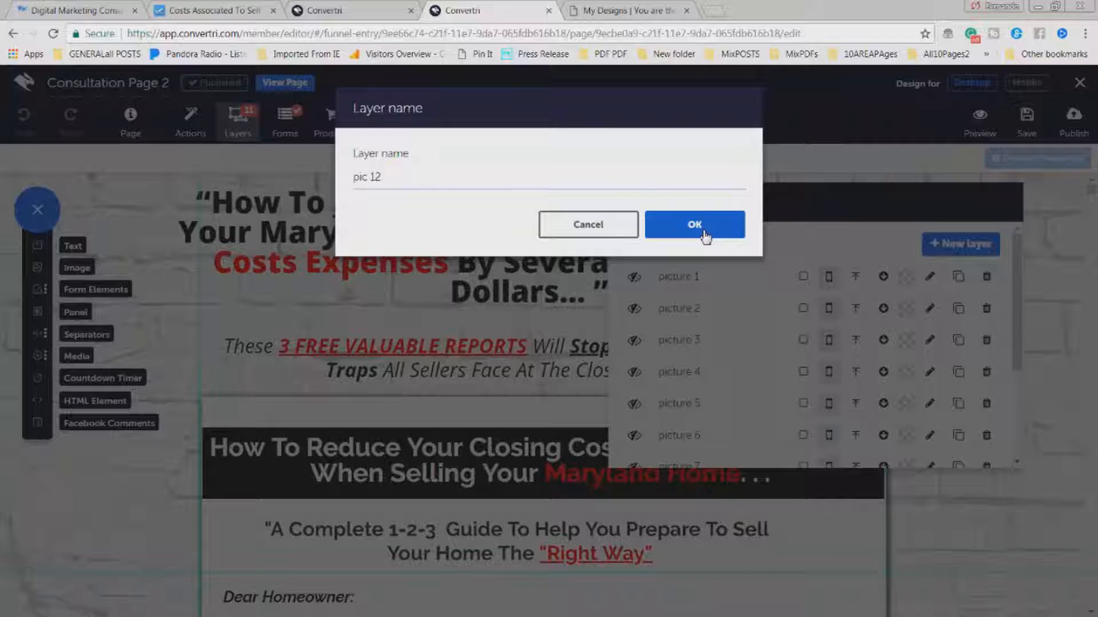
click(705, 236)
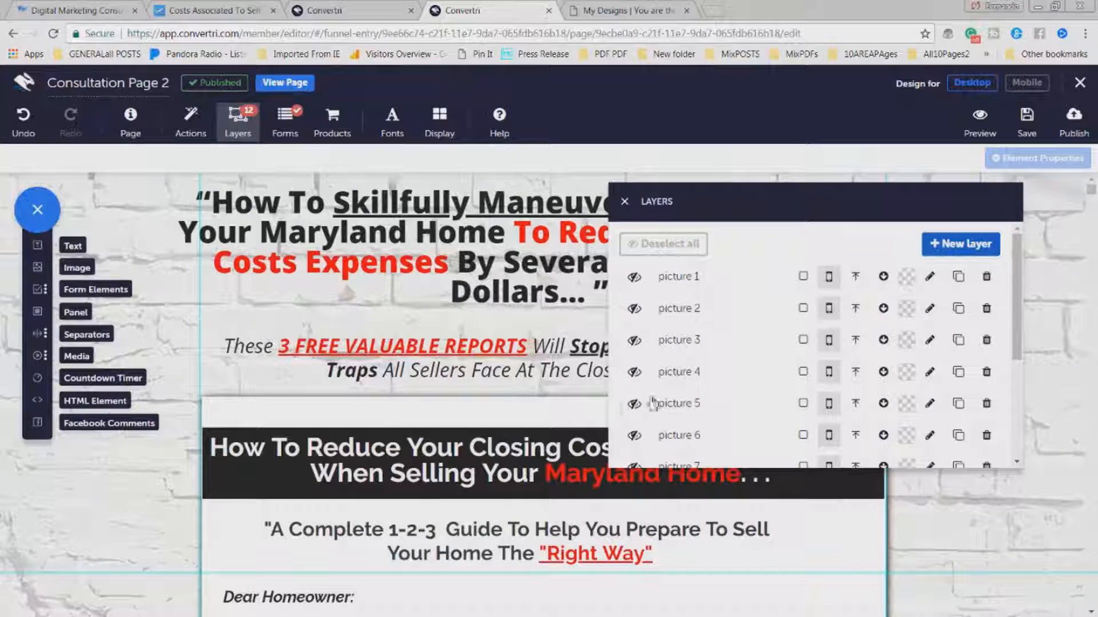
scroll(735, 402, down, 3)
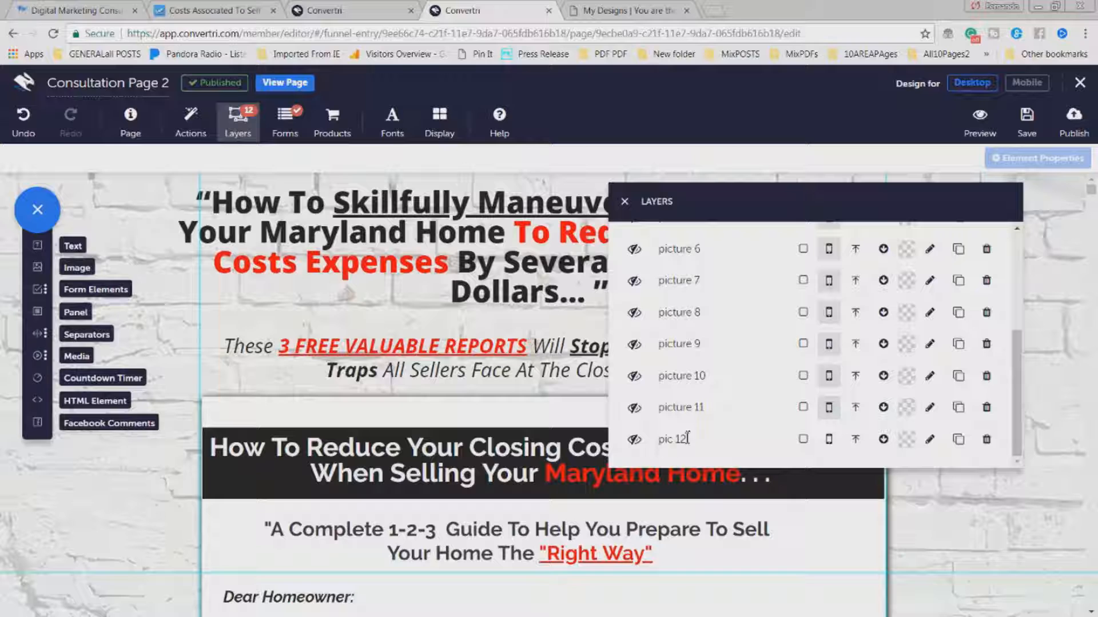
Step: Make the pic 12 layer visible and place the RENT vs BUY gallery image on it, scaled down in the page's left margin
click(634, 443)
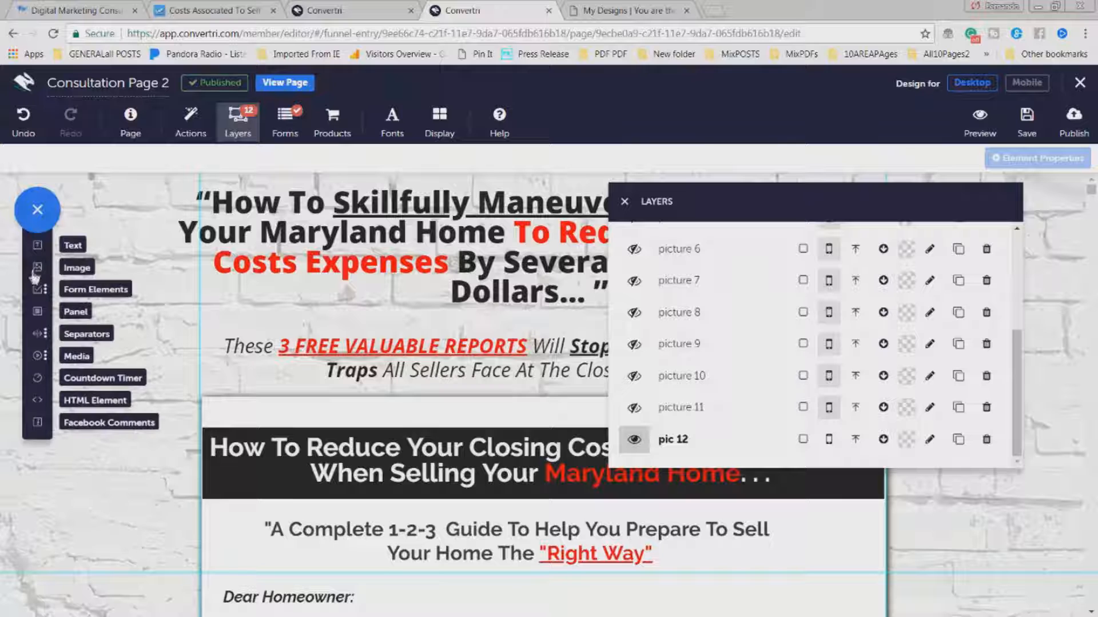
drag(37, 267, 160, 533)
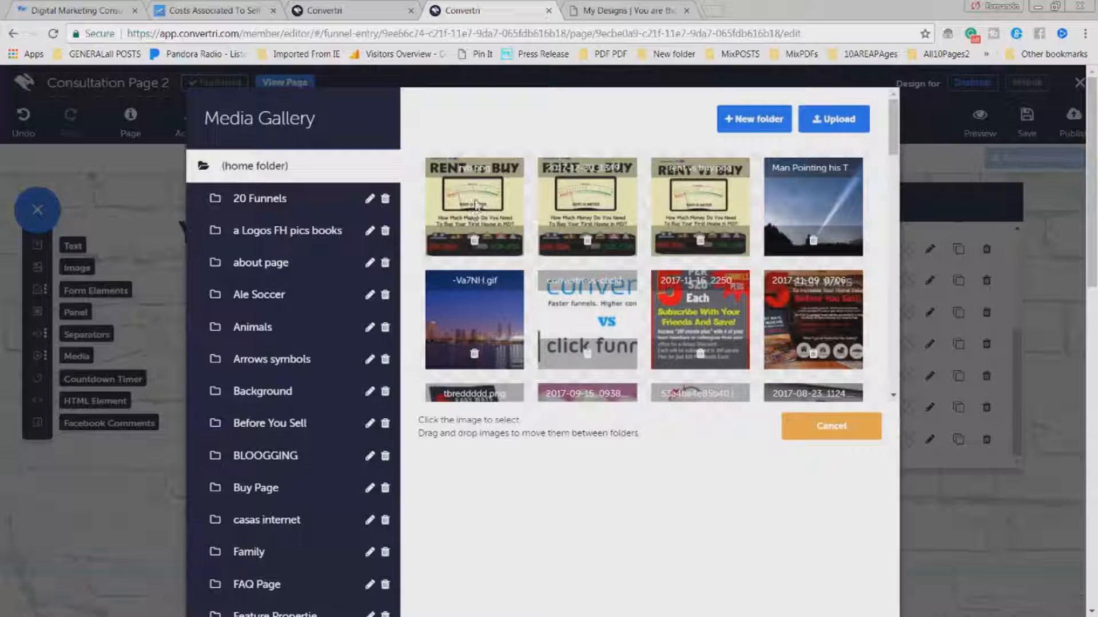
click(475, 205)
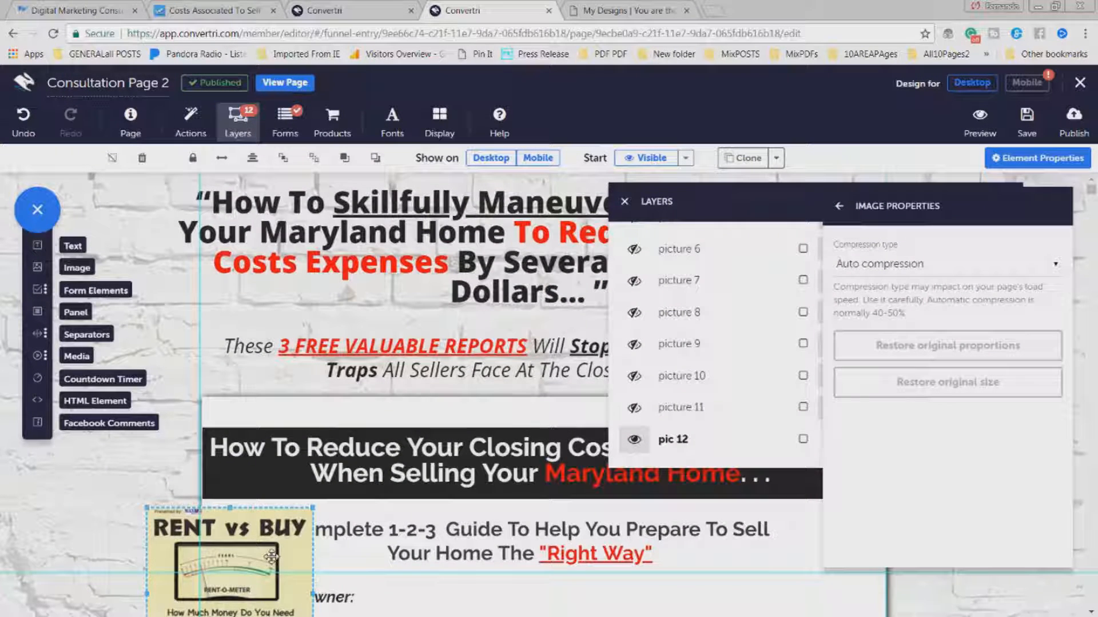
drag(275, 423, 239, 459)
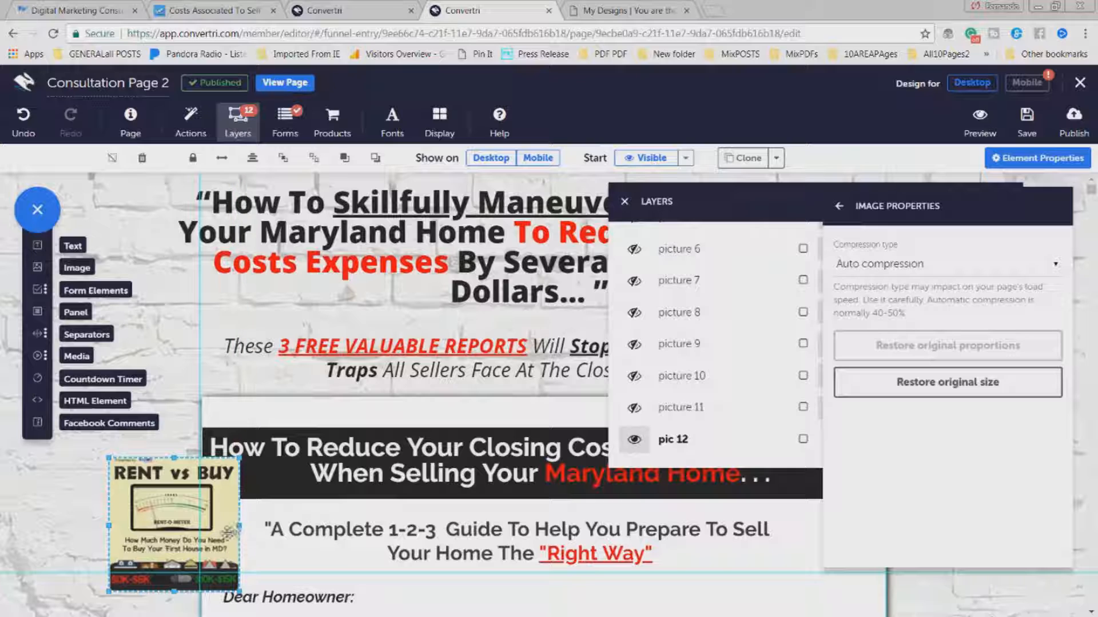
drag(179, 538, 154, 545)
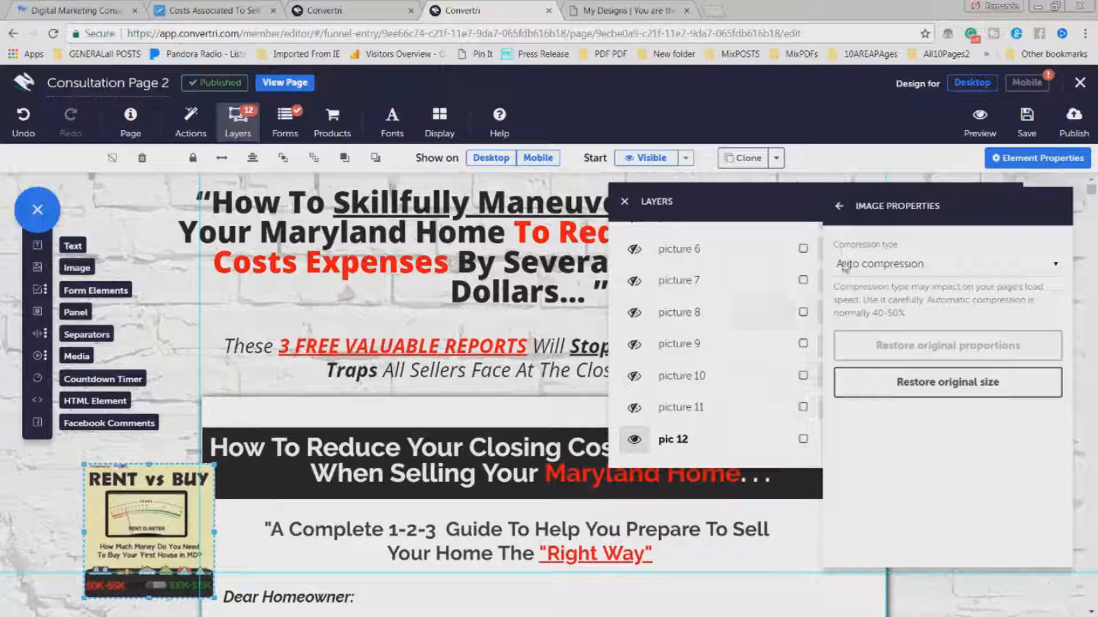
click(839, 206)
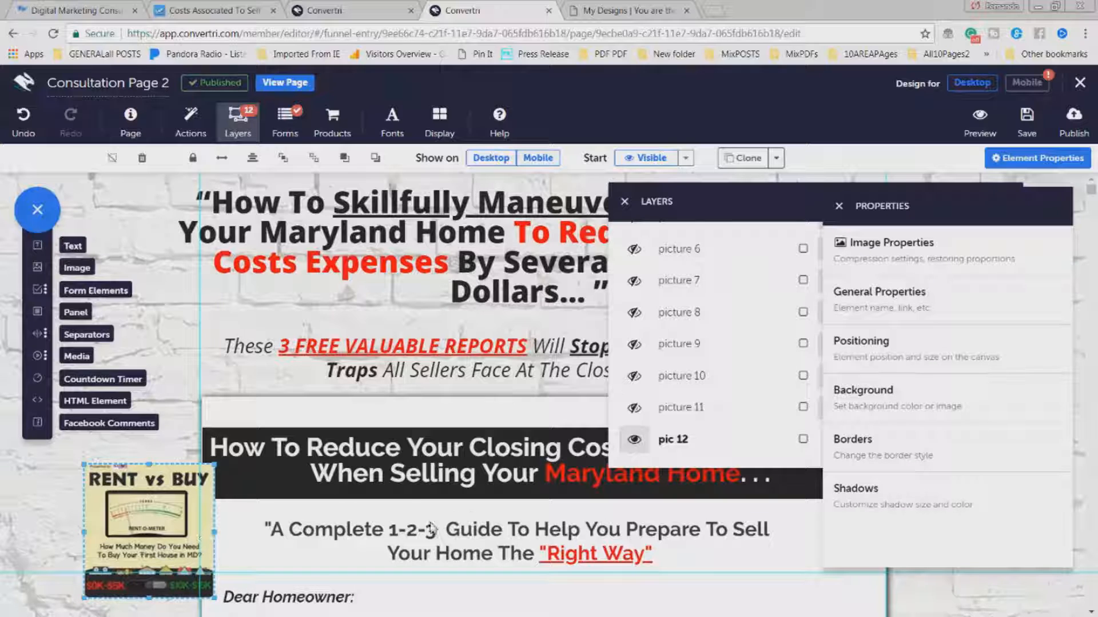
Step: Open the page's triggers, put the layer list and element properties away, and add a new time-based page trigger below picture 11's
click(192, 135)
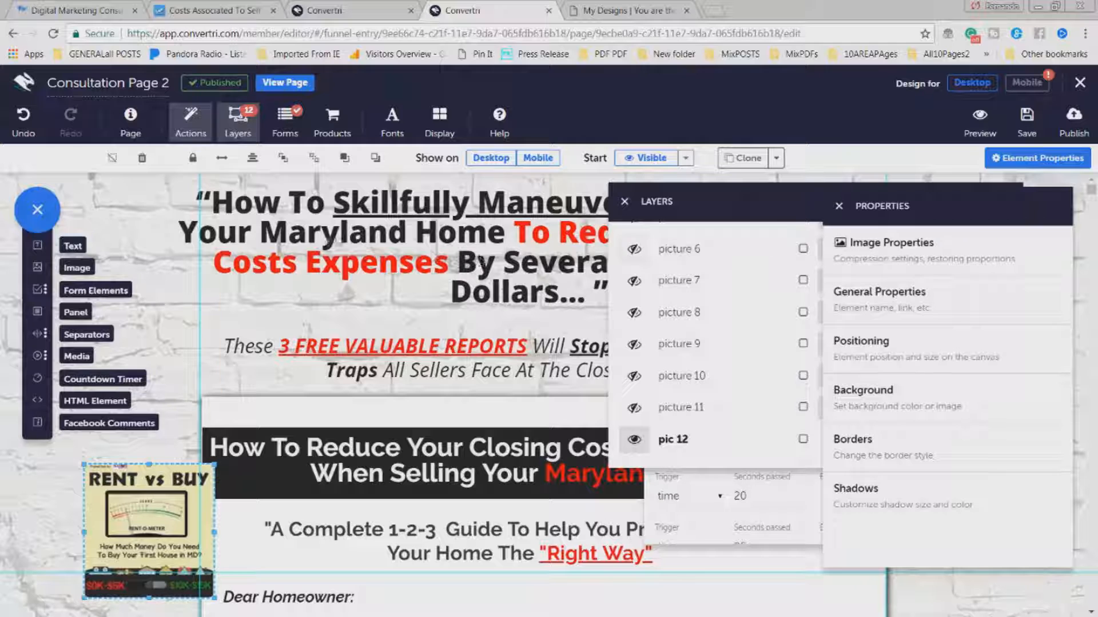
click(838, 206)
click(627, 204)
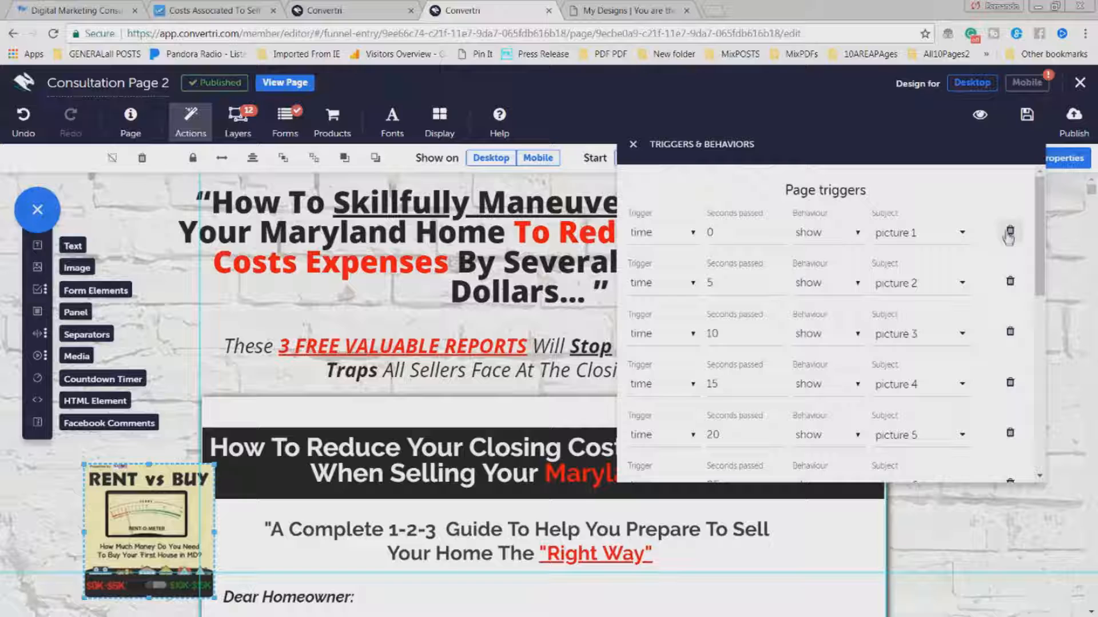
drag(1039, 246, 1026, 407)
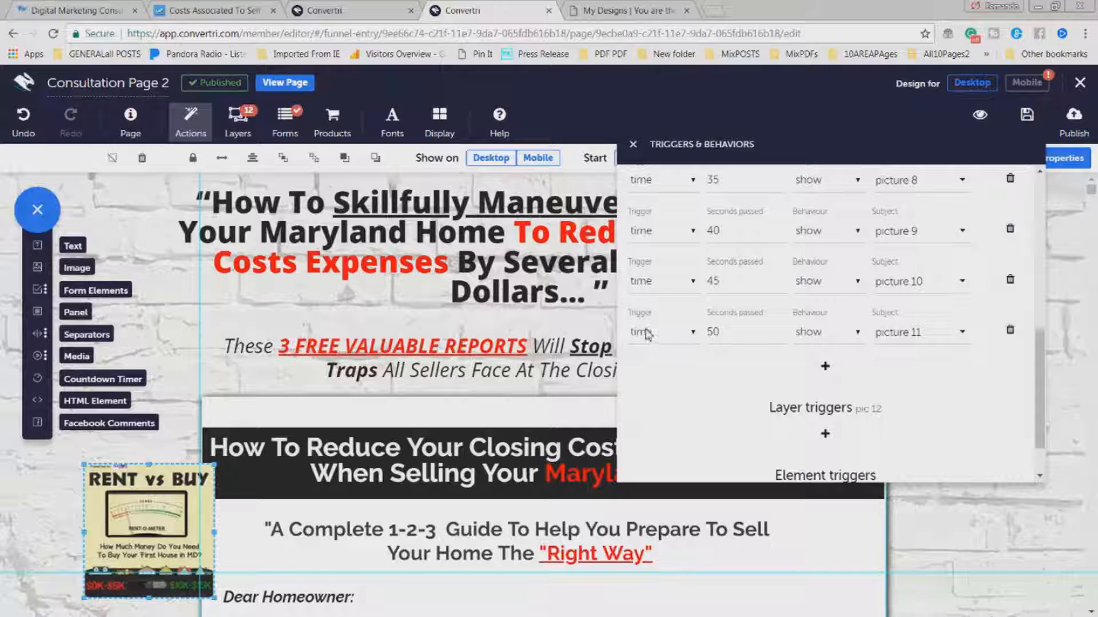
click(693, 338)
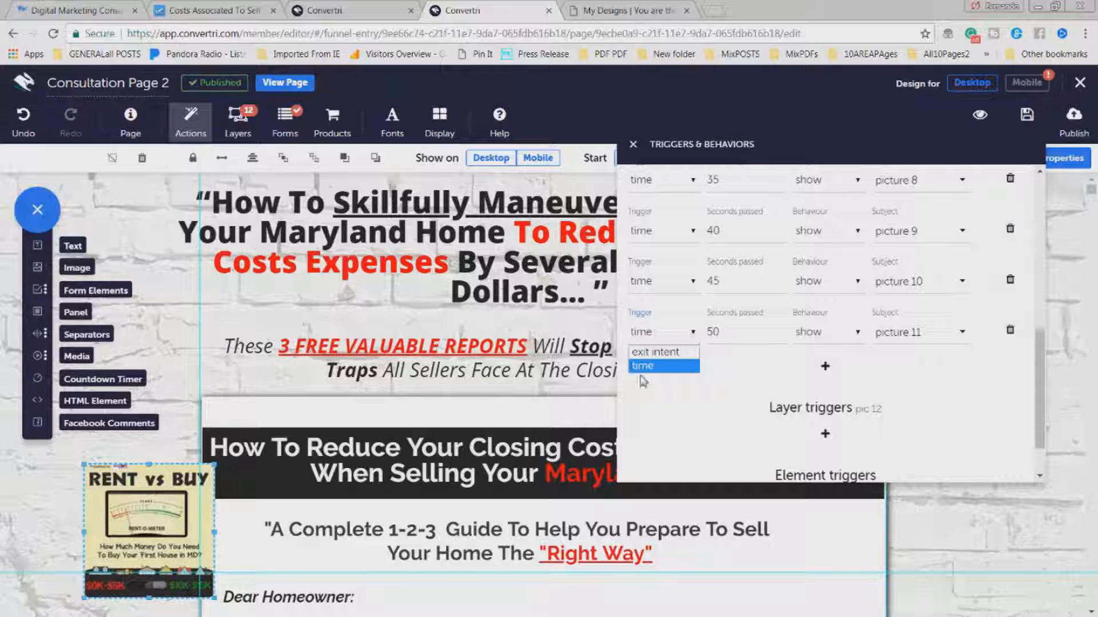
click(678, 340)
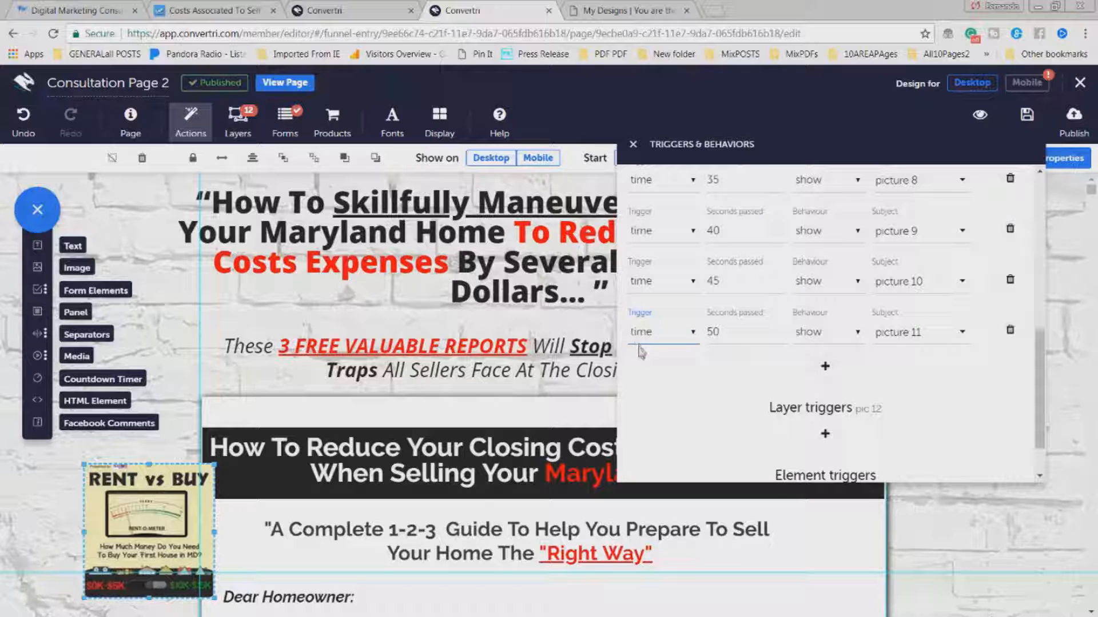
click(824, 367)
click(660, 388)
click(649, 429)
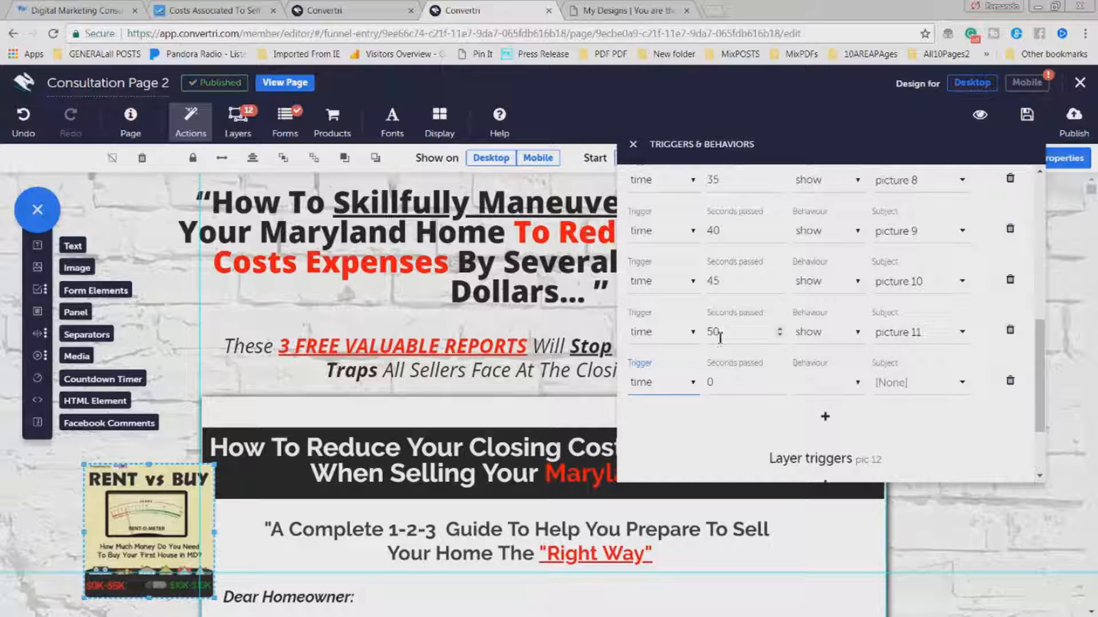
Step: Set the new page trigger to 55 seconds with the show behaviour and the pic 12 layer as its subject
double_click(726, 386)
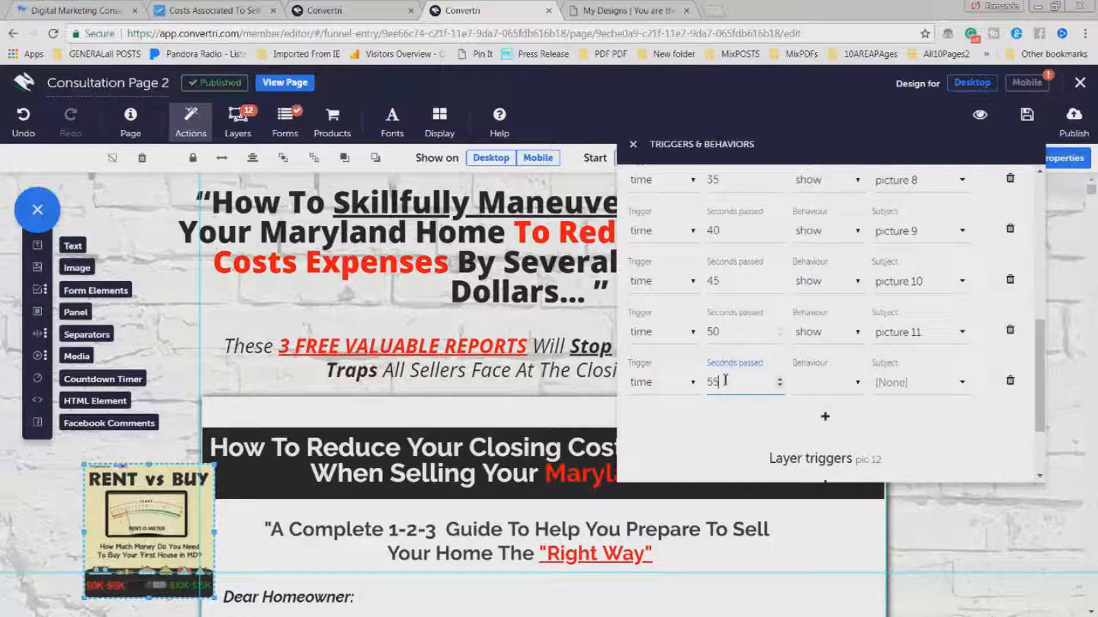
click(816, 392)
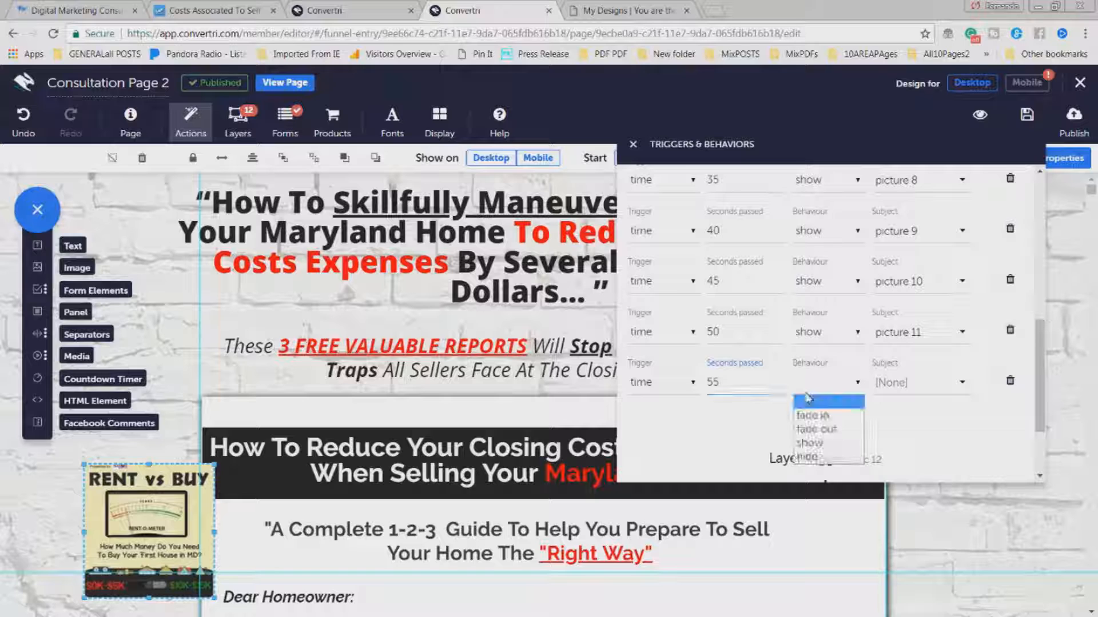
click(812, 444)
click(892, 385)
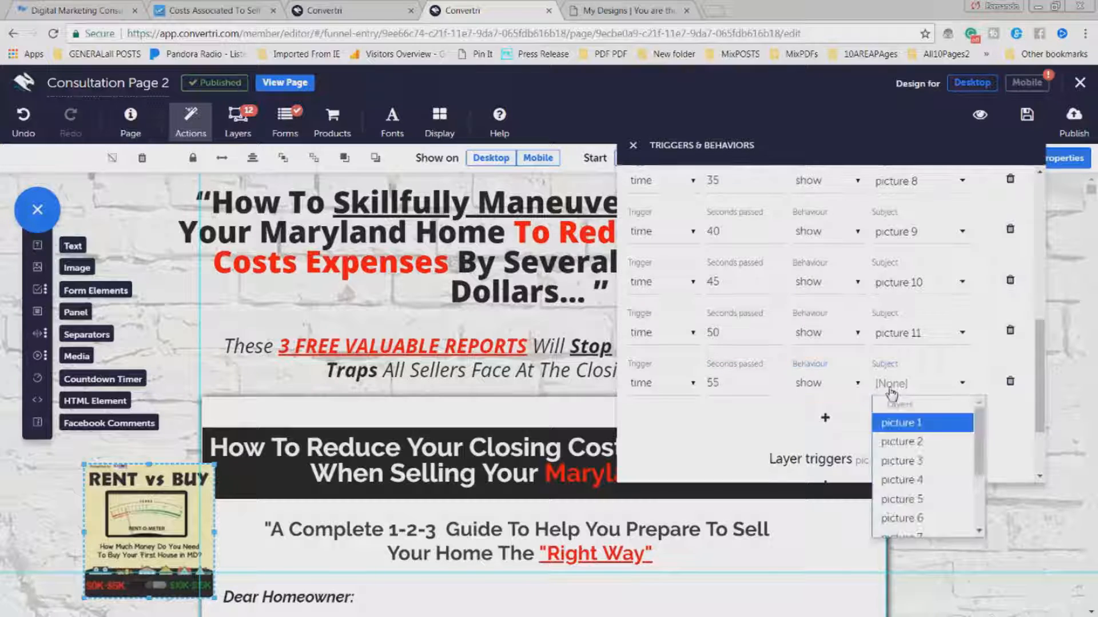
scroll(915, 483, down, 2)
scroll(915, 497, down, 2)
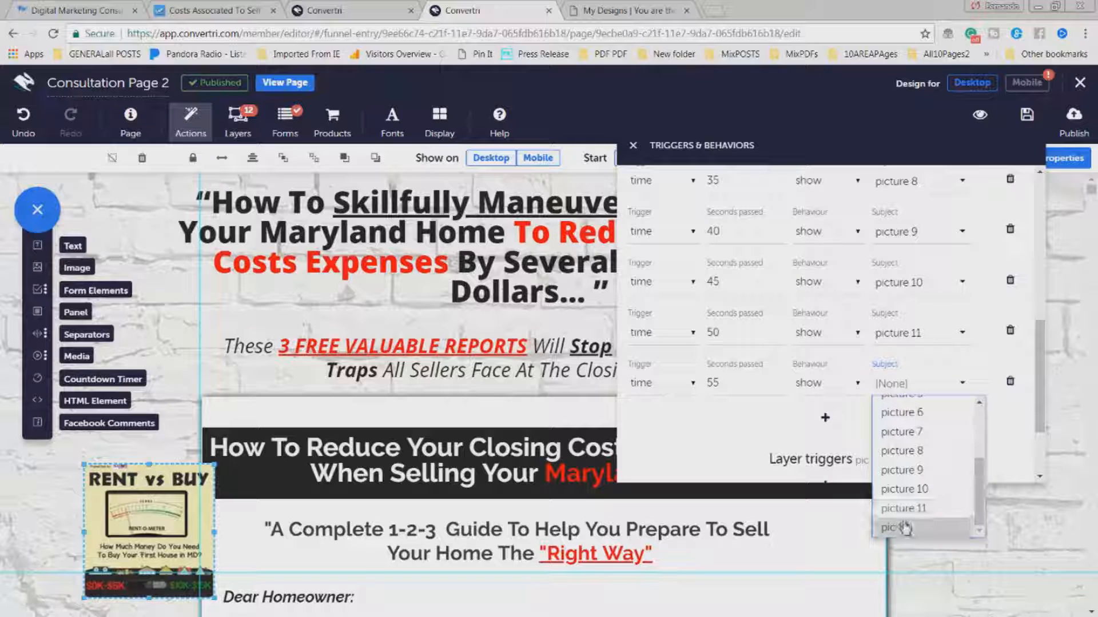
click(901, 522)
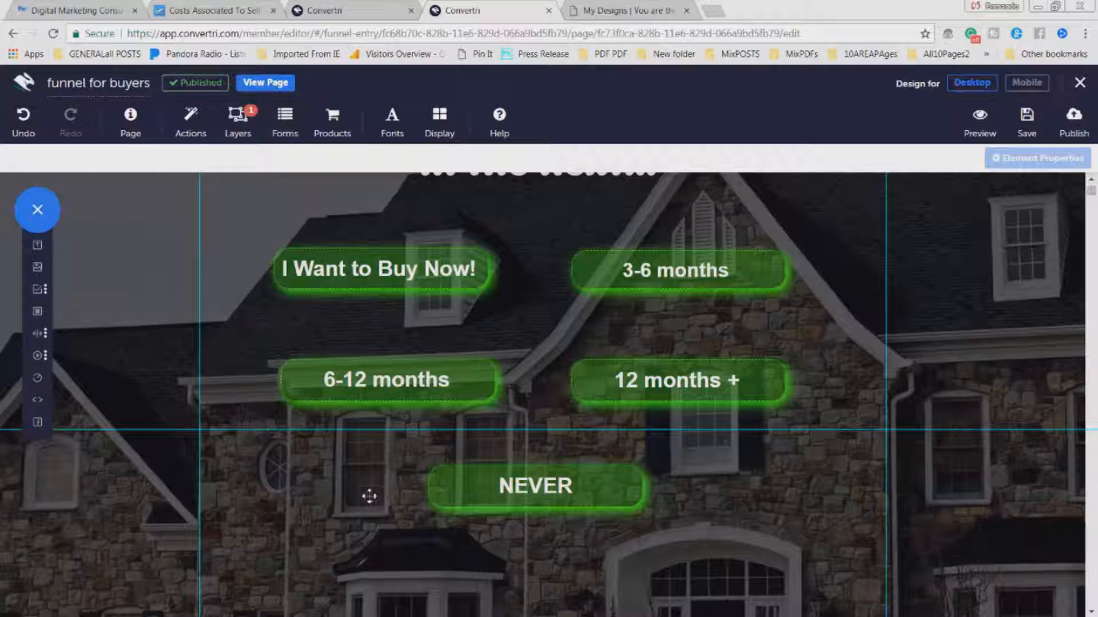
Step: Look over the buying-timeframe buttons on the funnel for buyers page, from the headline to NEVER, with the element properties closed
click(281, 363)
scroll(278, 363, up, 3)
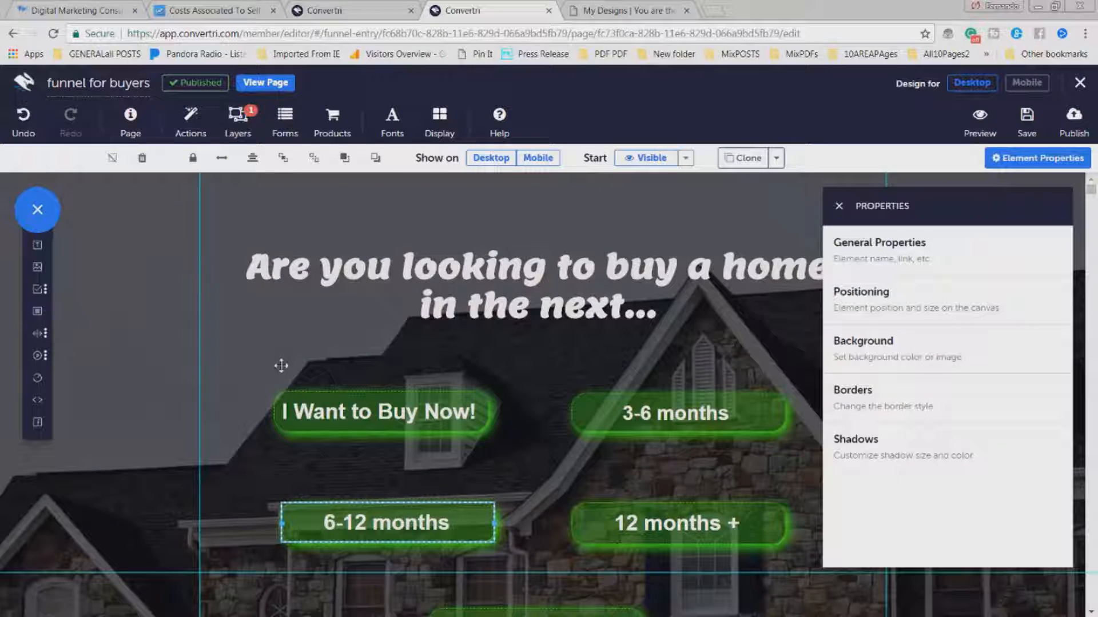
click(839, 206)
scroll(668, 271, down, 1)
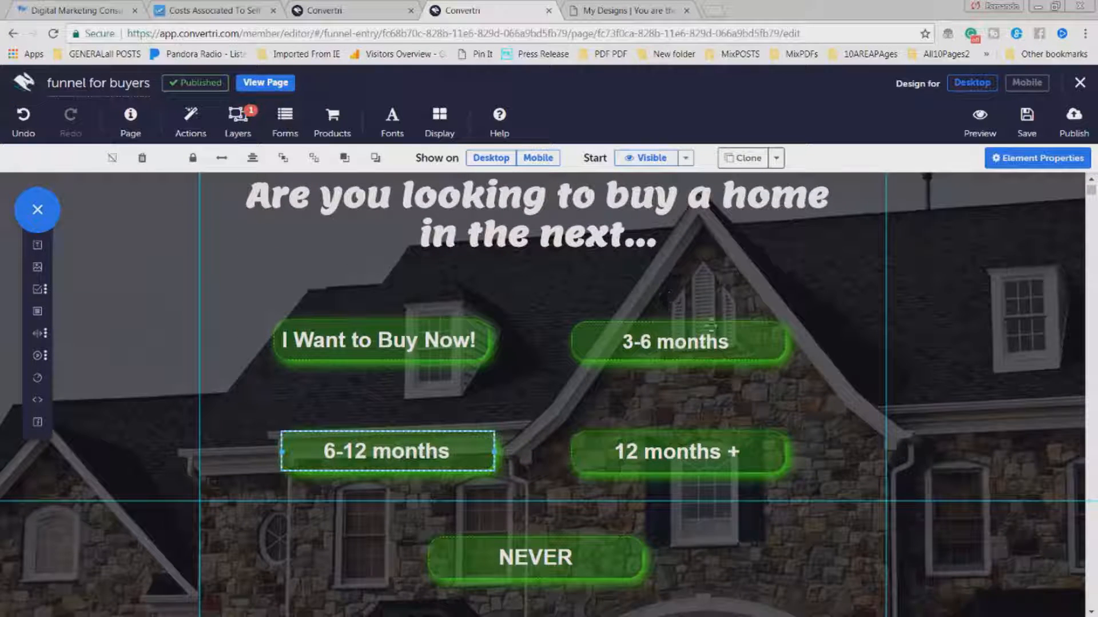
scroll(252, 406, down, 1)
scroll(251, 406, up, 3)
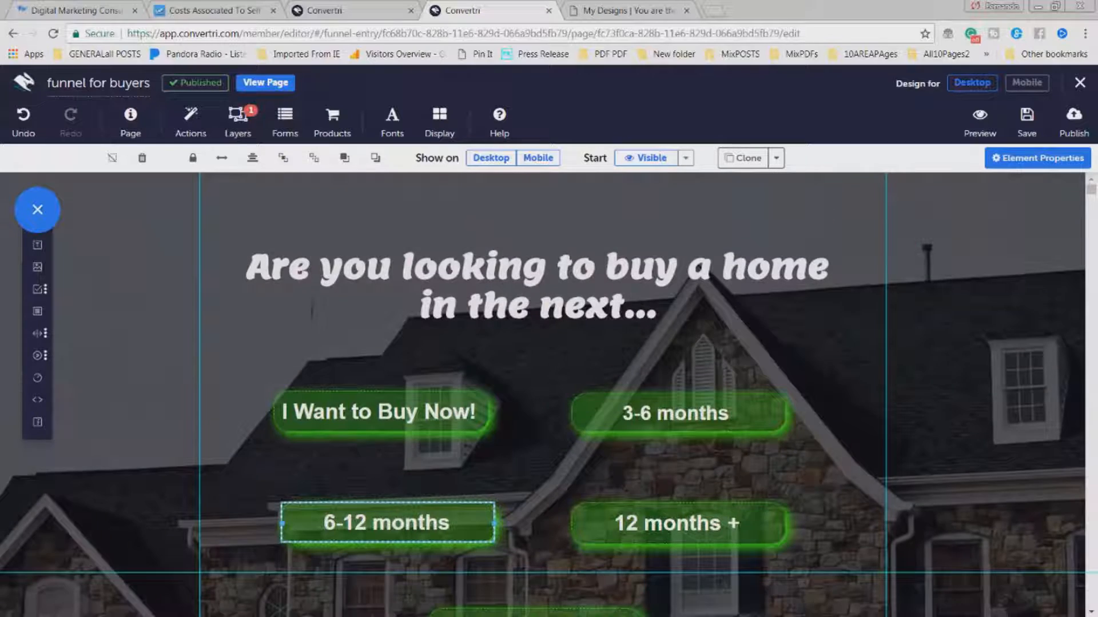
scroll(252, 406, down, 3)
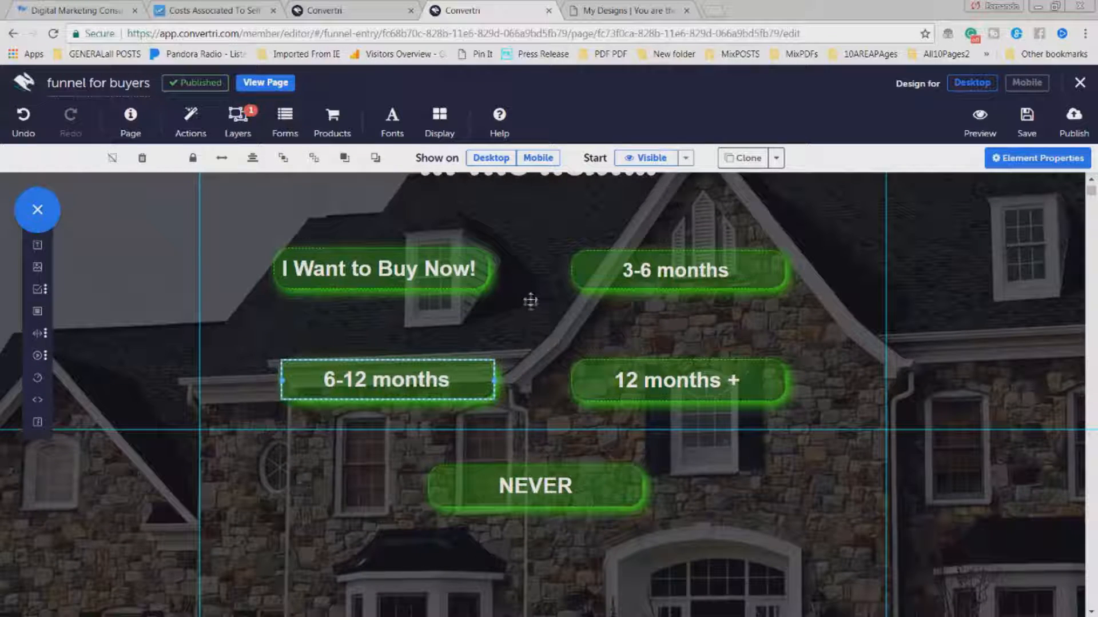
Step: Preview the funnel for buyers page, browse its headline and buttons, and return to the editor
click(981, 133)
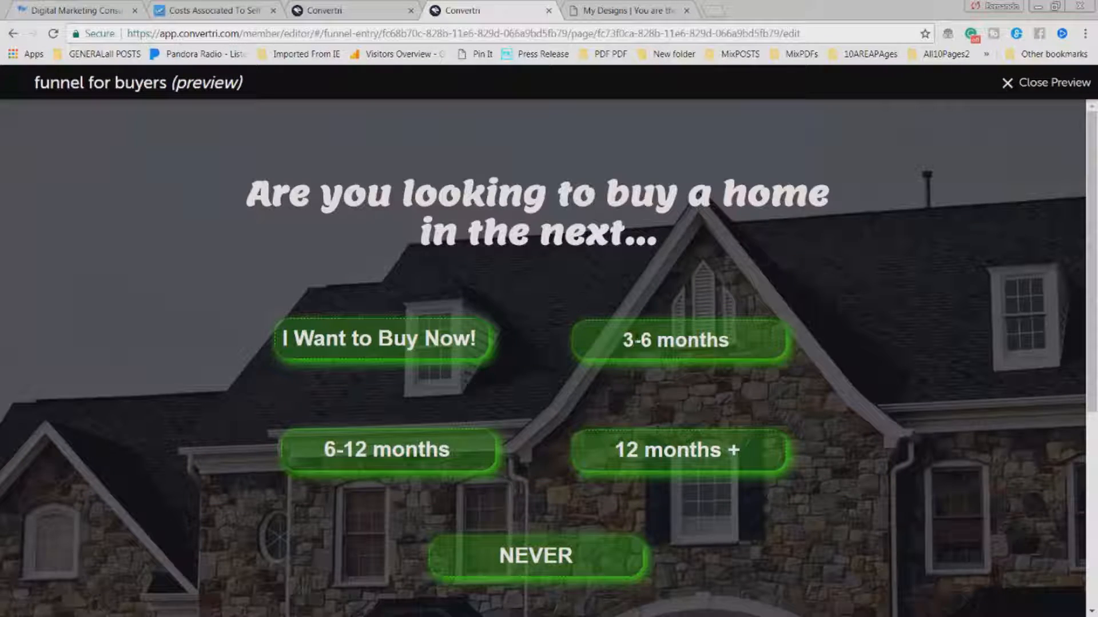
scroll(726, 397, down, 2)
scroll(740, 400, up, 1)
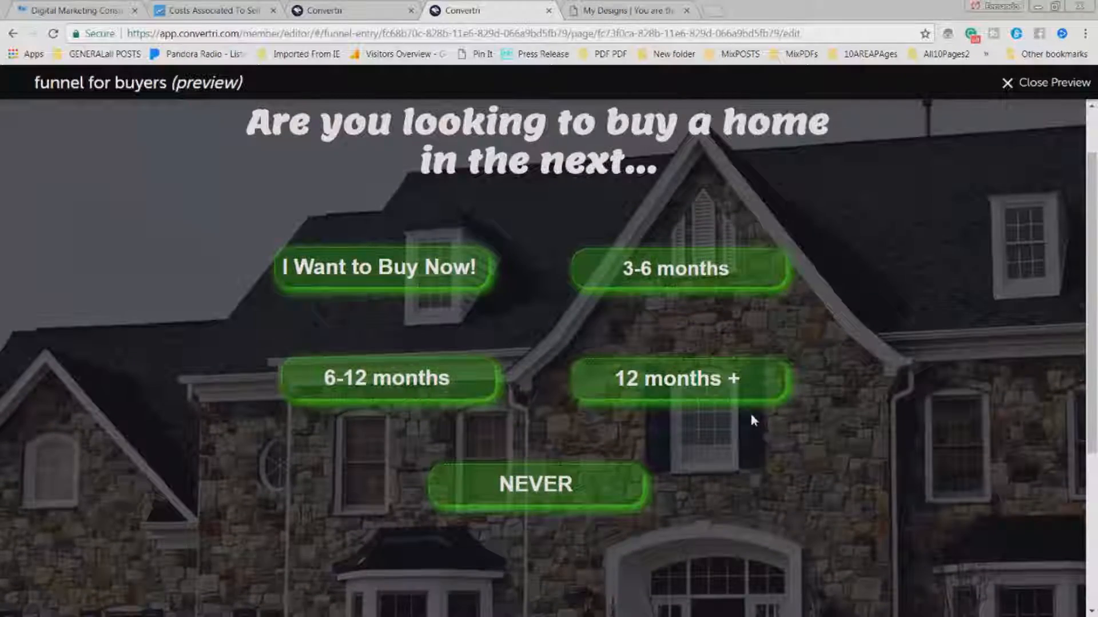
scroll(751, 420, up, 1)
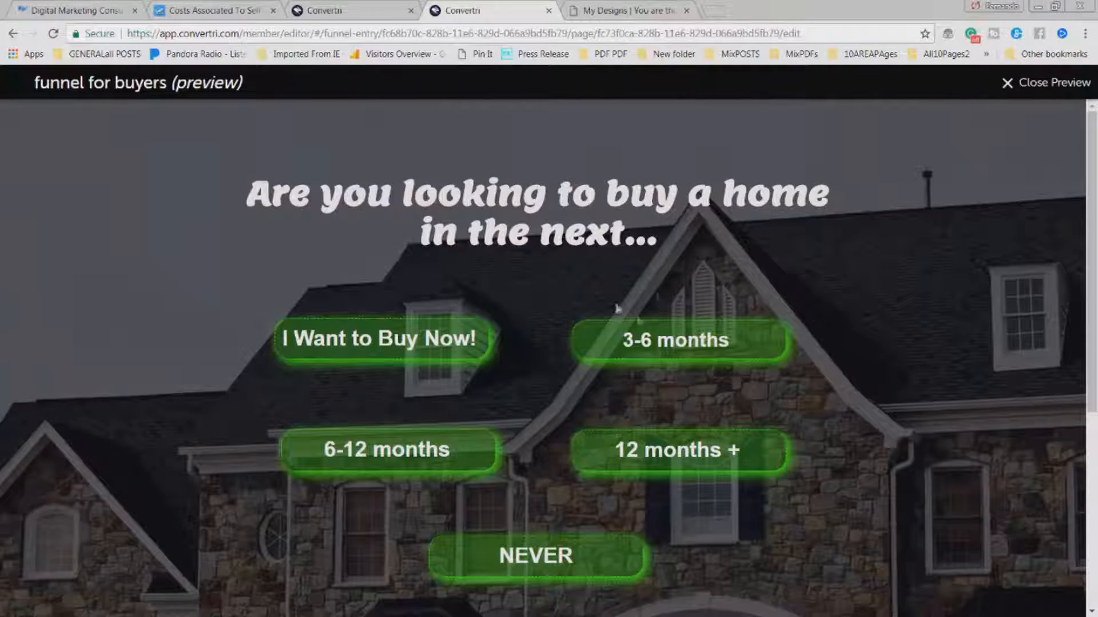
click(1009, 87)
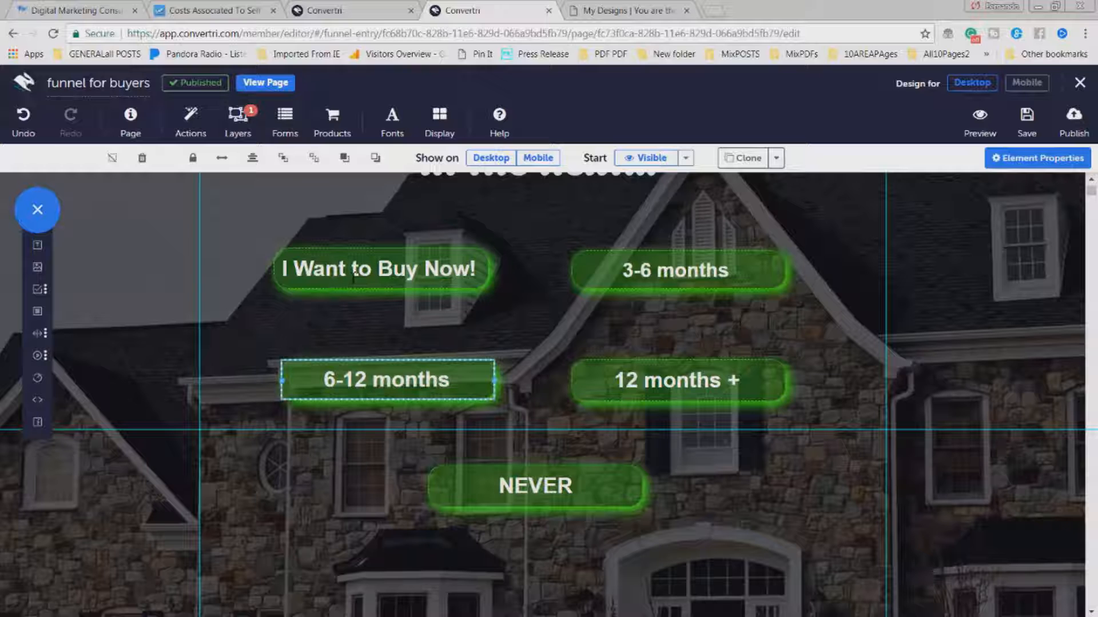
Step: Show the "I want to buy now" layer, place a blank trial panel over its pop-up, and delete that panel
scroll(492, 294, up, 3)
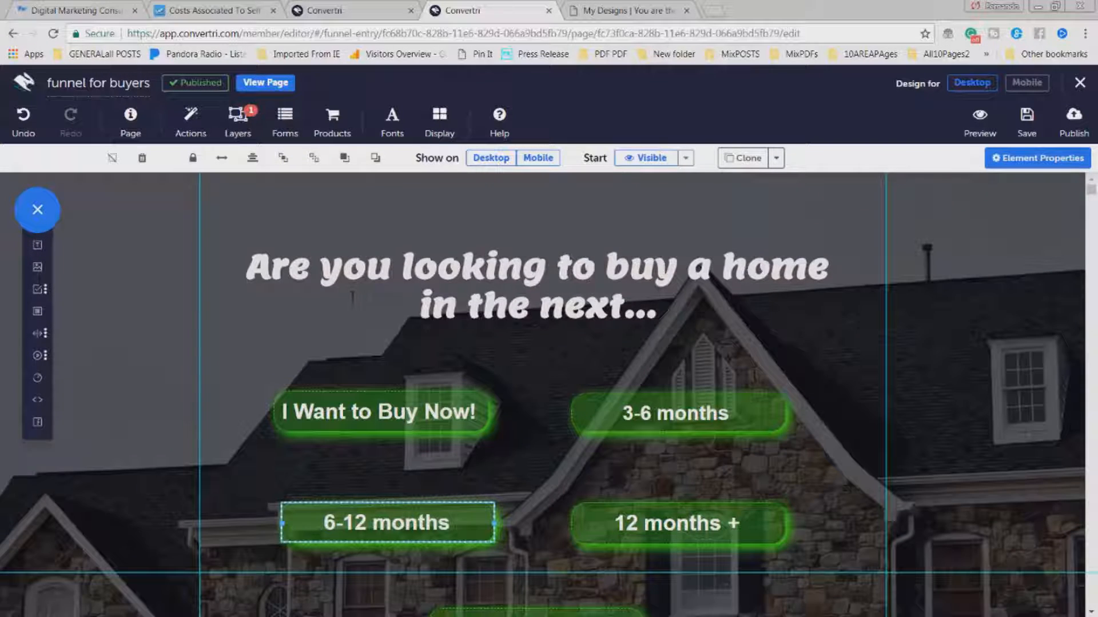
scroll(583, 326, down, 1)
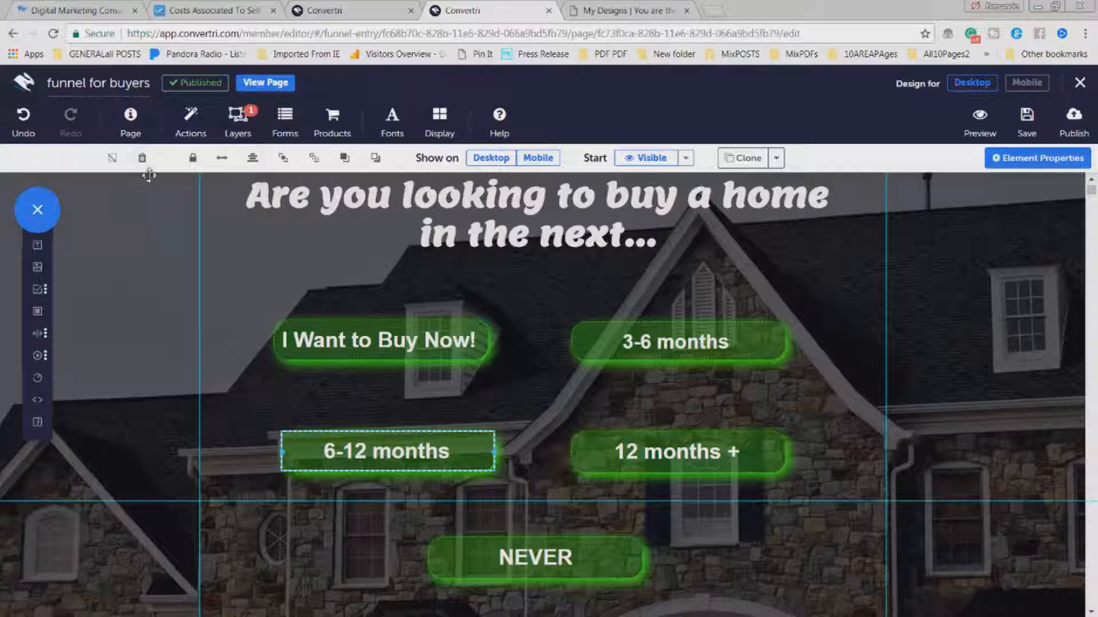
click(237, 126)
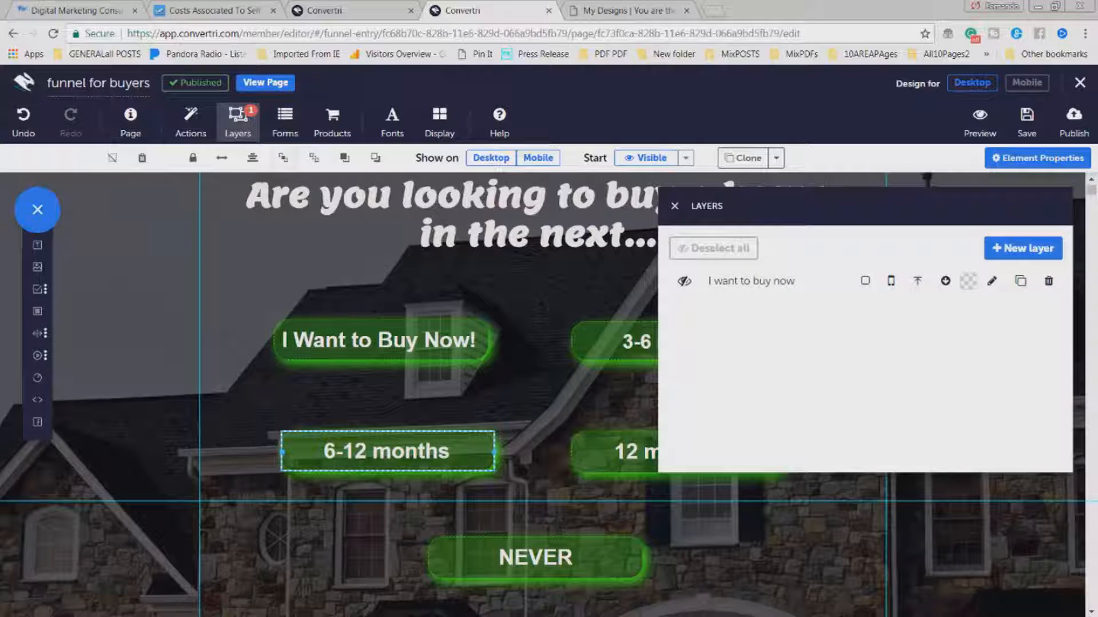
click(684, 283)
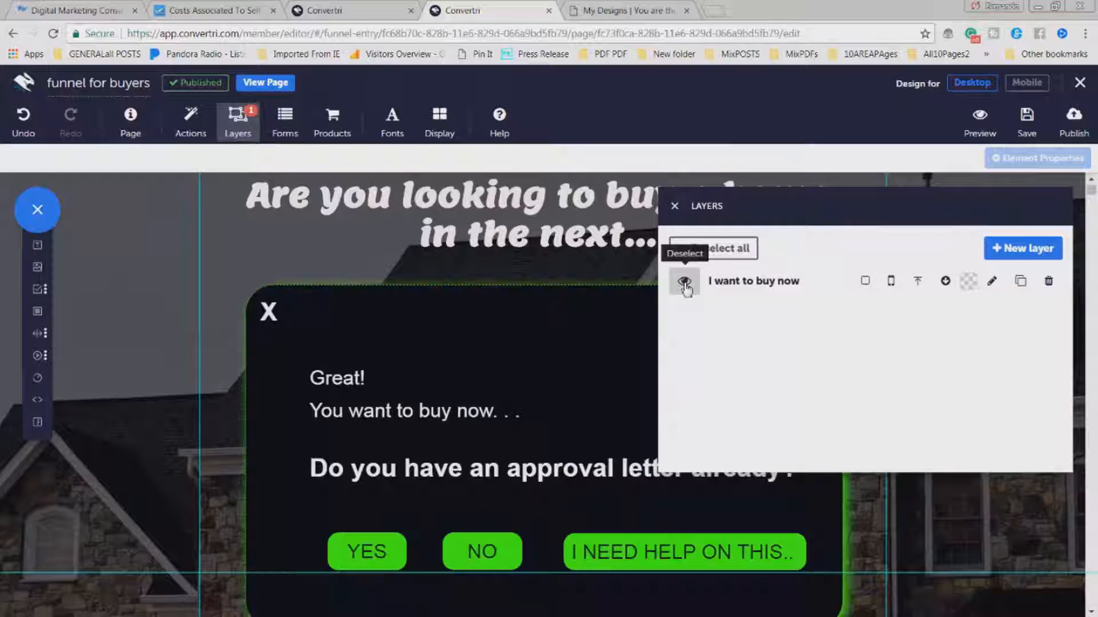
drag(760, 217, 787, 161)
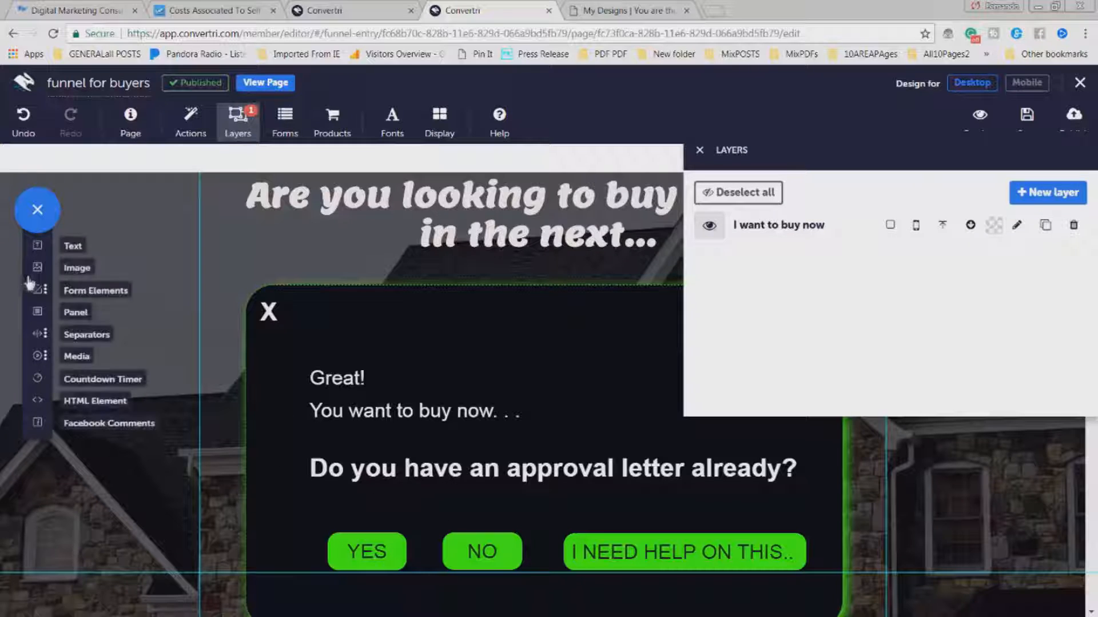
drag(43, 318, 229, 273)
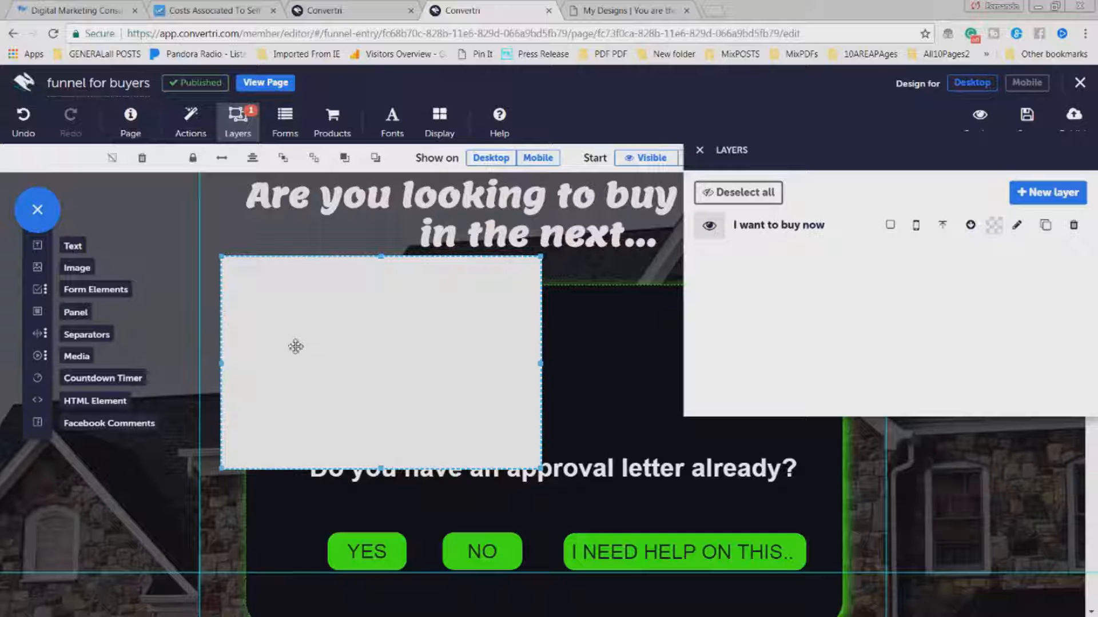
key(Delete)
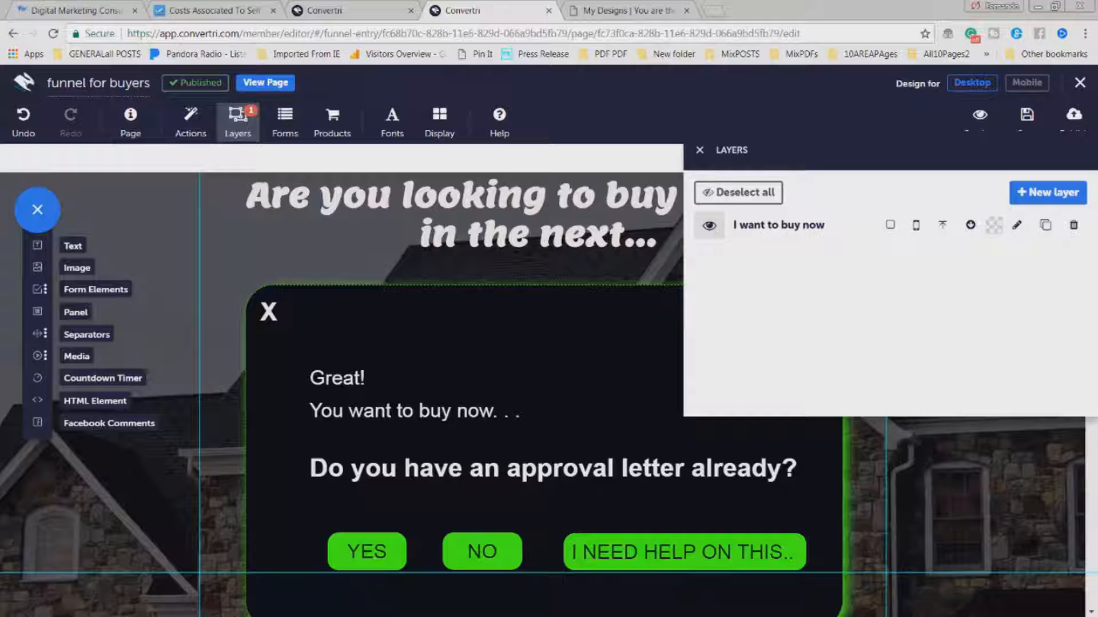
Step: Compare the page with the "I want to buy now" layer hidden and shown, leave it hidden, and close the layer list
click(710, 225)
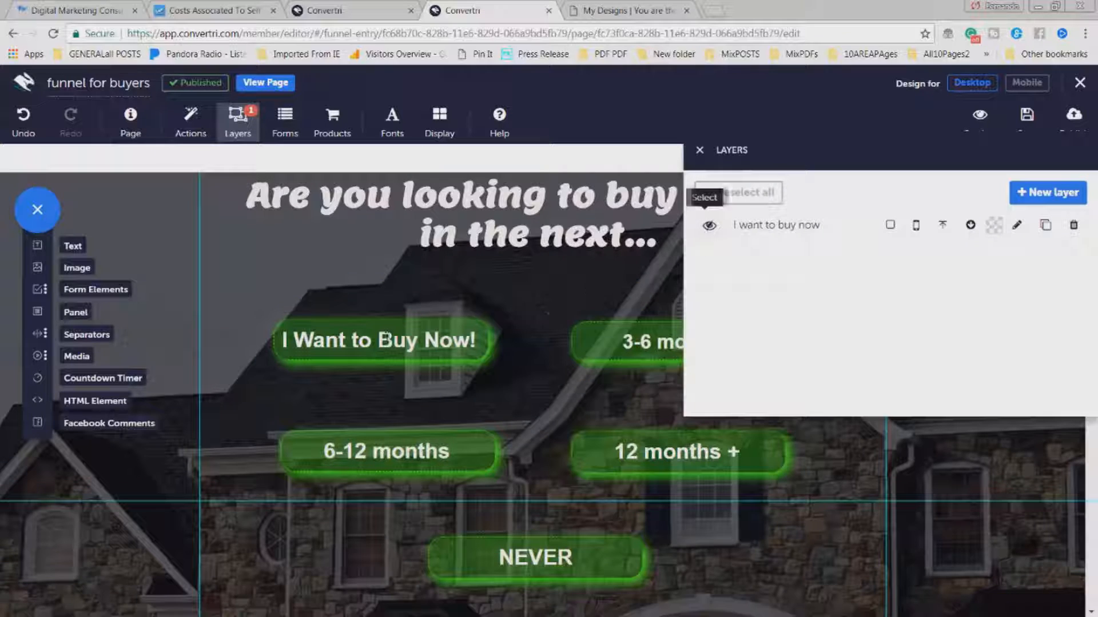
click(709, 226)
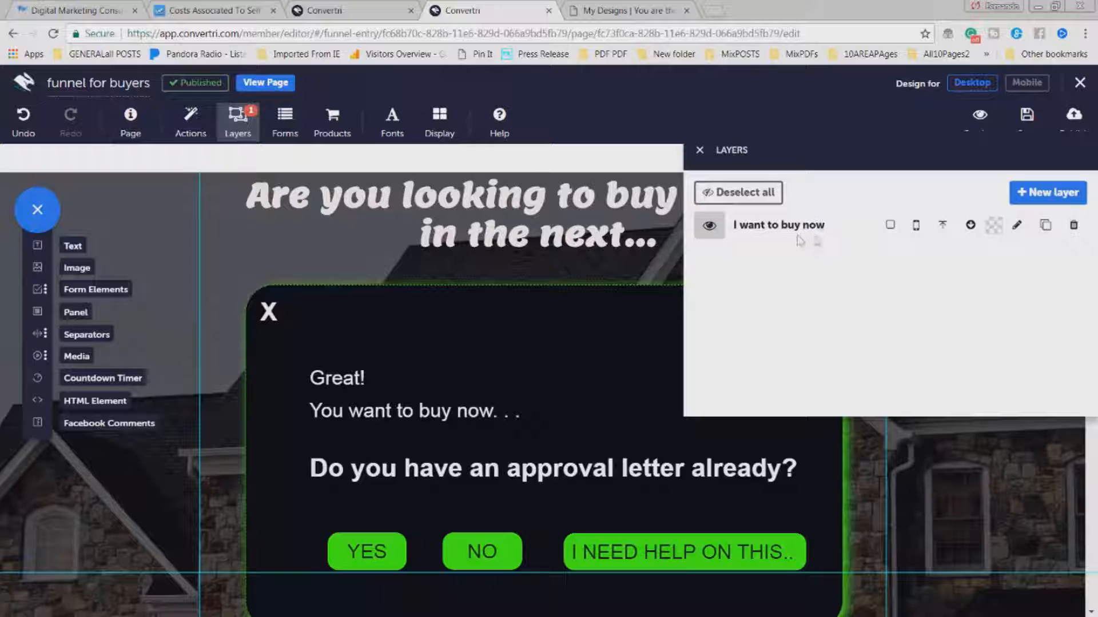
click(708, 225)
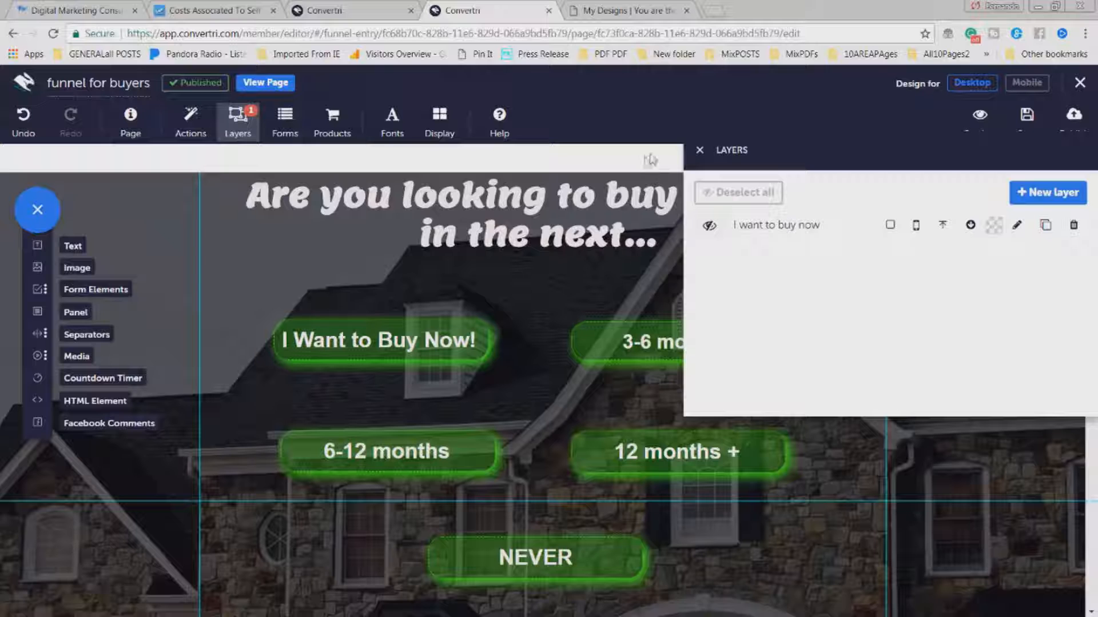
click(699, 150)
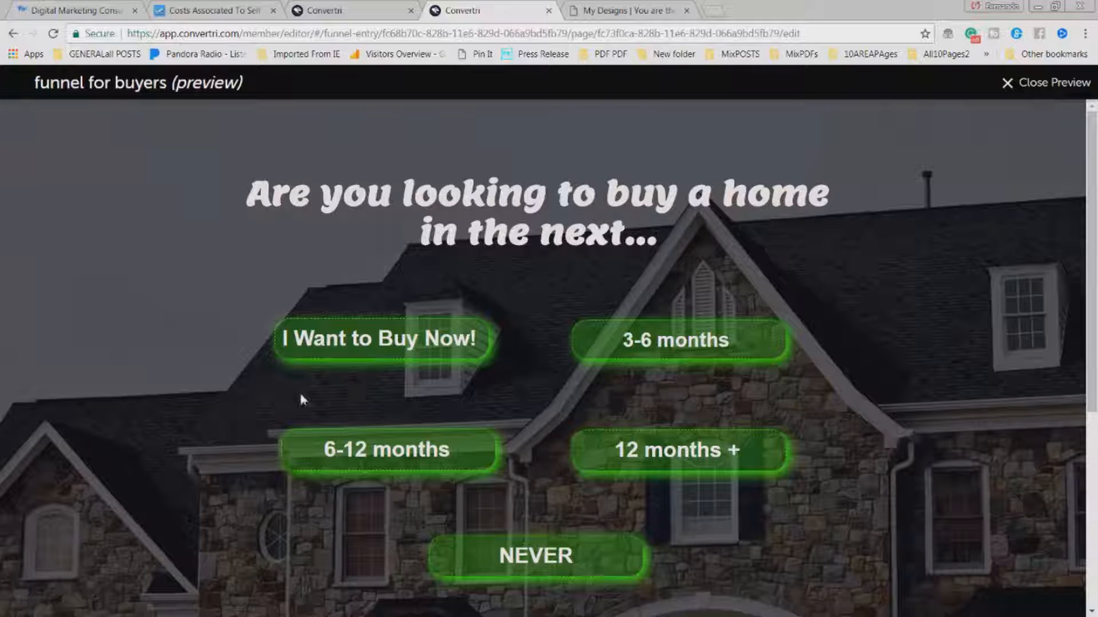
Step: Test the I Want to Buy Now! button in the page preview, dismiss its pop-up, and return to the editor
click(406, 349)
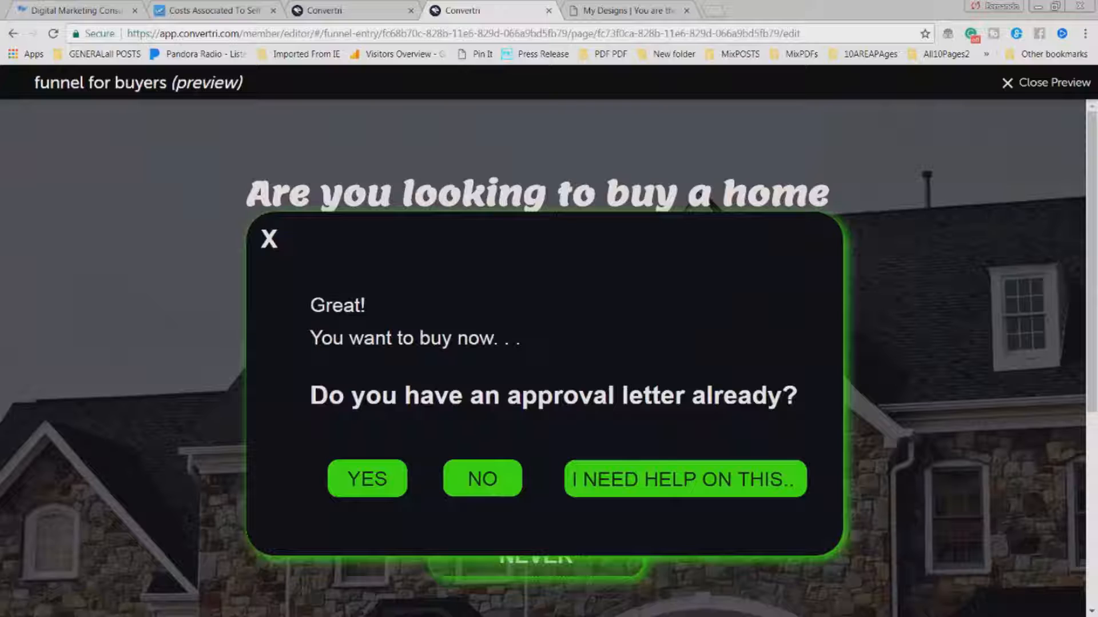
click(269, 240)
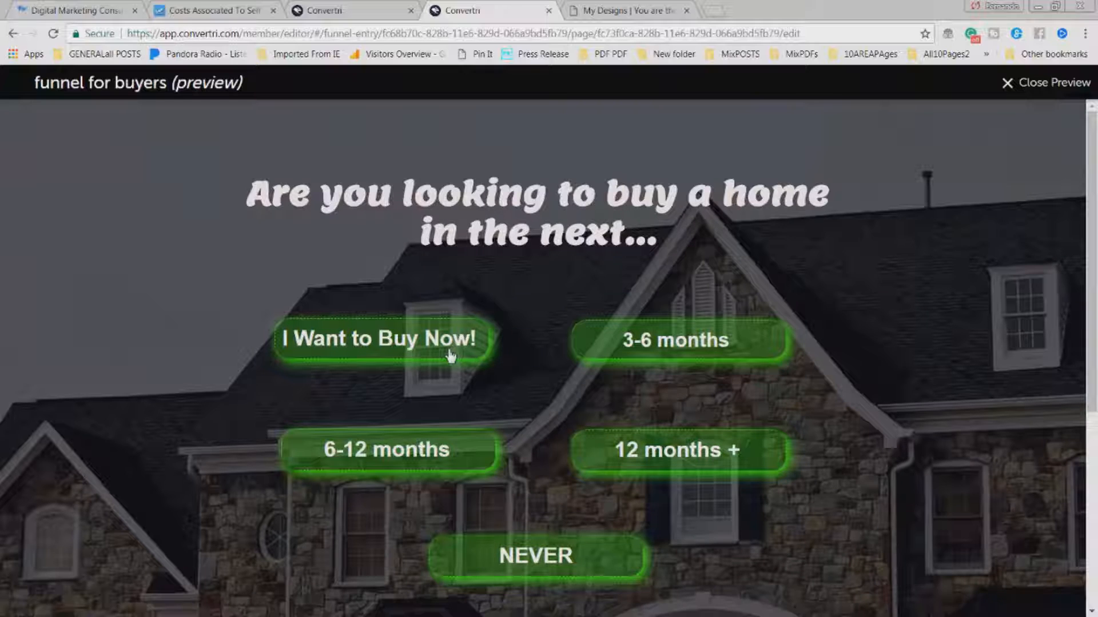
click(1046, 83)
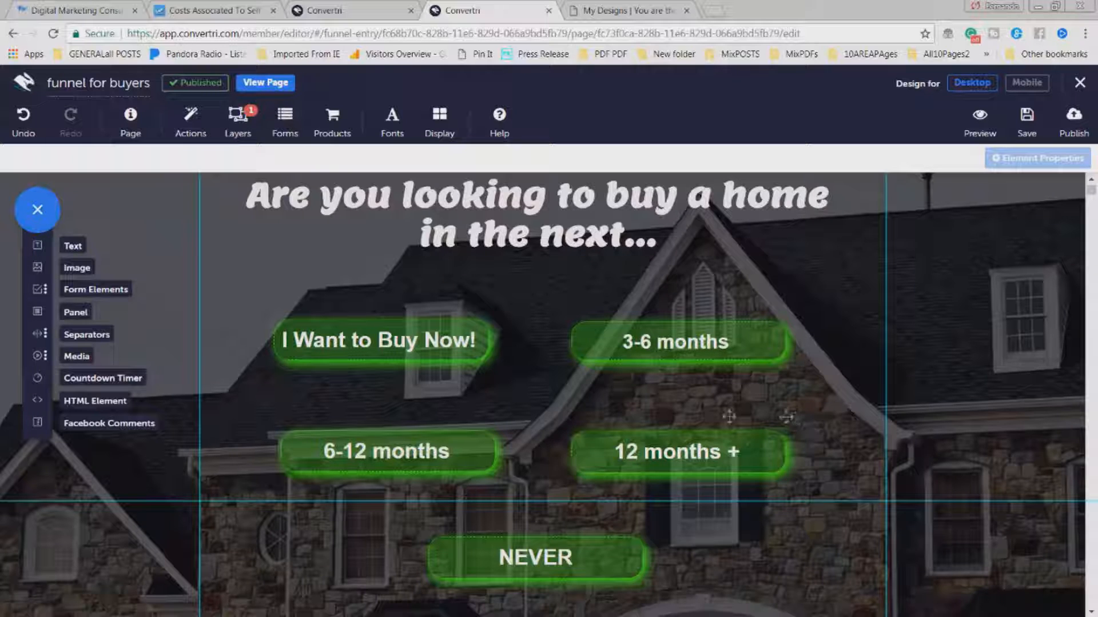
Step: Create a new layer named 1 and make it visible on the page
click(240, 119)
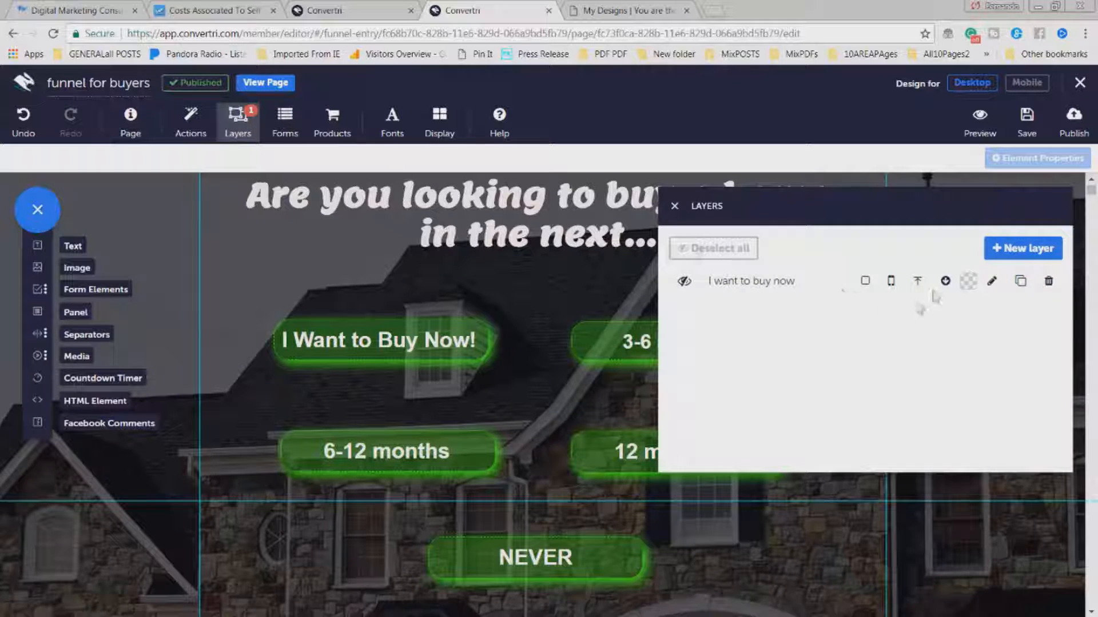
click(1014, 256)
click(394, 182)
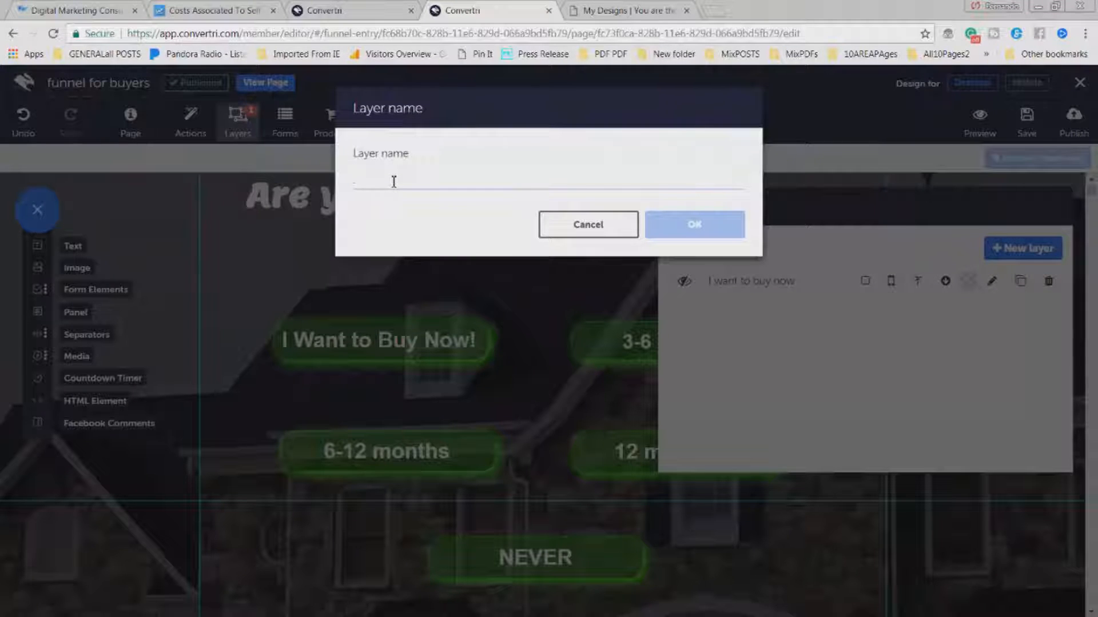
text(1)
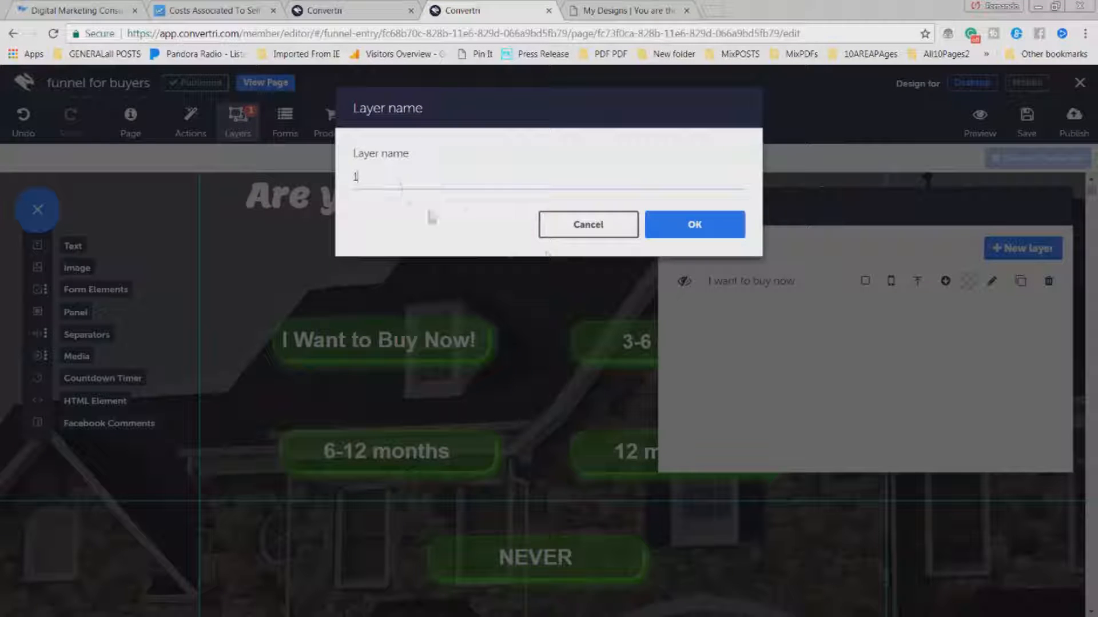
click(712, 225)
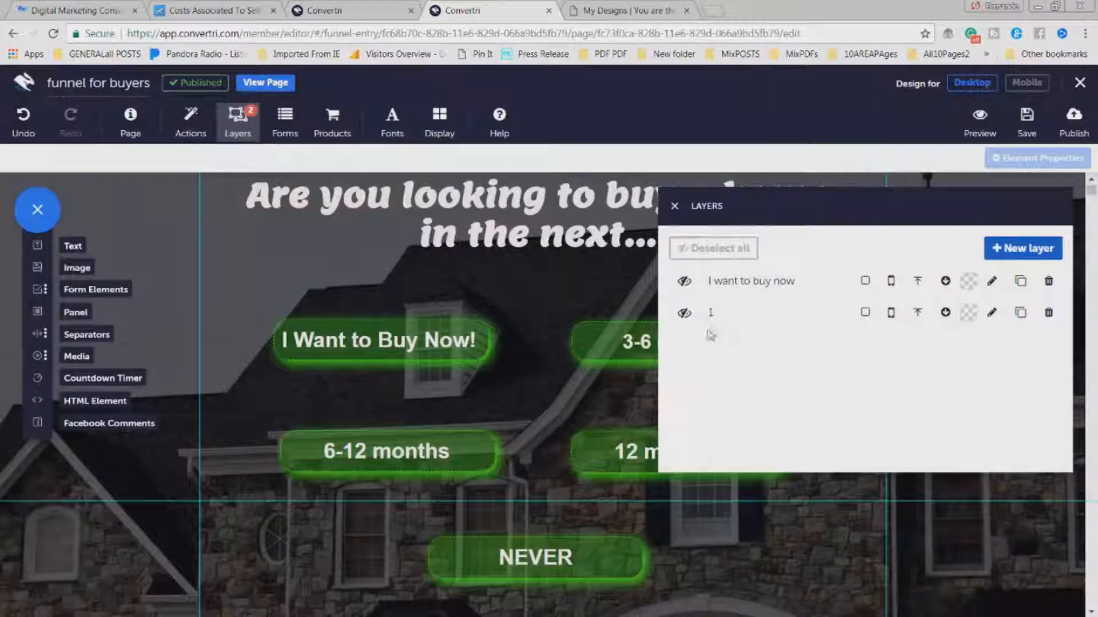
click(685, 316)
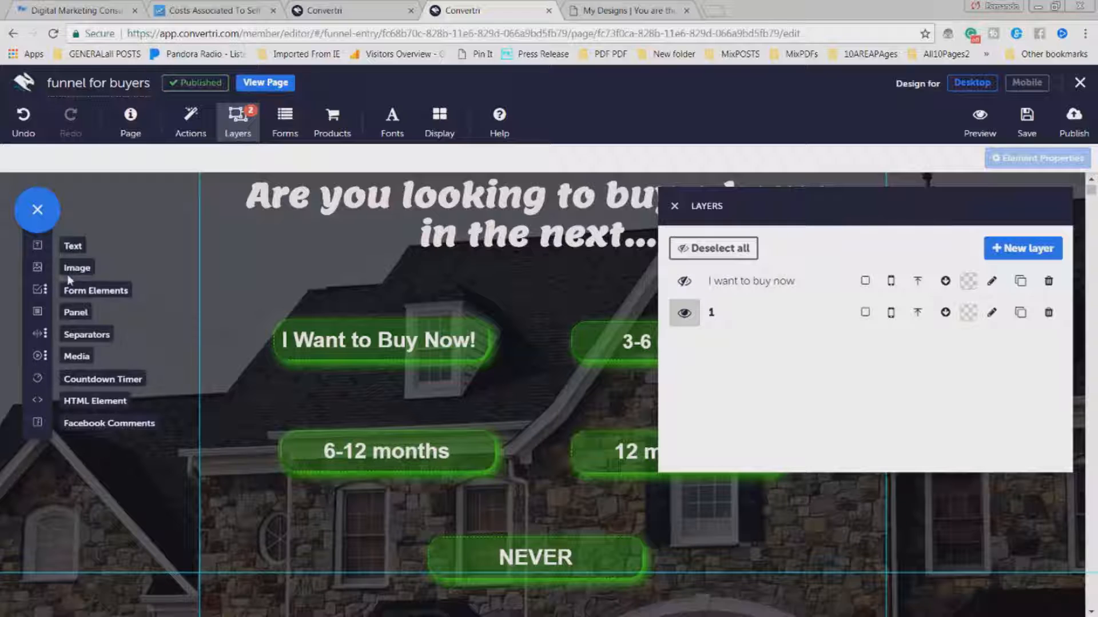
Step: Add the night-sky flashlight photo from the media gallery to layer 1, shrunk to a small banner in the page area beside the NEVER button
drag(210, 452, 175, 521)
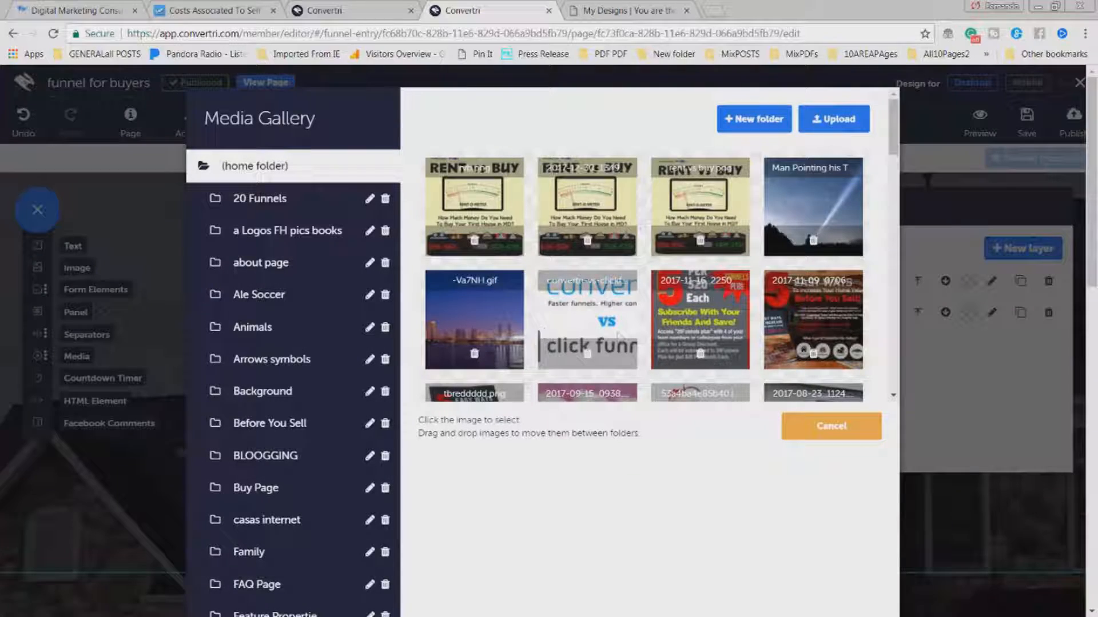
click(803, 219)
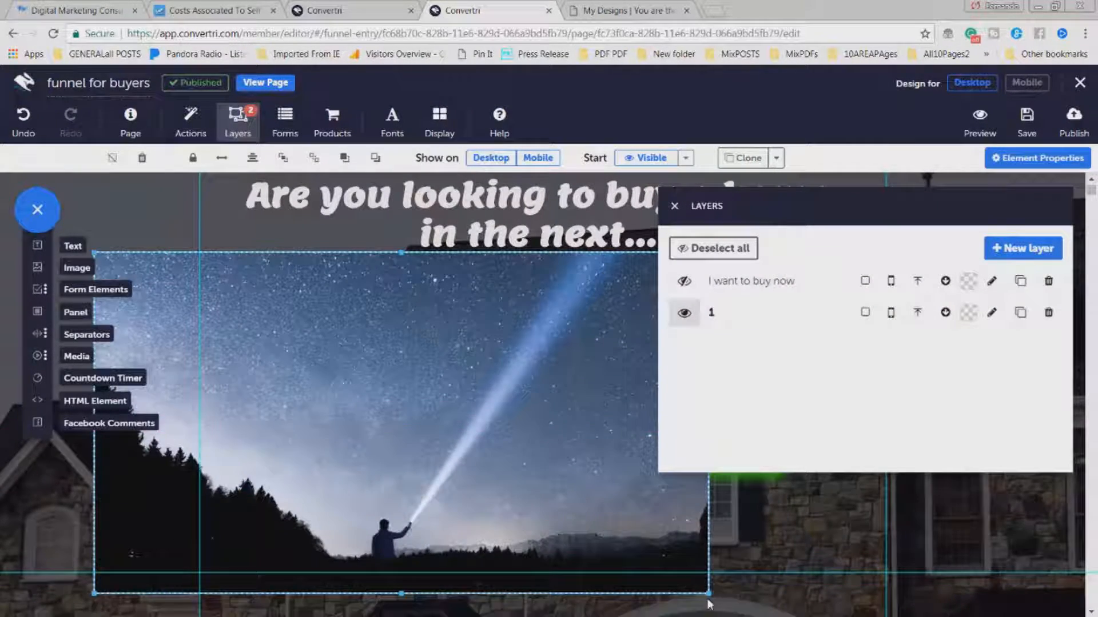
drag(709, 595, 313, 372)
drag(307, 332, 237, 524)
drag(224, 459, 216, 482)
drag(177, 593, 179, 571)
drag(235, 548, 261, 564)
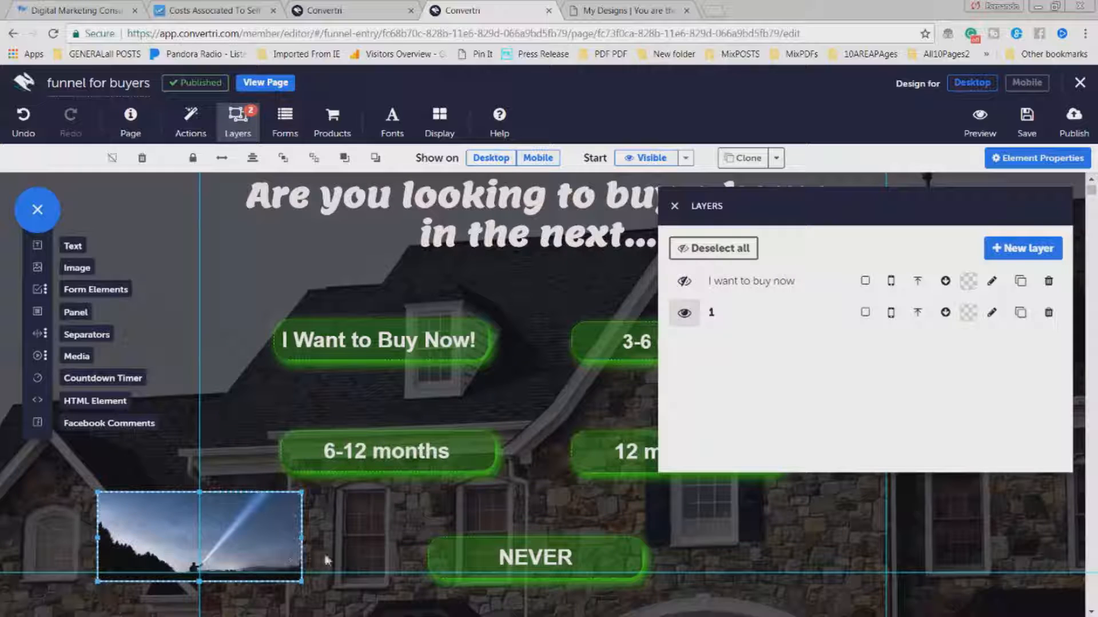
click(144, 558)
drag(144, 558, 145, 565)
drag(301, 544, 324, 544)
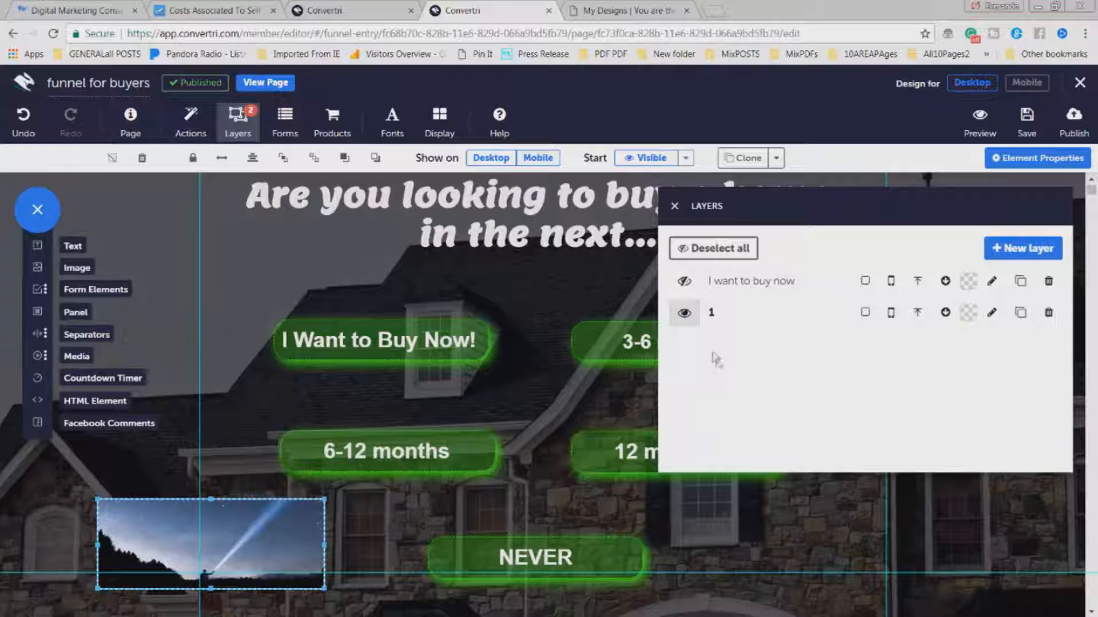
click(229, 486)
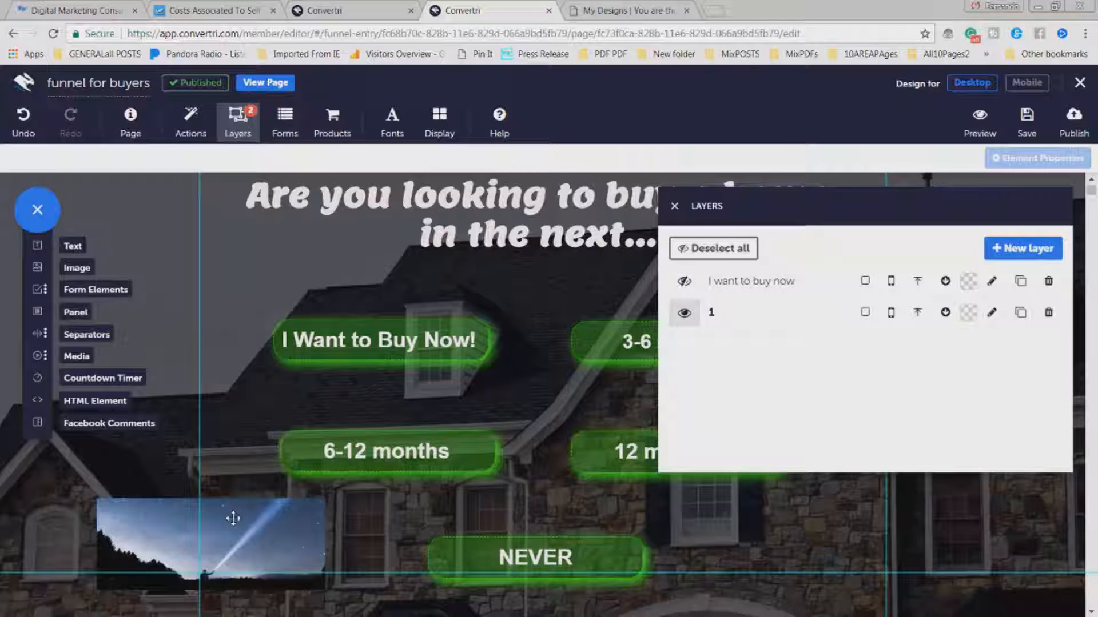
click(233, 519)
click(233, 464)
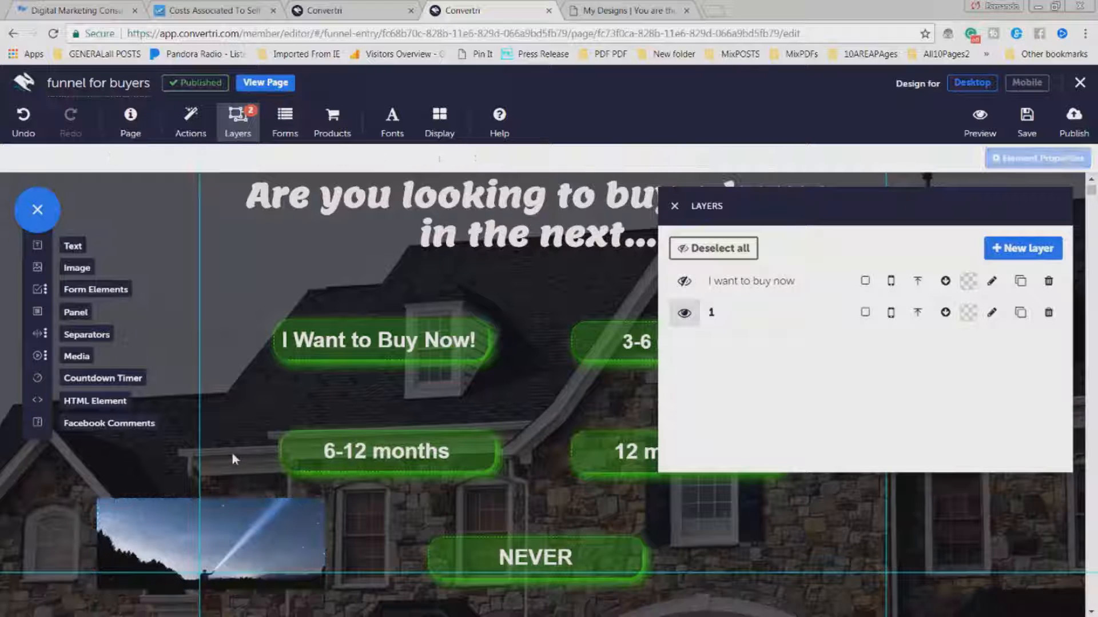
click(247, 521)
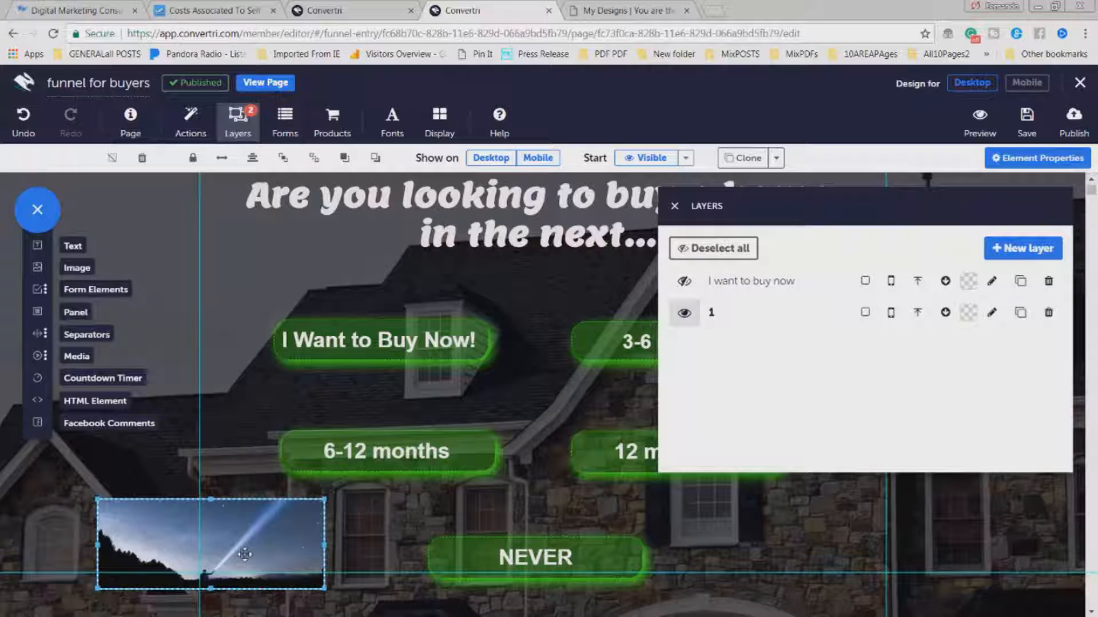
Step: Open the page's triggers and behaviors, close the layer list, and delete the two time-based page triggers without a subject
click(183, 134)
drag(687, 189, 174, 137)
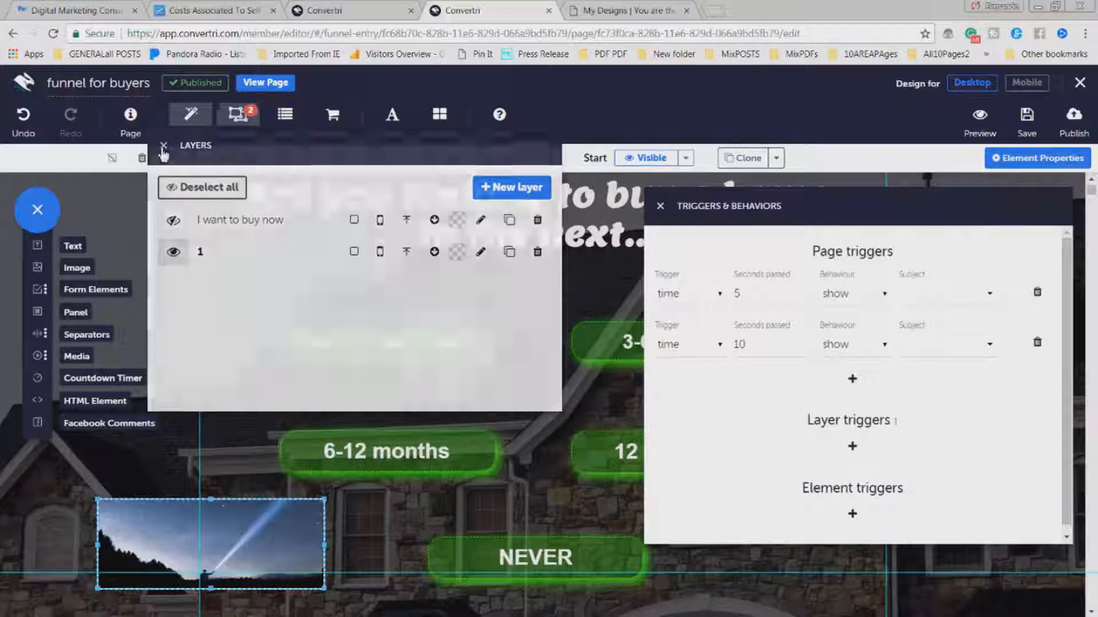
click(164, 148)
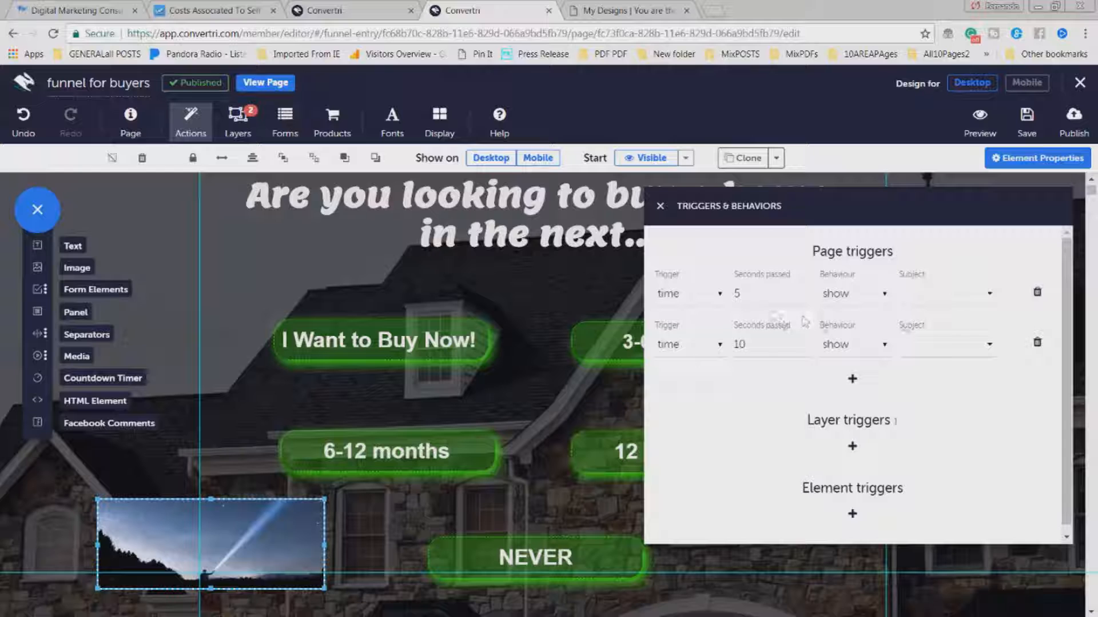
click(1037, 293)
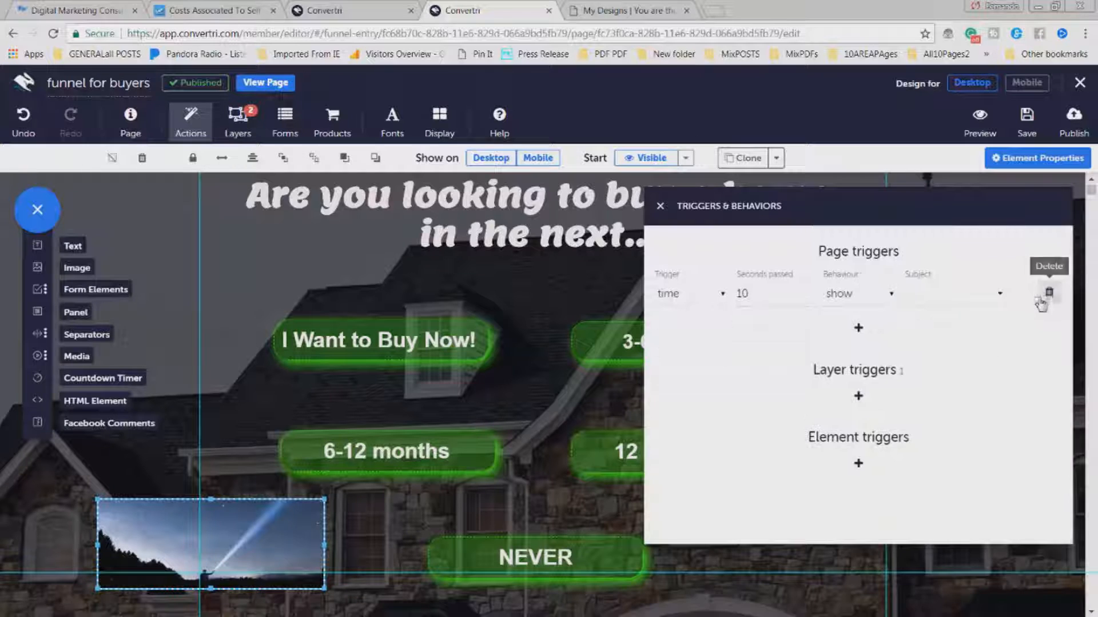
click(1048, 295)
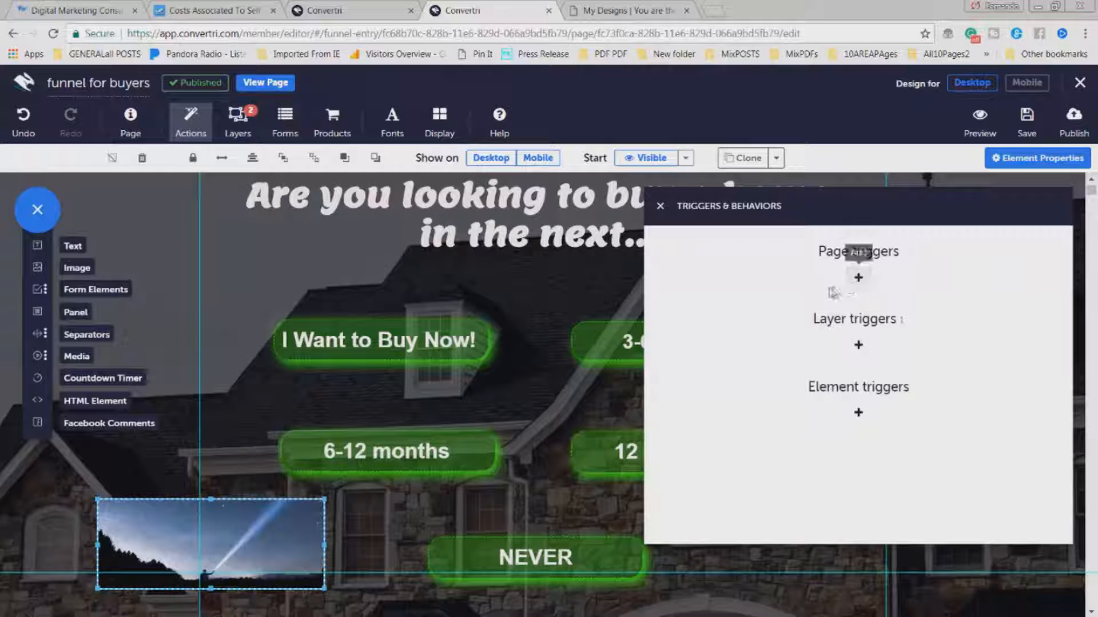
Step: Add a time-based page trigger that shows layer 1 after 3 seconds
click(858, 279)
click(681, 296)
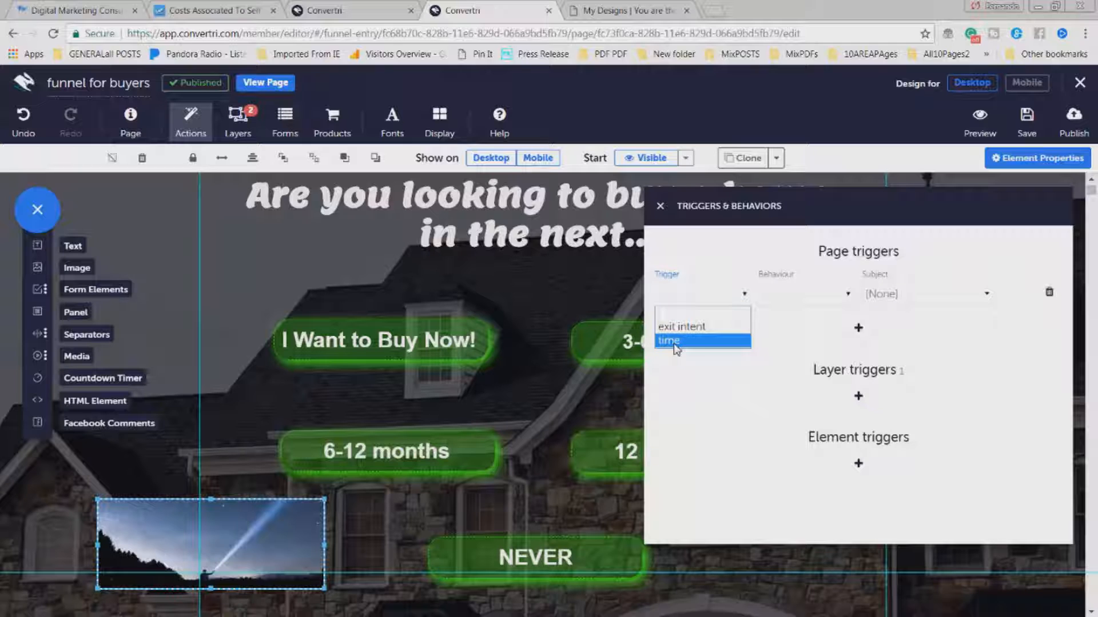
click(676, 343)
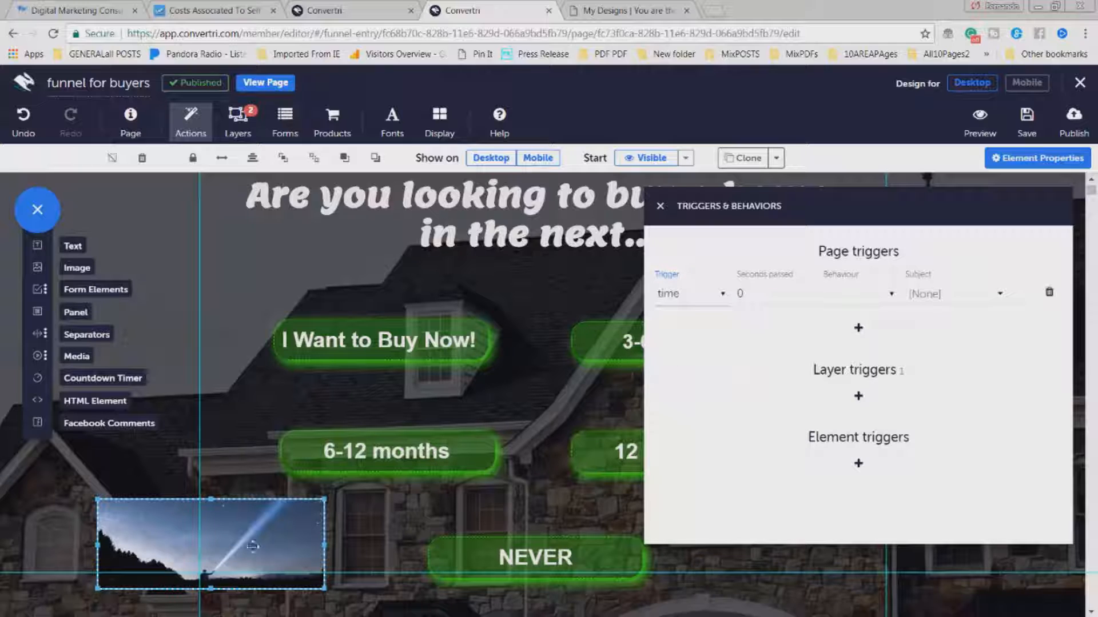
double_click(741, 294)
click(858, 295)
click(840, 354)
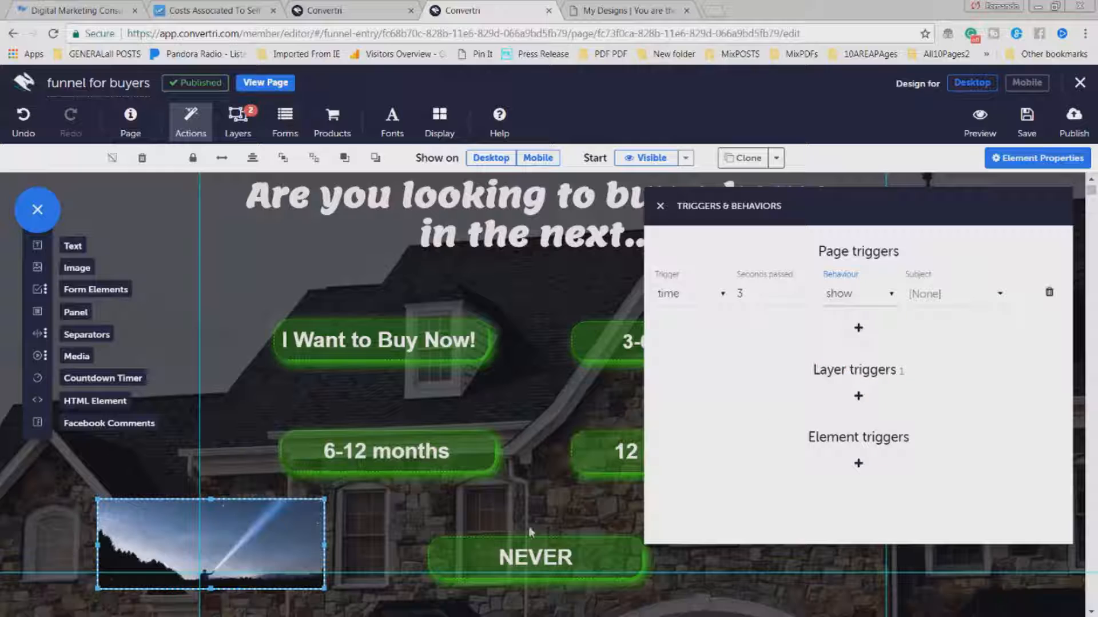
click(931, 297)
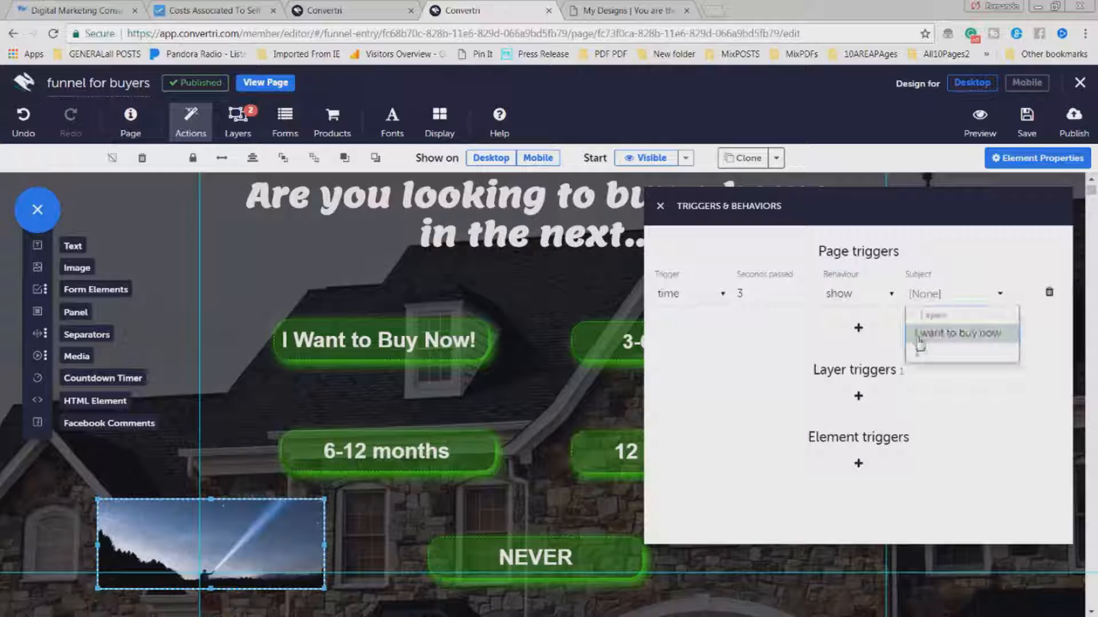
click(925, 357)
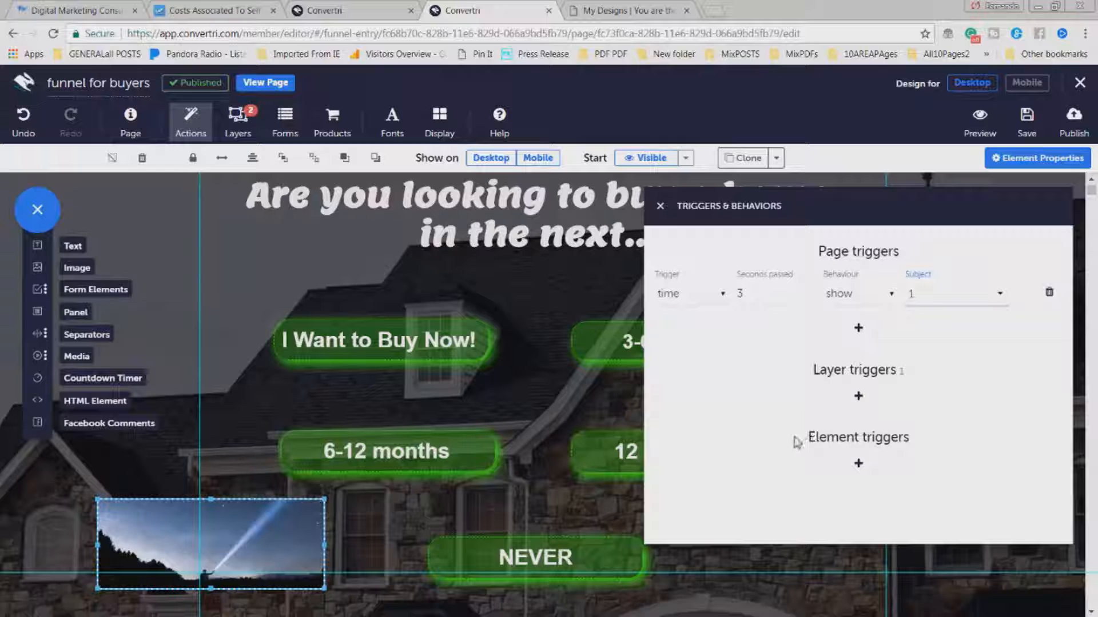
Step: Add a time-based layer trigger that hides layer 1 after 5 seconds
click(858, 400)
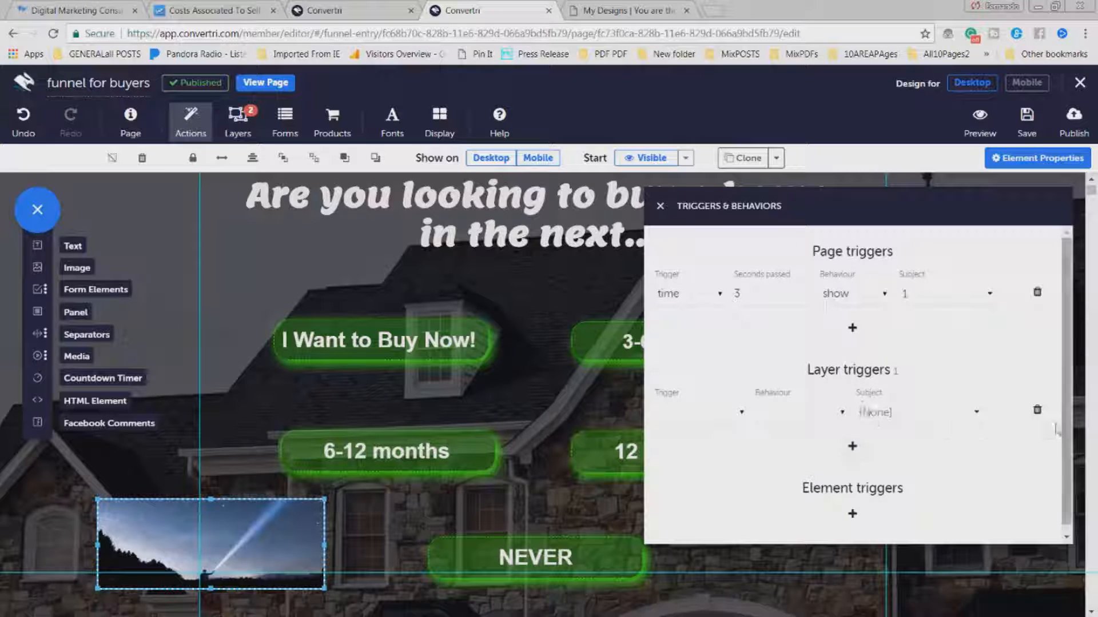
click(678, 415)
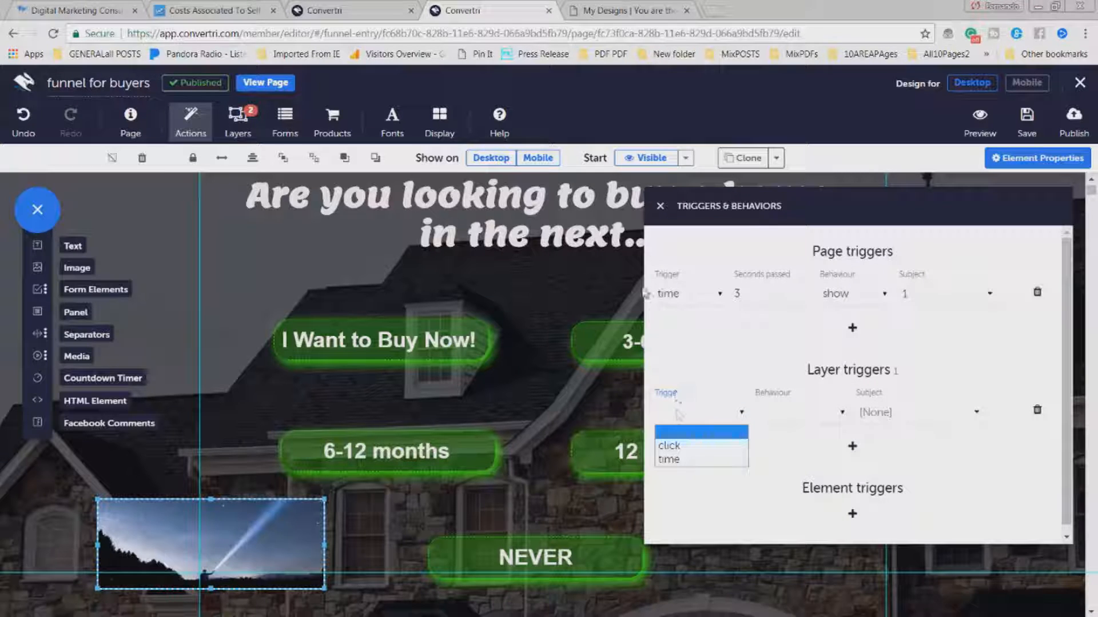
click(674, 459)
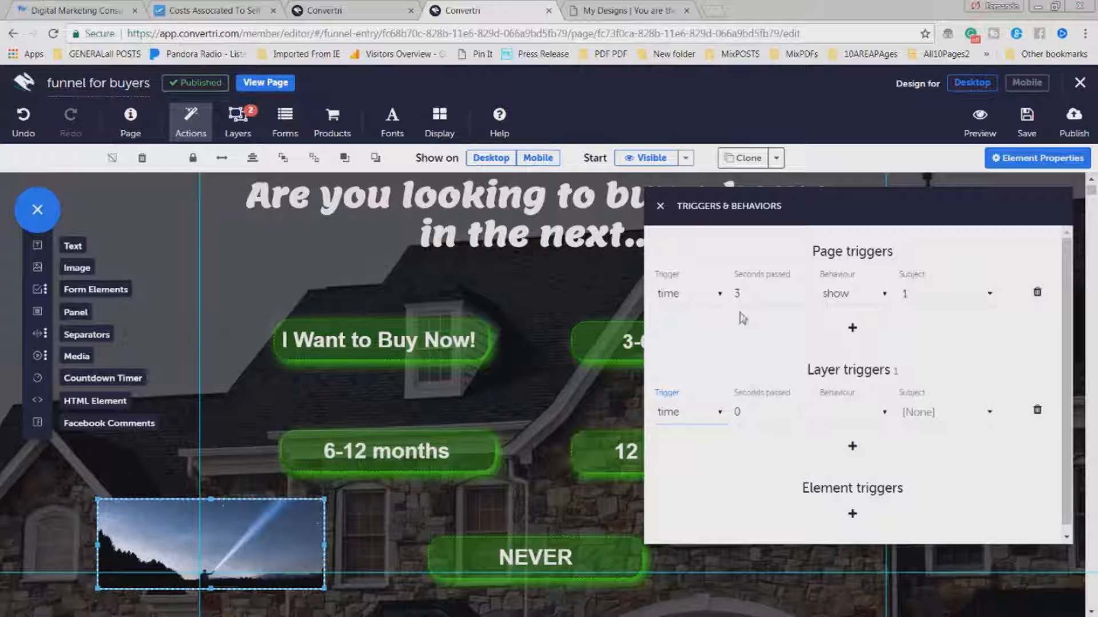
double_click(738, 411)
click(836, 416)
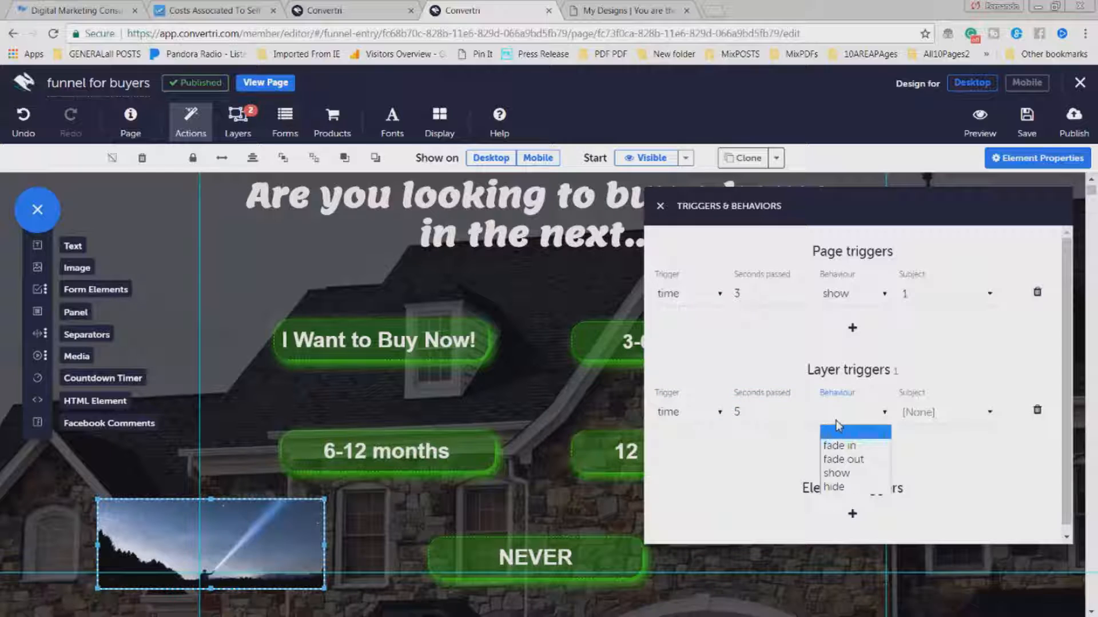
click(840, 487)
click(937, 424)
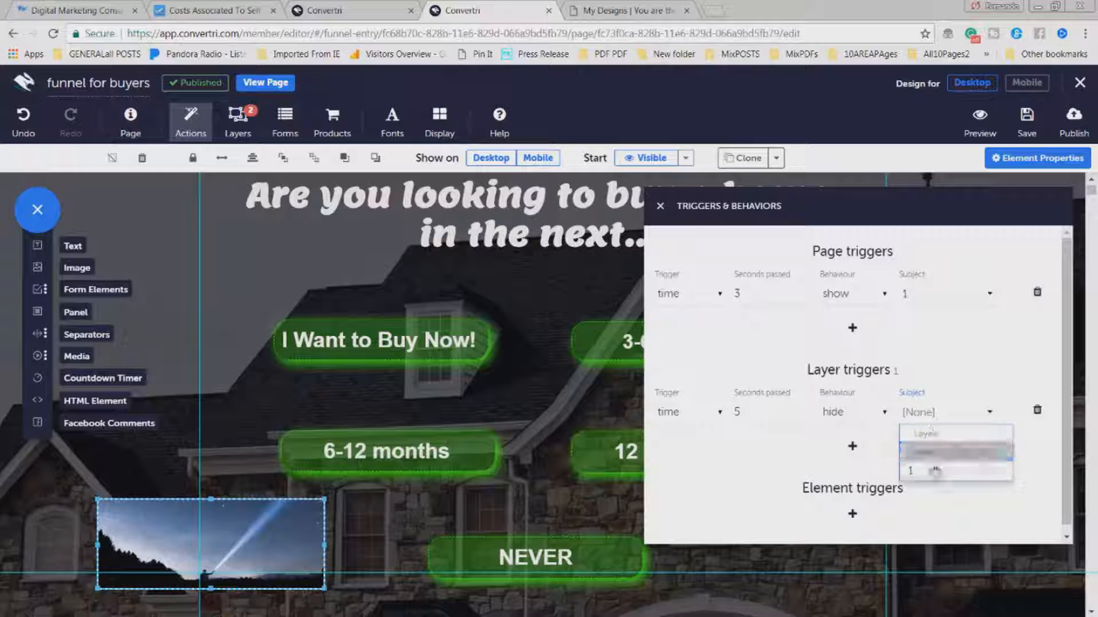
click(922, 472)
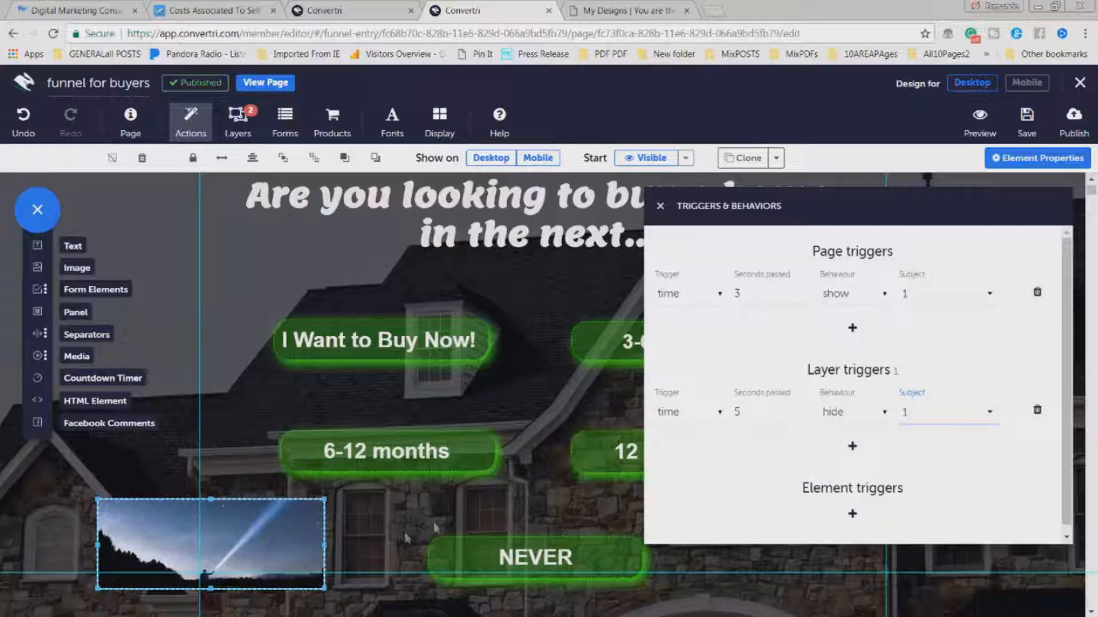
Step: Hide layer 1 in the editor and close the layer list and trigger settings
click(240, 127)
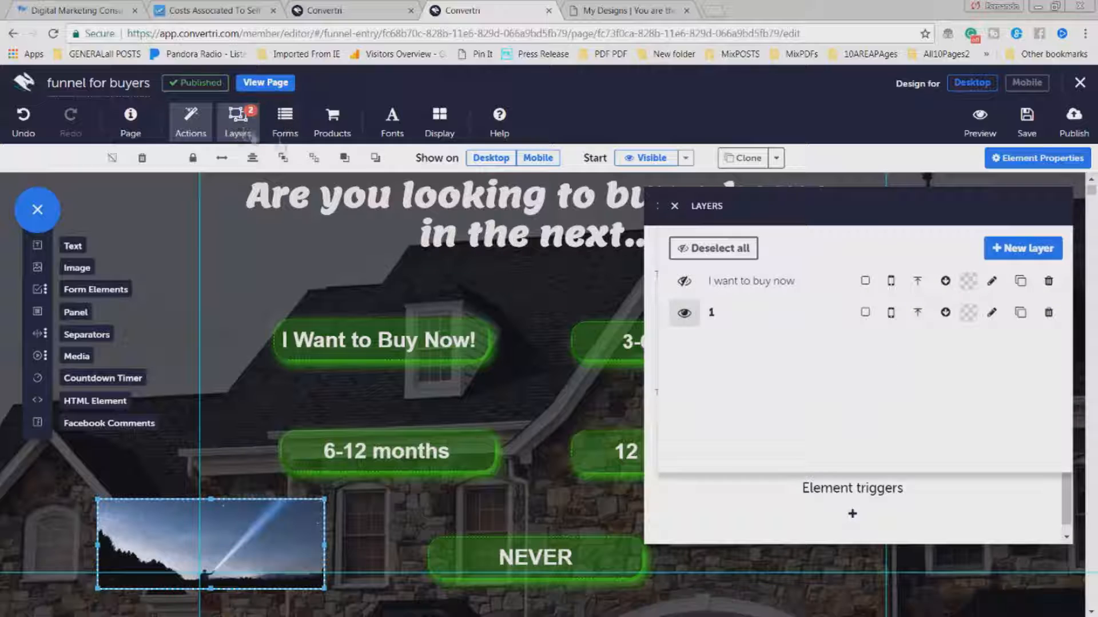
click(686, 313)
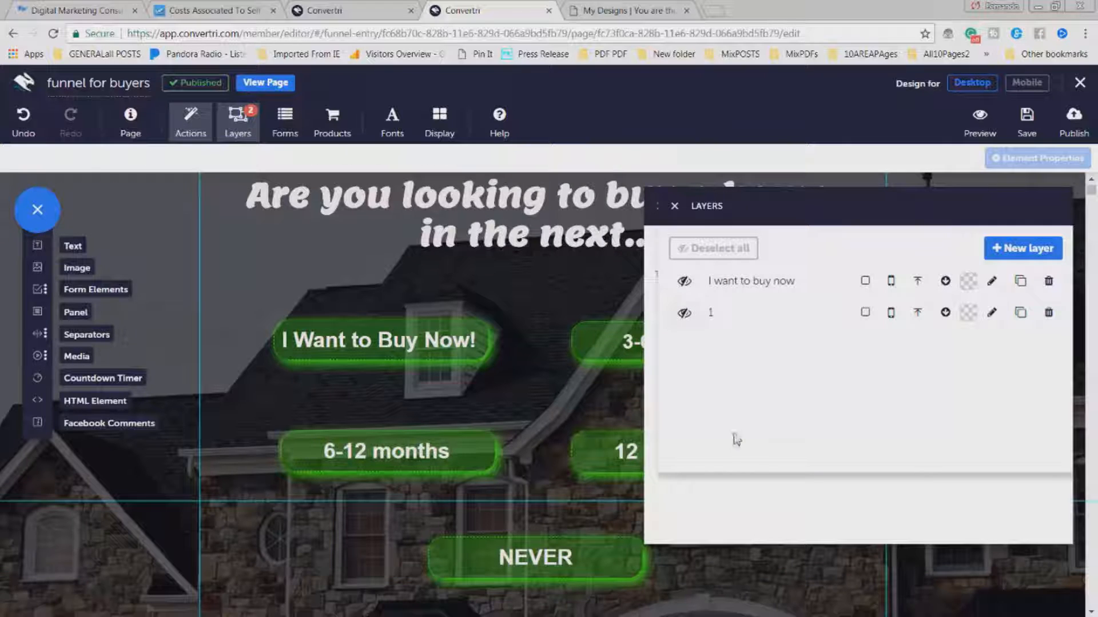
click(675, 206)
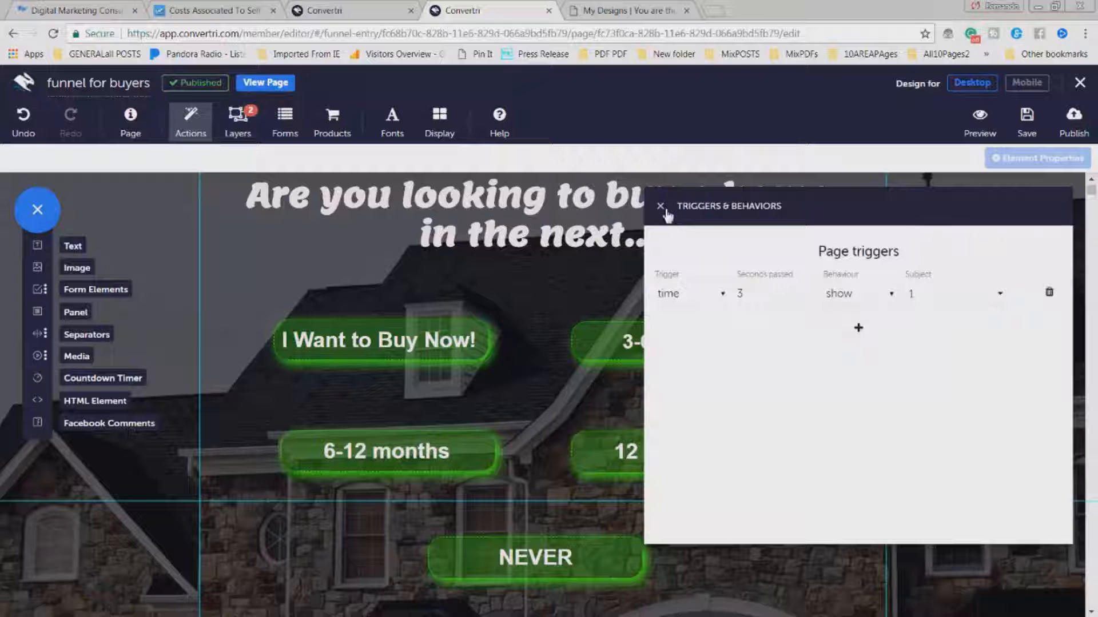
click(663, 207)
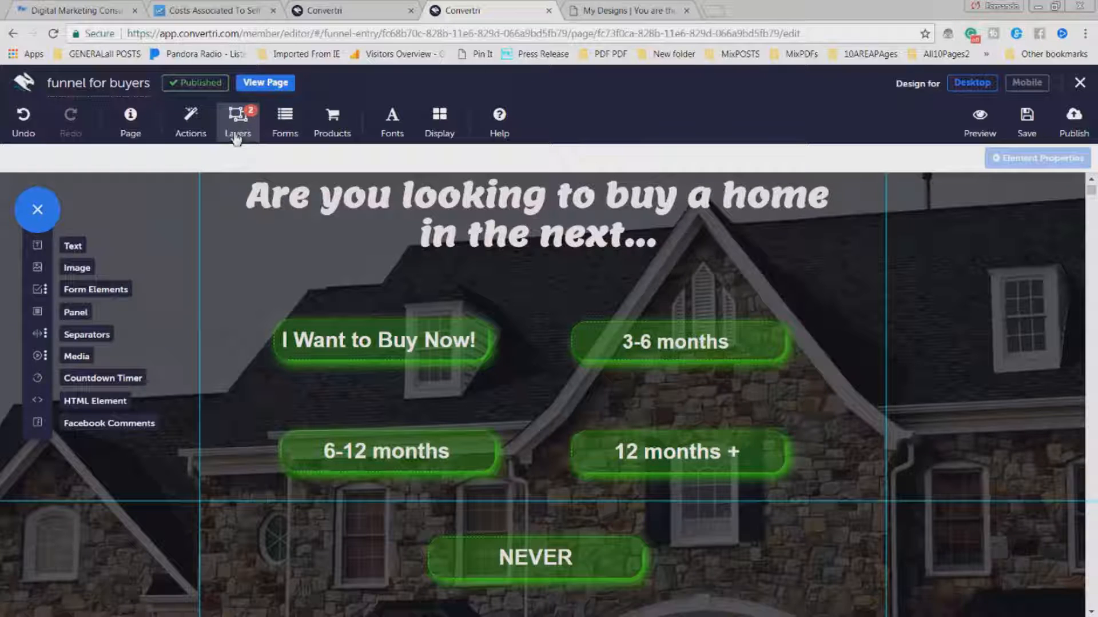
Step: Create another new layer named 2
click(236, 136)
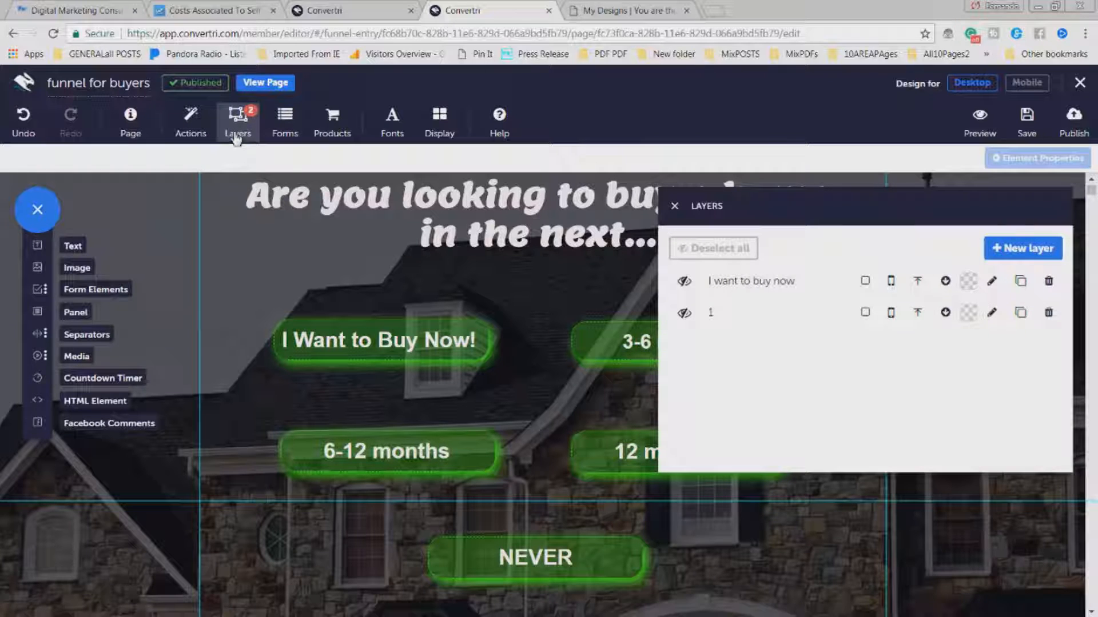
click(1032, 250)
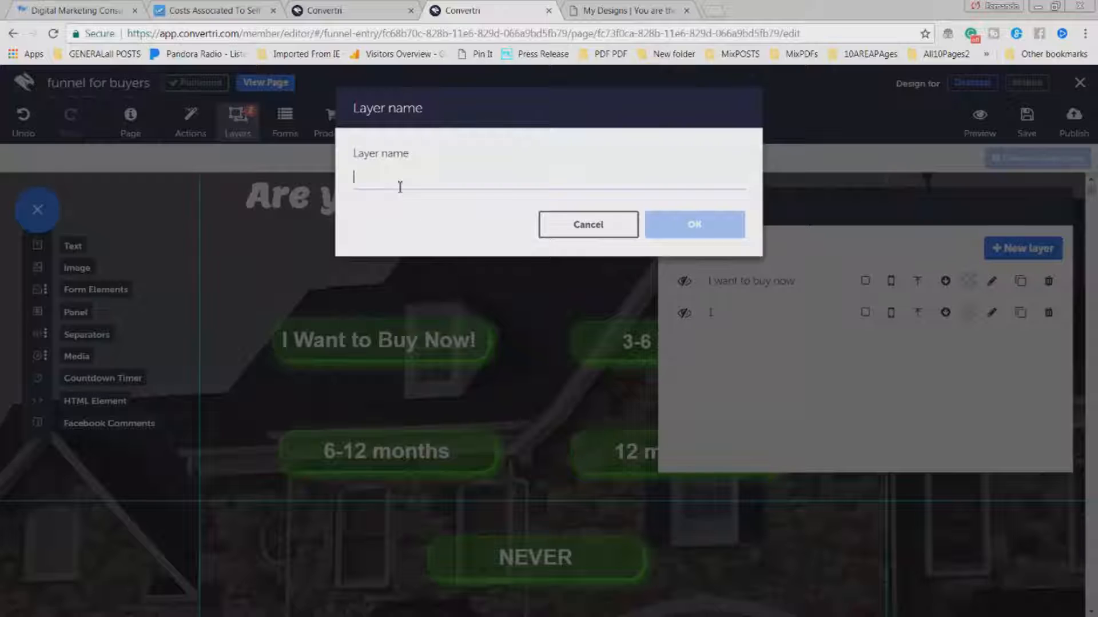
text(2)
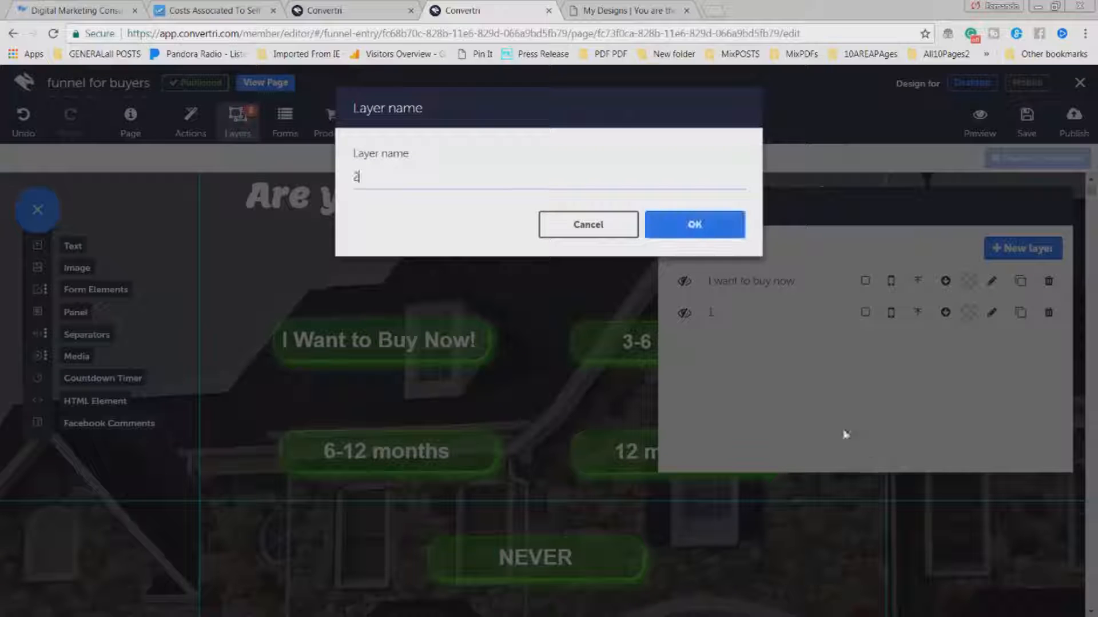
click(723, 232)
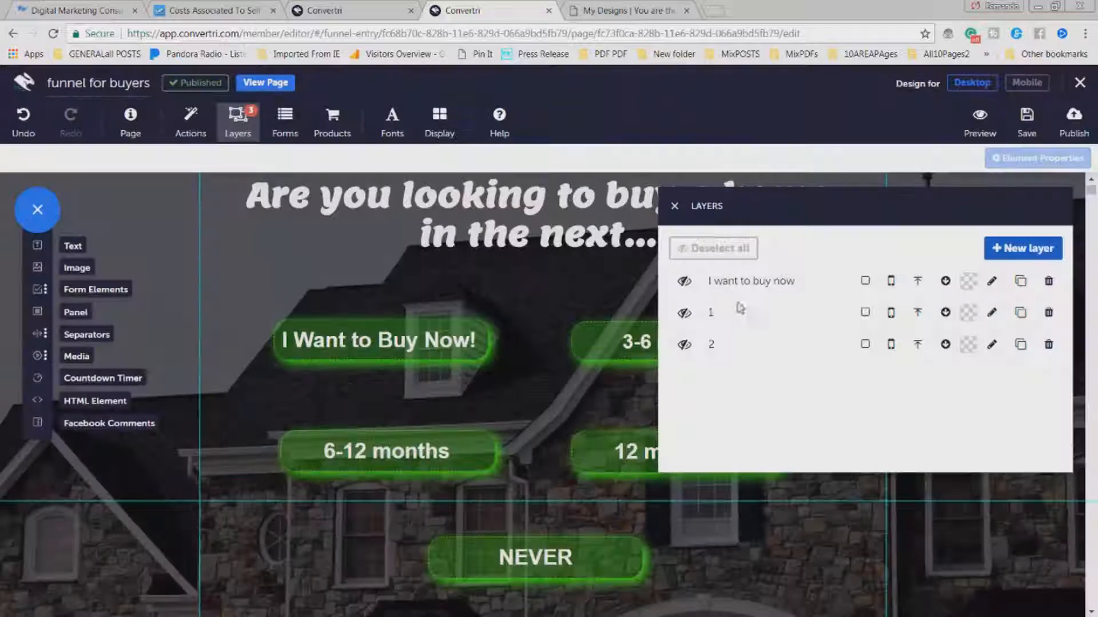
Step: Make layer 2 visible and insert the first RENT vs BUY image from the media gallery's home folder on it
click(685, 345)
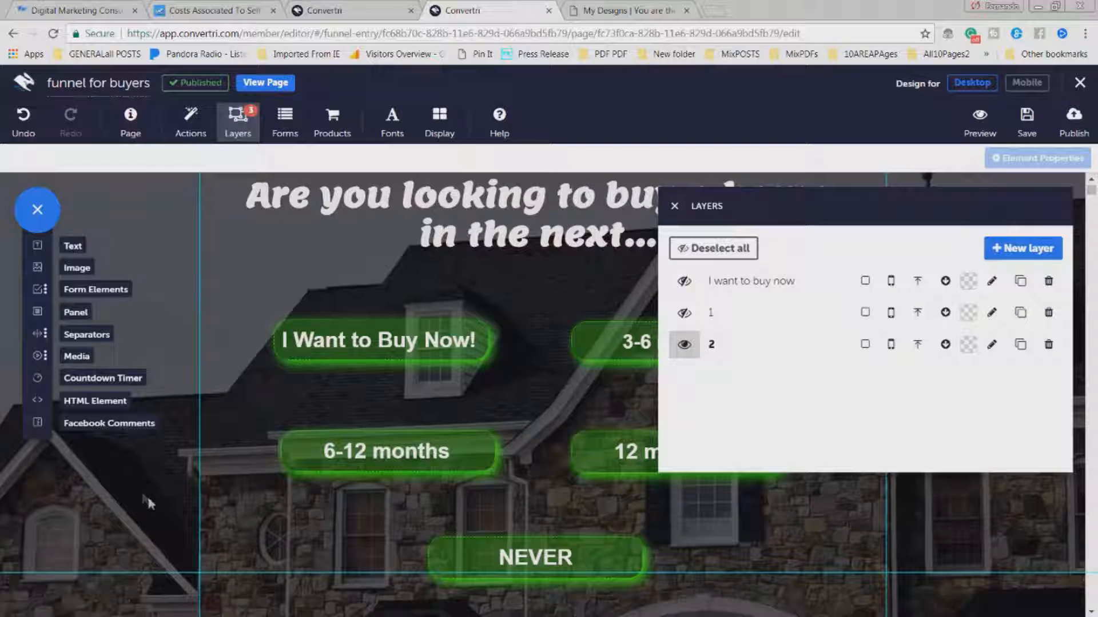
drag(39, 270, 227, 531)
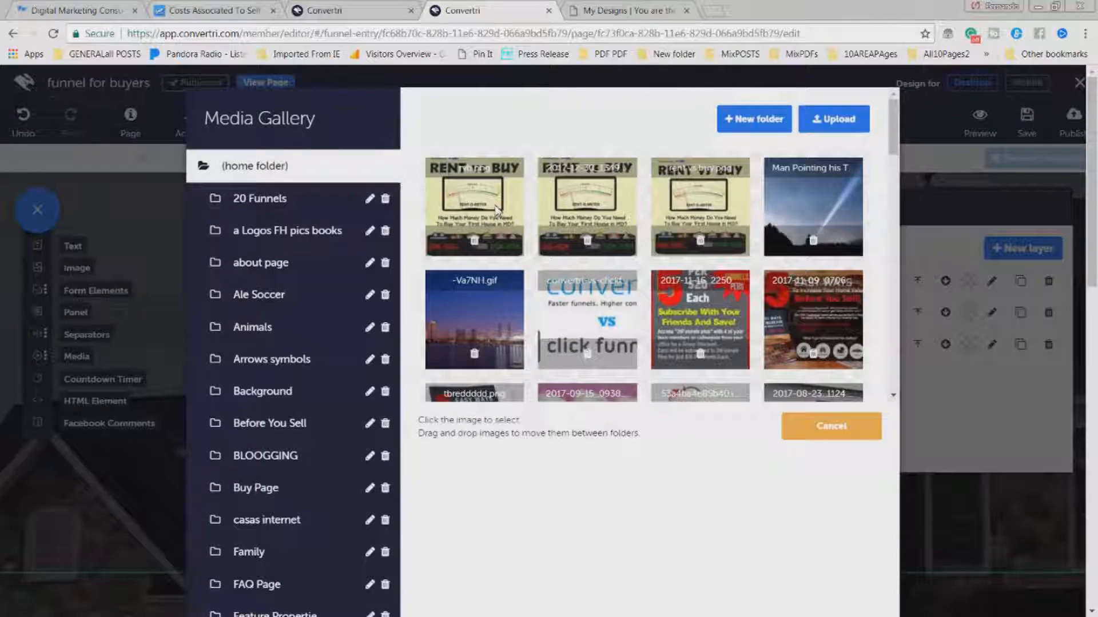
click(498, 213)
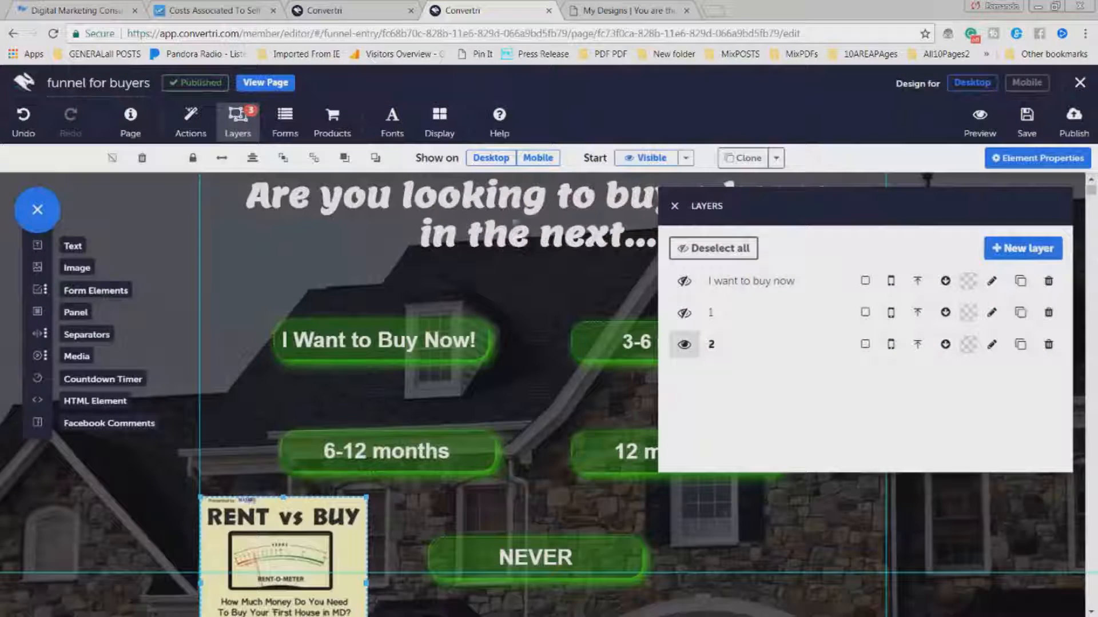
Step: Reduce the RENT vs BUY image to about half its height and place it beside the NEVER button, overlapping the page's side guide
drag(351, 592, 299, 520)
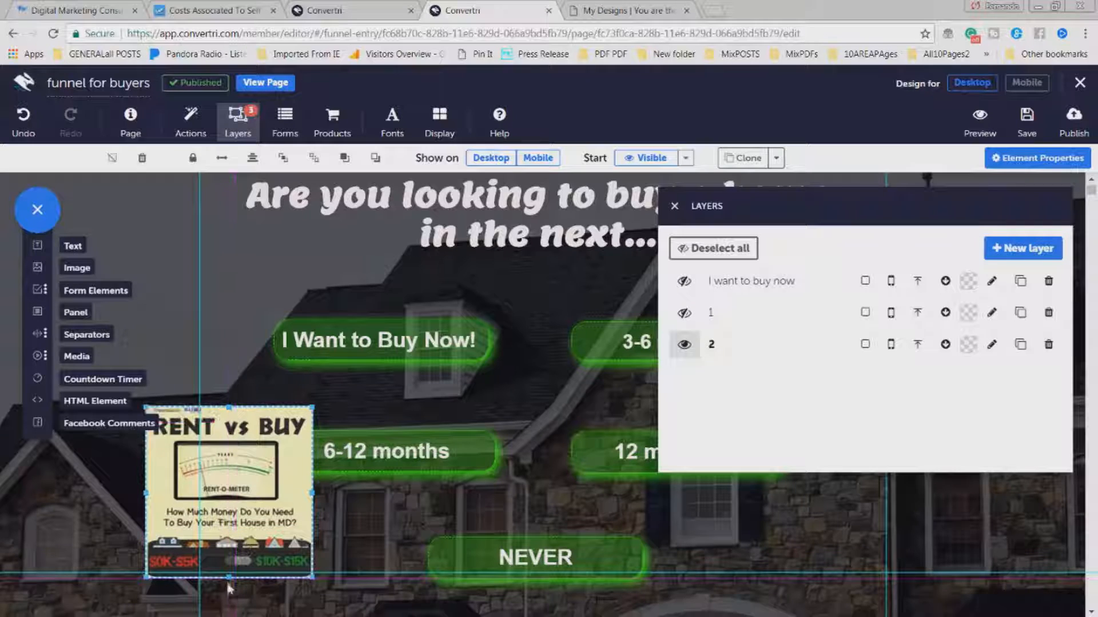
drag(229, 578, 233, 487)
drag(246, 443, 243, 525)
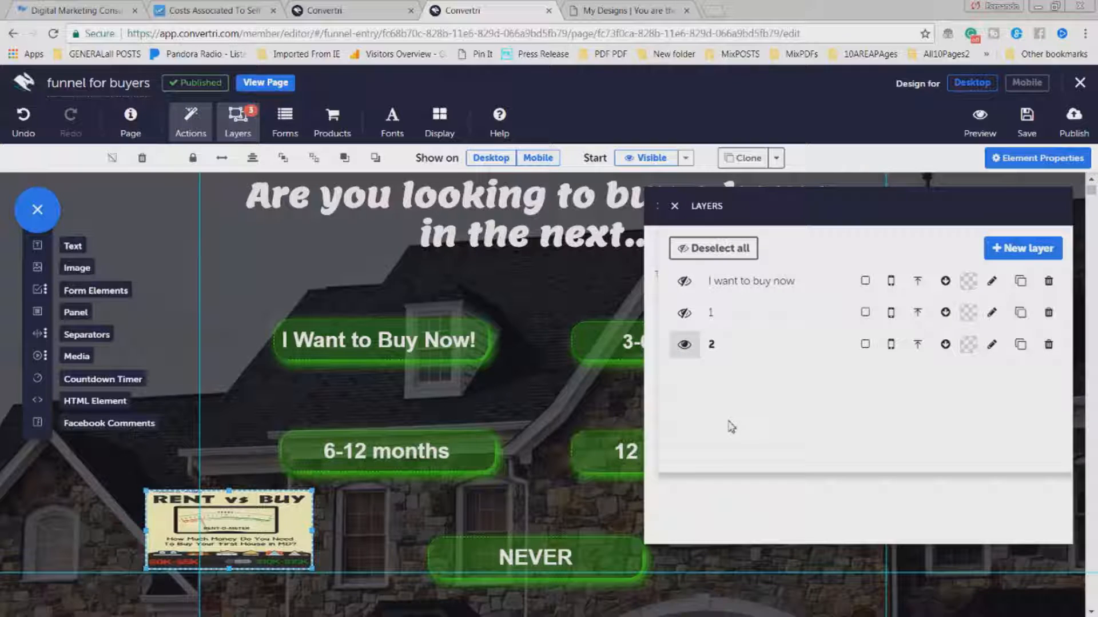
Step: Add a time-based page trigger that shows layer 2 after 7 seconds
drag(771, 222, 226, 219)
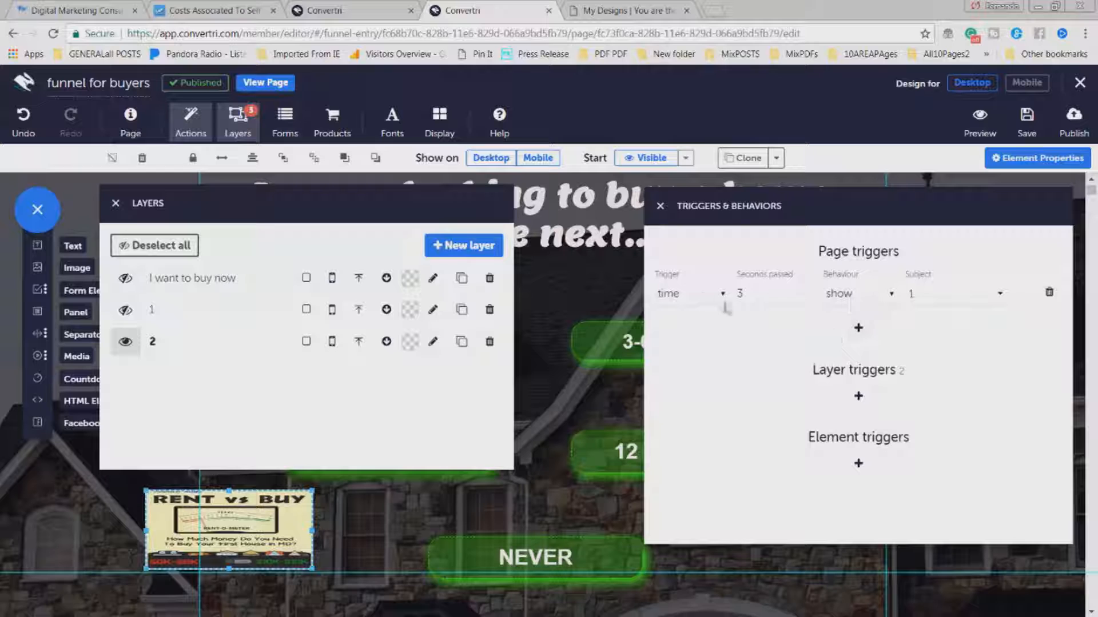
click(858, 330)
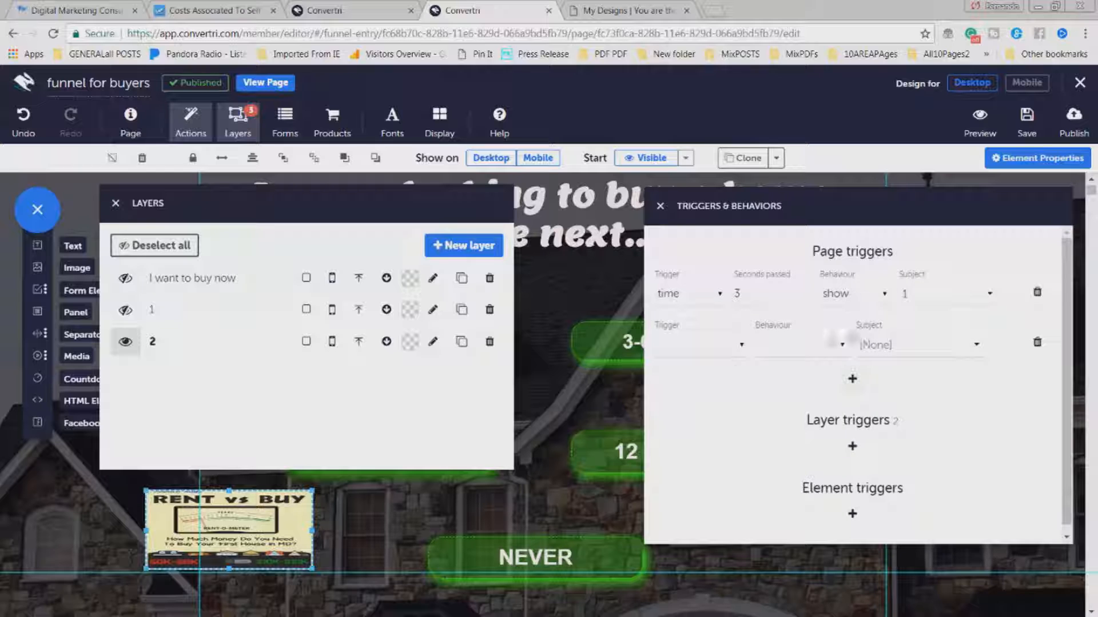
click(670, 355)
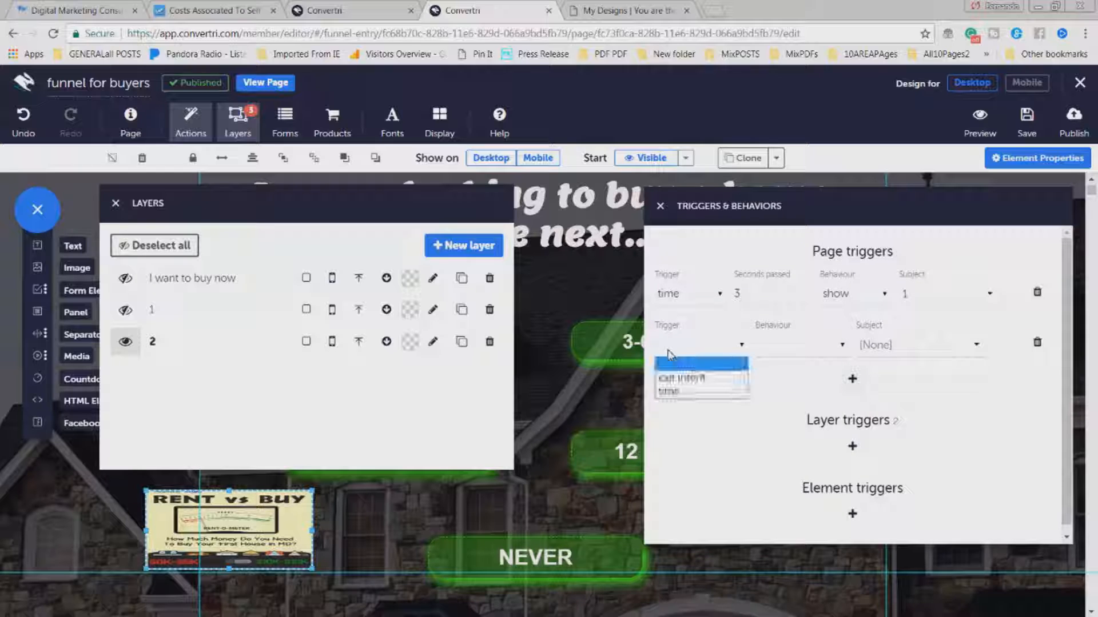
click(672, 392)
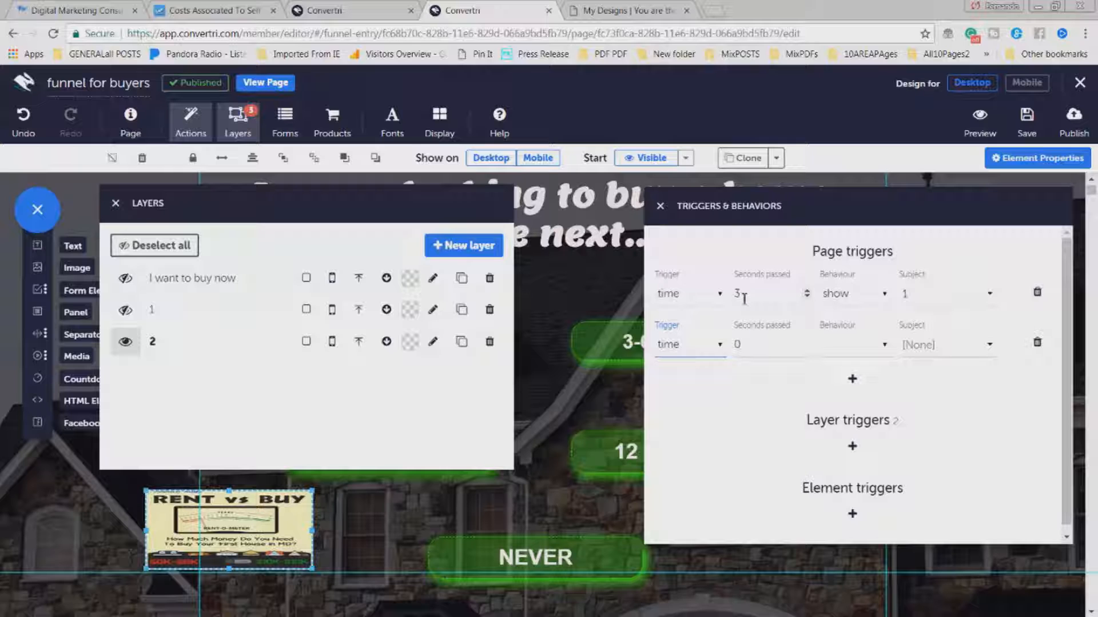
click(751, 345)
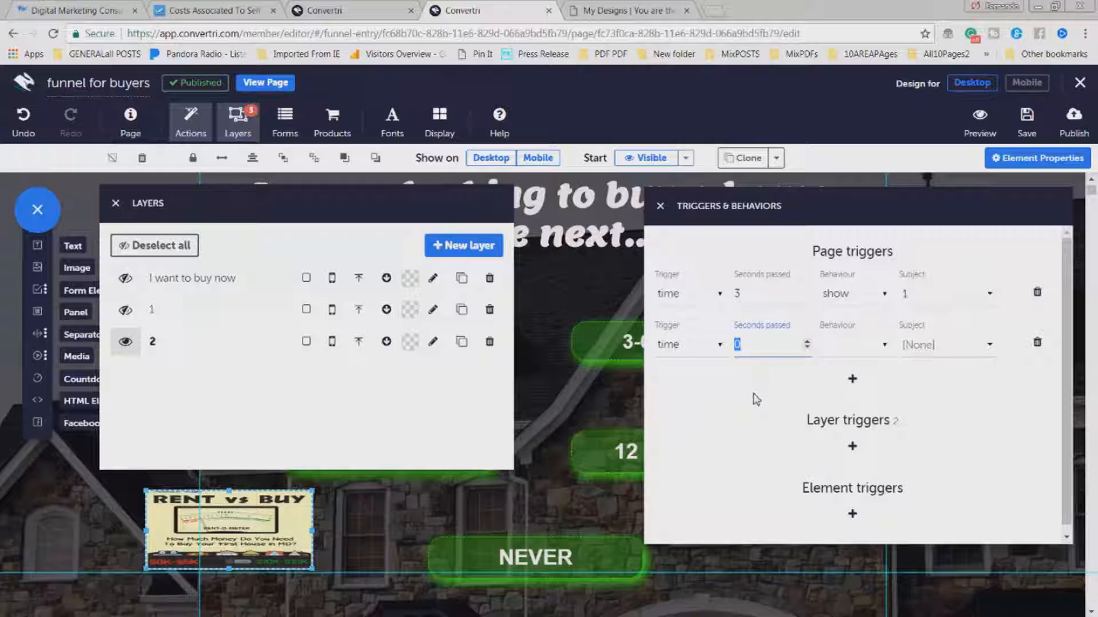
click(839, 355)
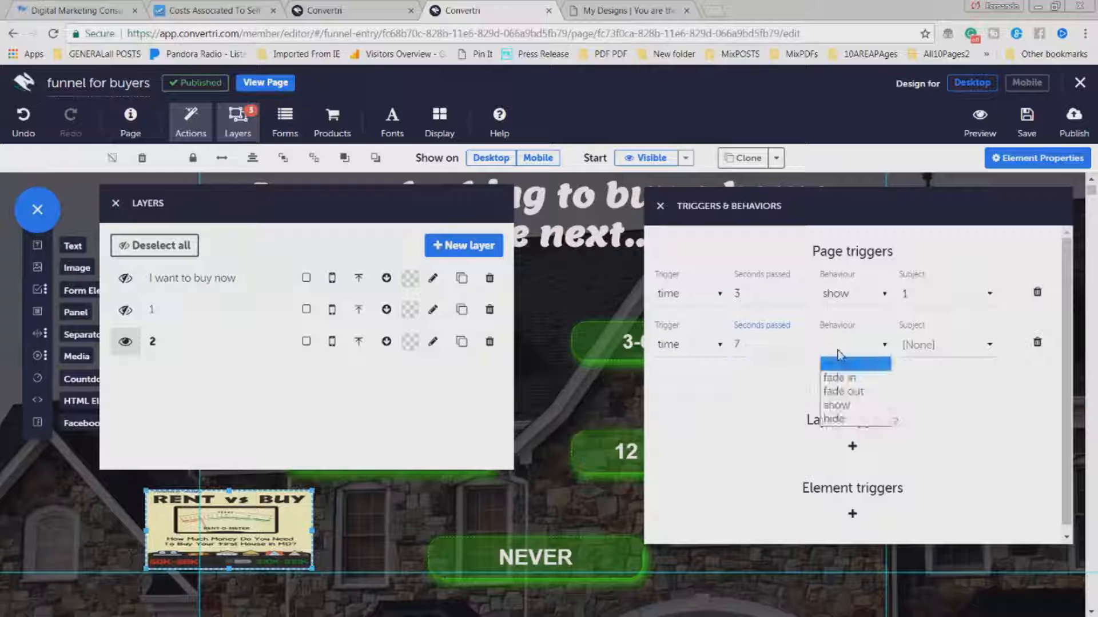
click(838, 406)
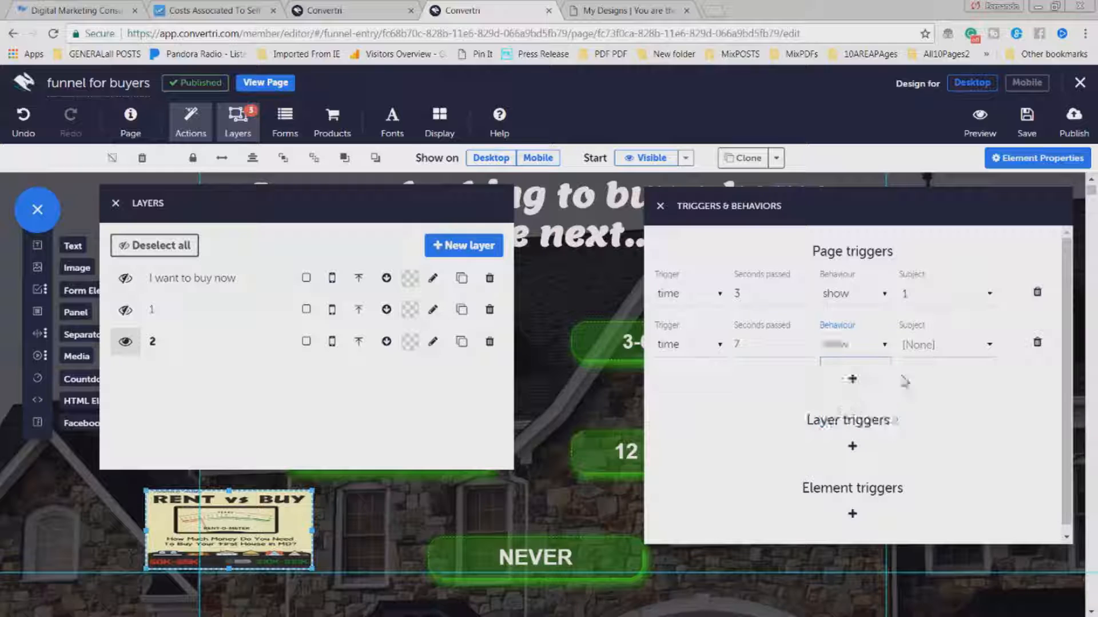
click(933, 358)
click(911, 432)
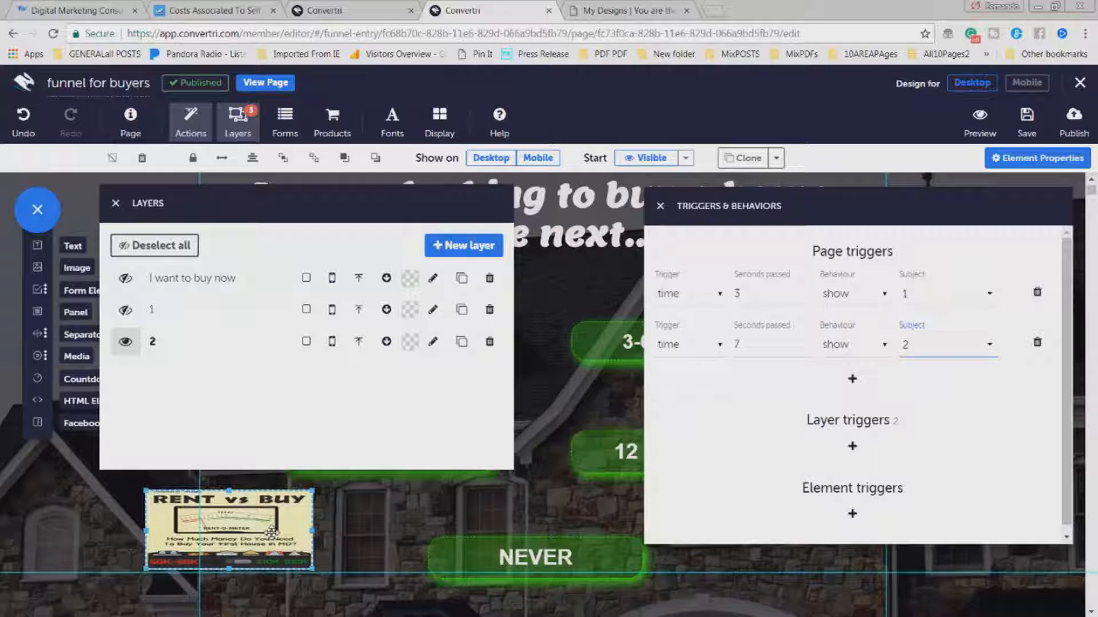
Step: Add a time-based layer trigger that hides layer 2 after 5 seconds
click(852, 449)
scroll(798, 466, down, 1)
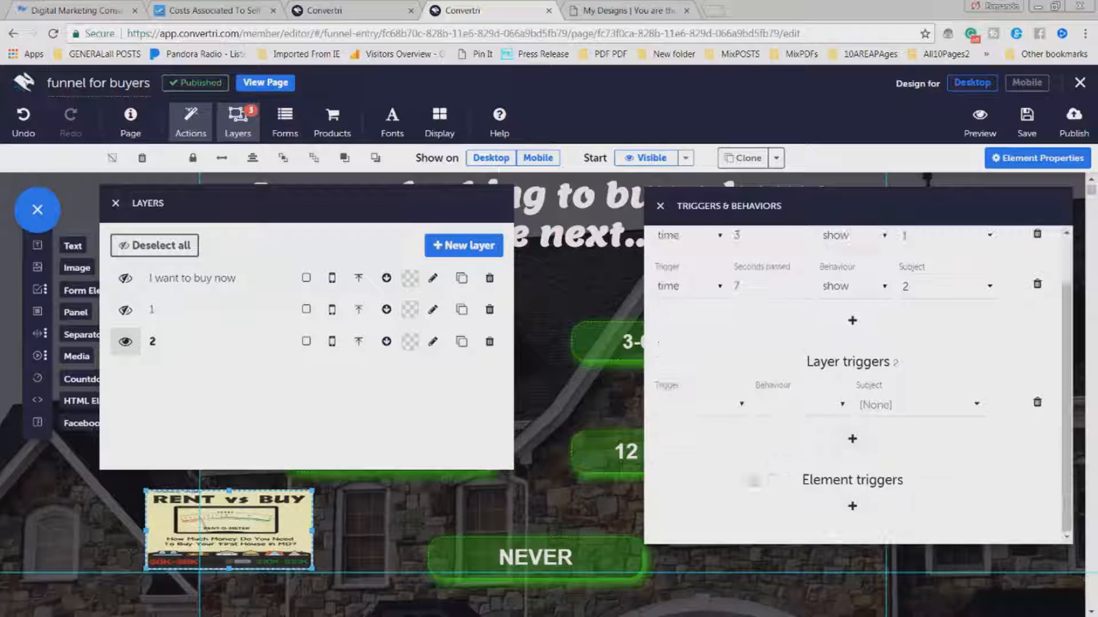
click(689, 406)
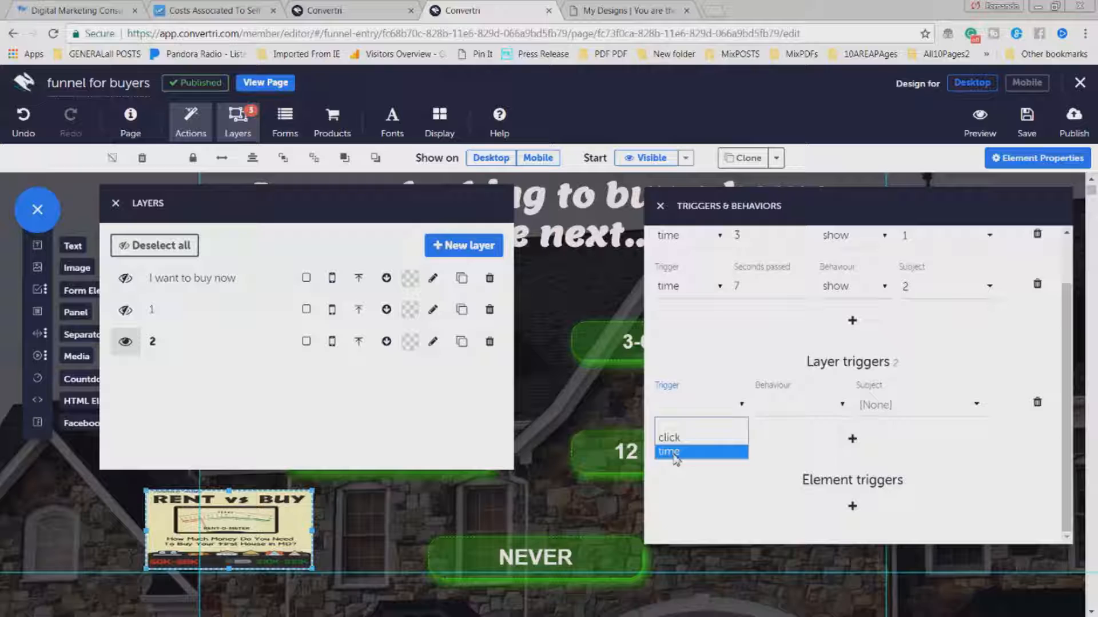
click(676, 453)
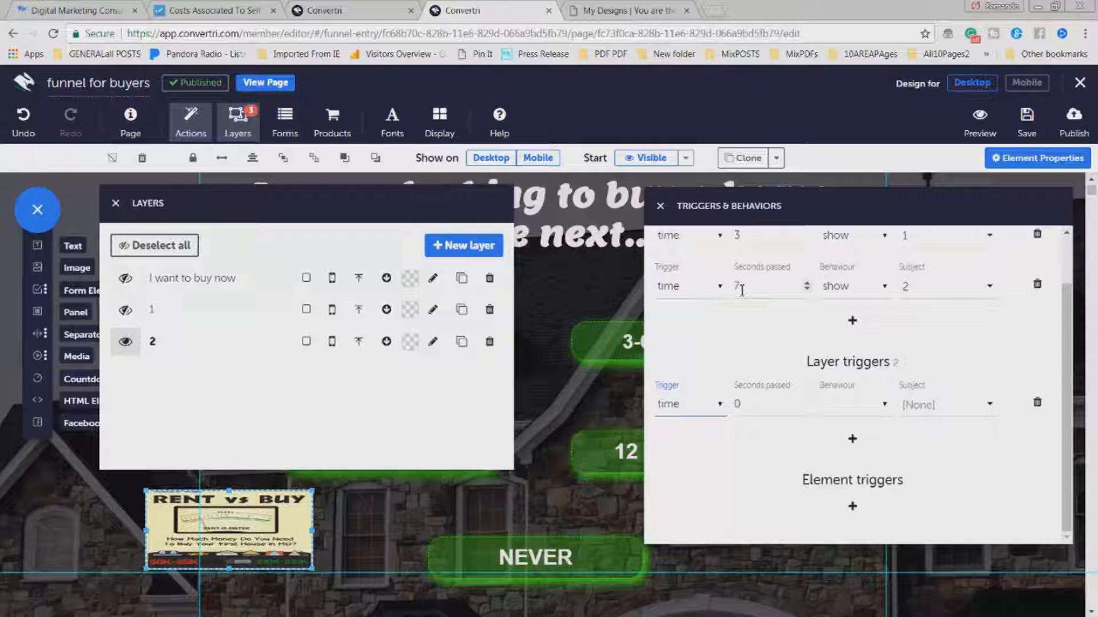
click(738, 405)
text(5)
click(845, 411)
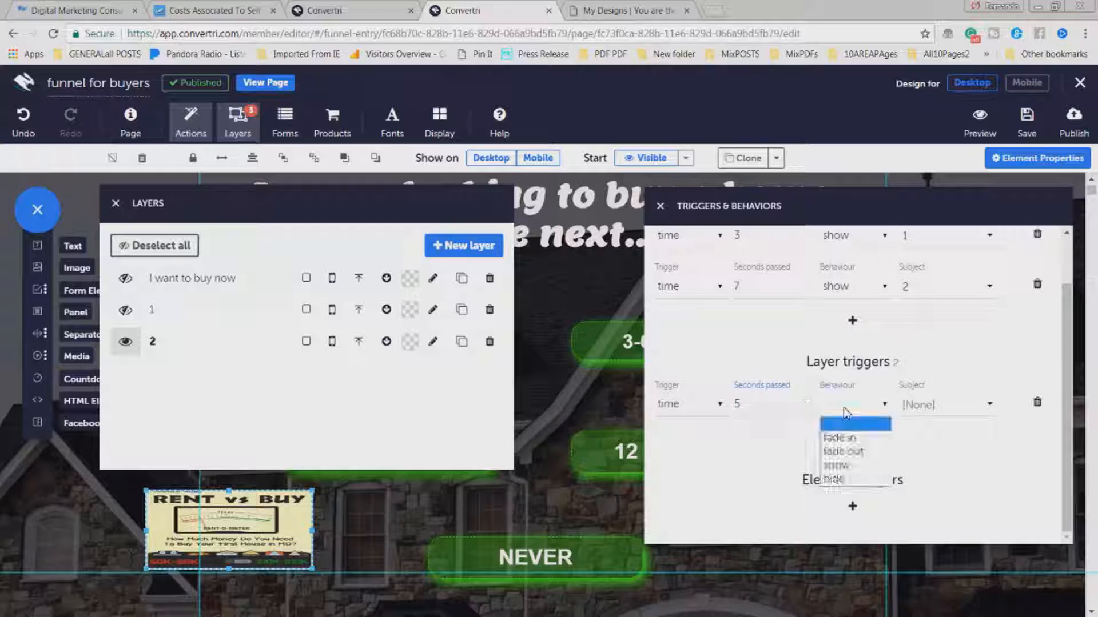
click(844, 481)
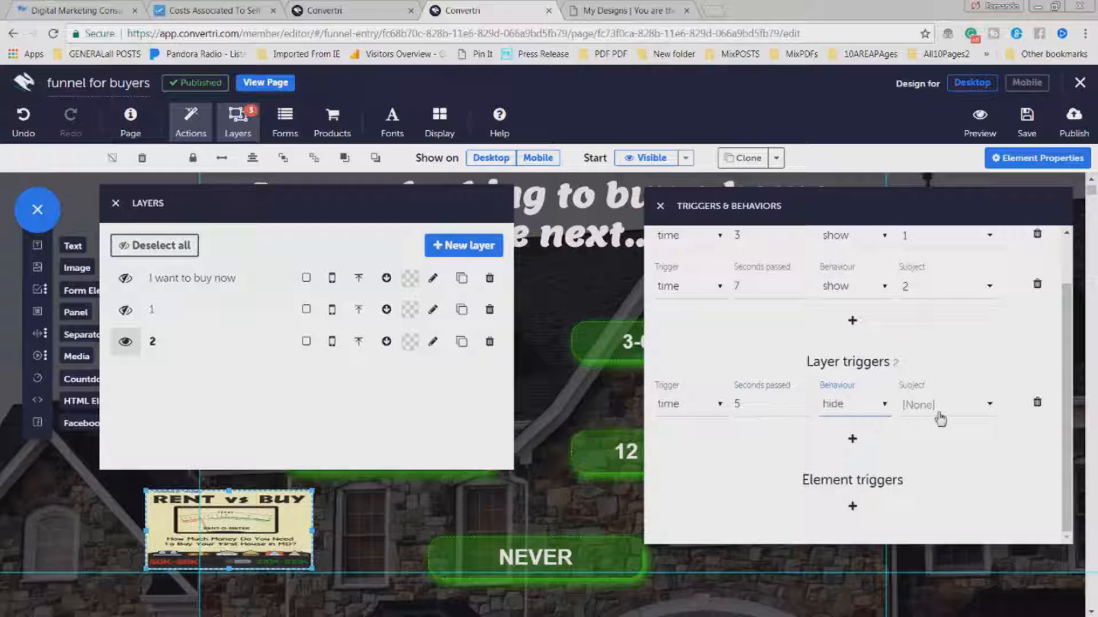
click(934, 409)
click(918, 483)
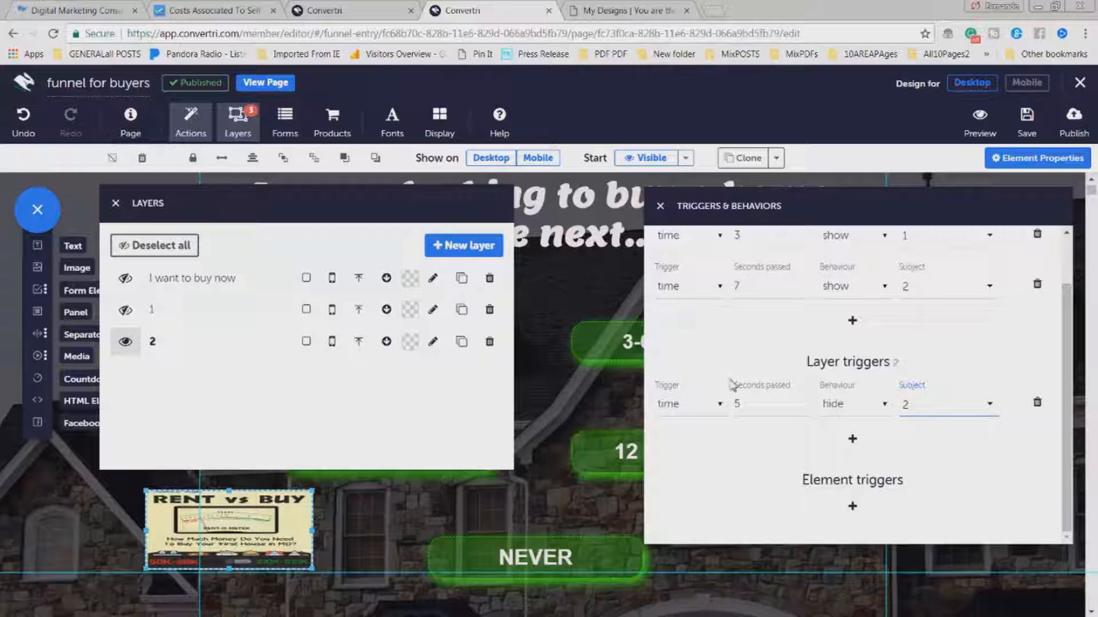
Step: Close the trigger settings, hide layer 2 in the editor and save the page
click(660, 206)
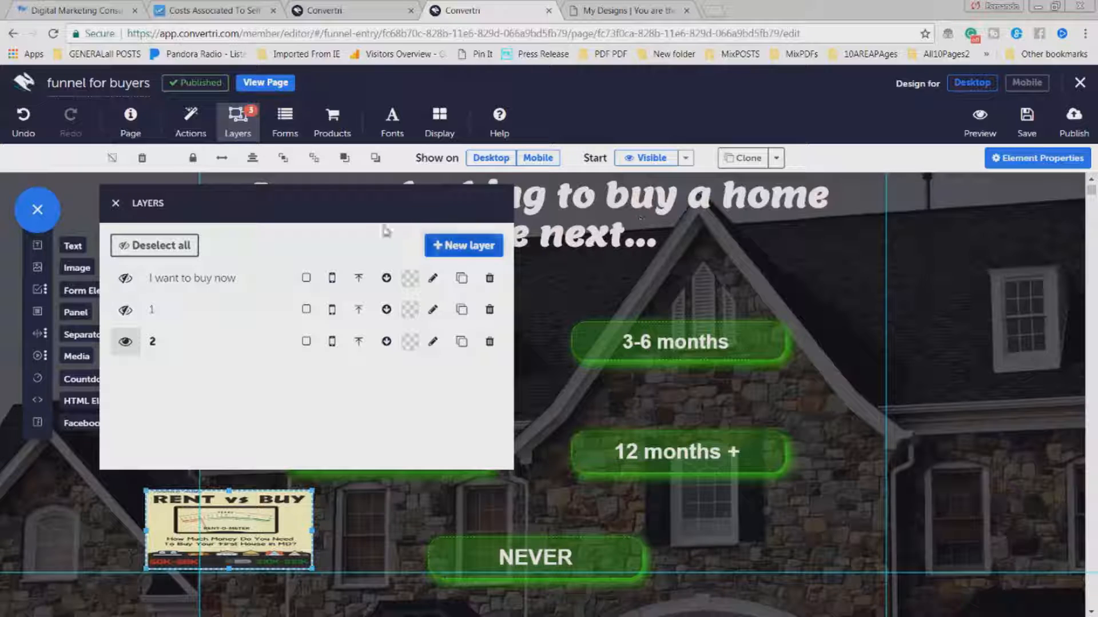
drag(355, 217, 813, 196)
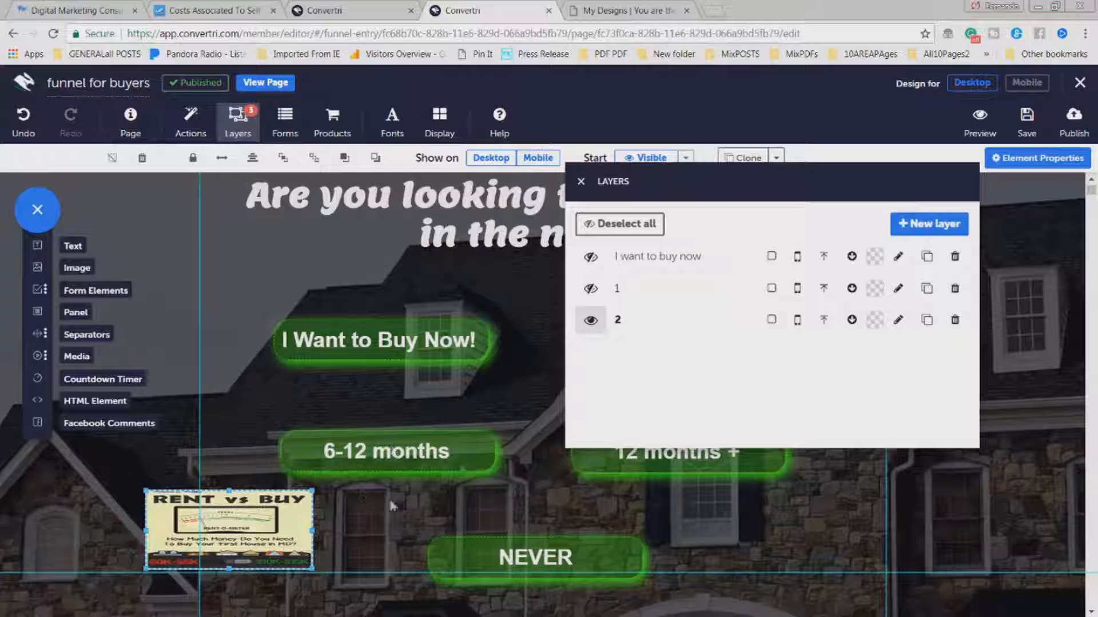
click(591, 322)
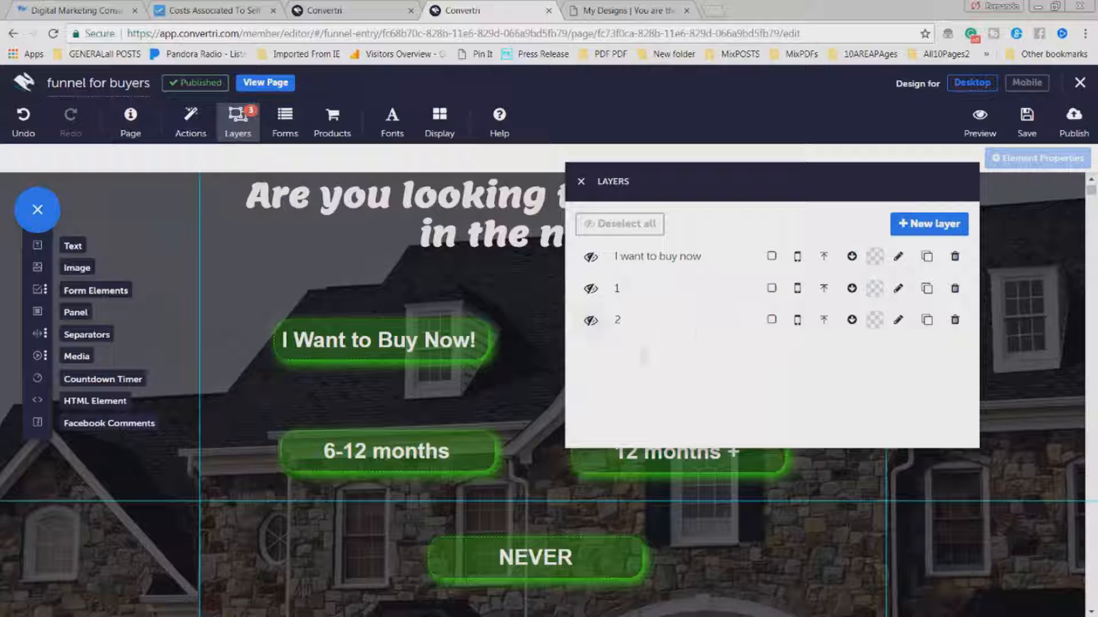
click(582, 184)
click(1027, 120)
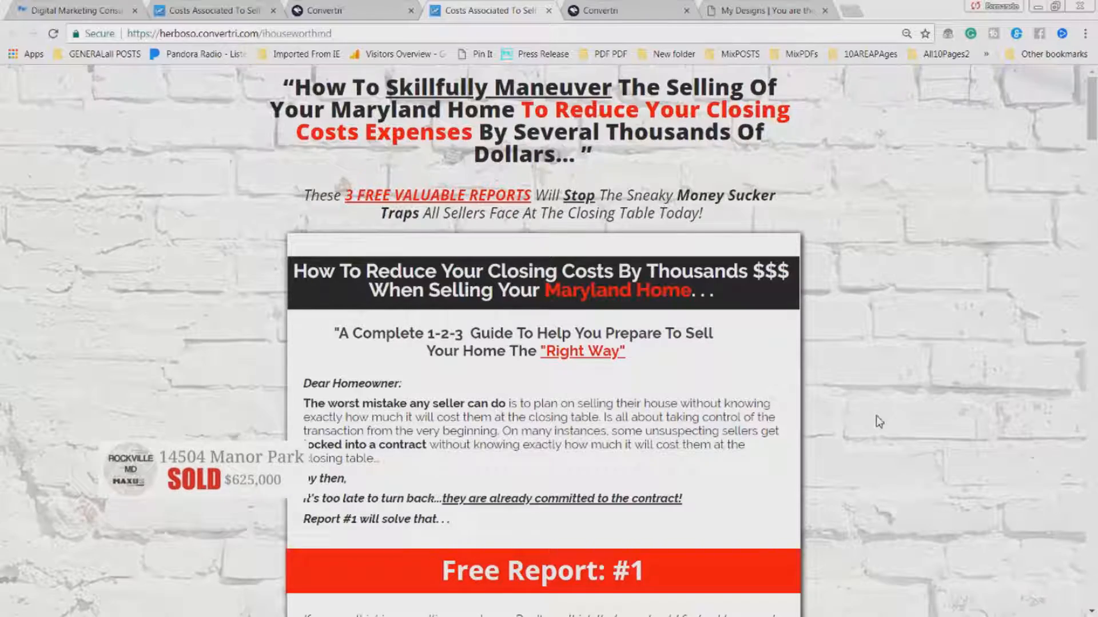
Step: Examine how the timed sold-home notifications display over the content of the published closing-costs page
scroll(879, 422, down, 15)
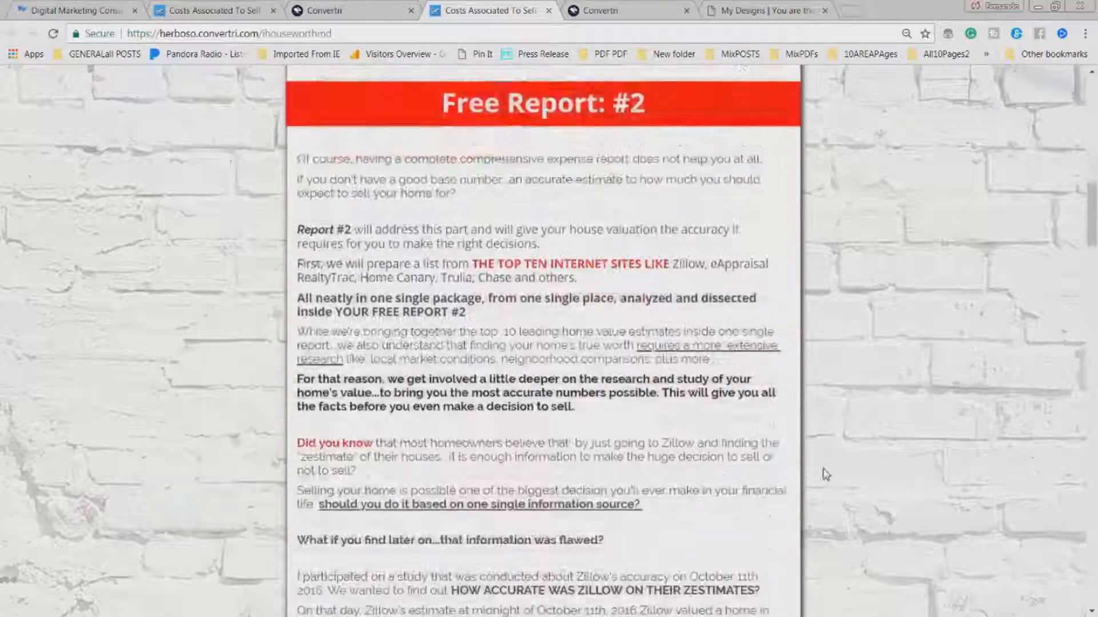
scroll(825, 474, down, 15)
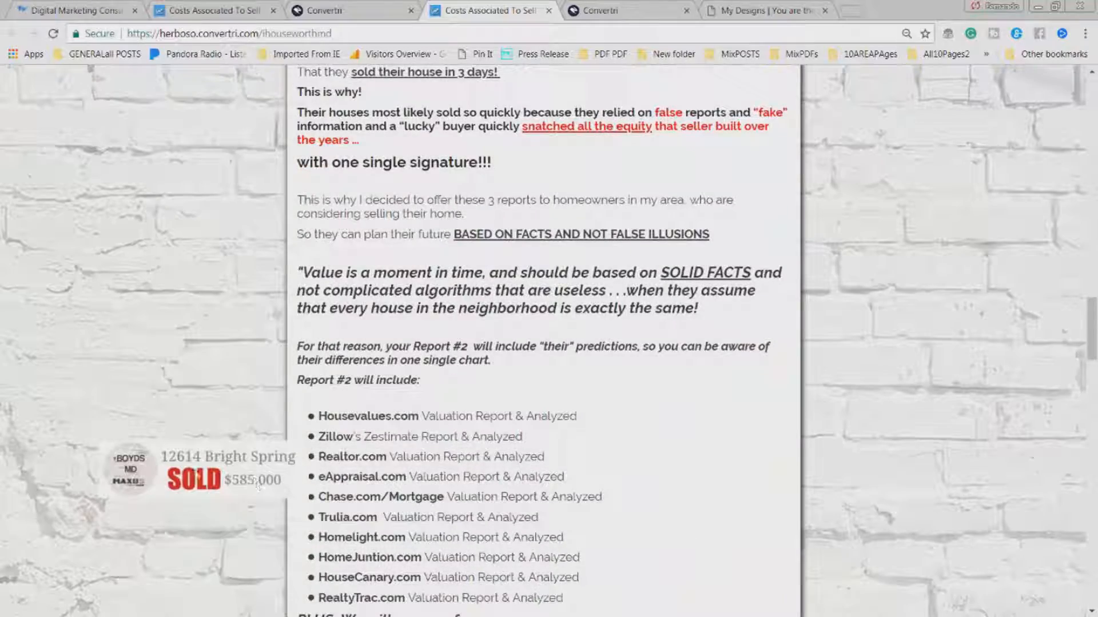
scroll(809, 247, up, 10)
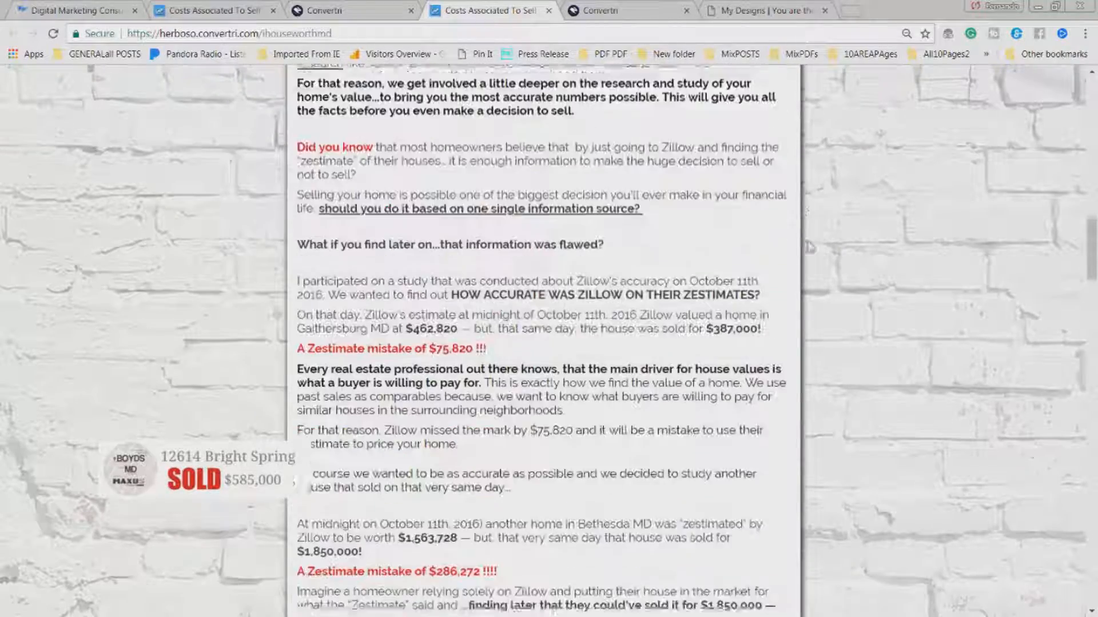
scroll(810, 247, up, 15)
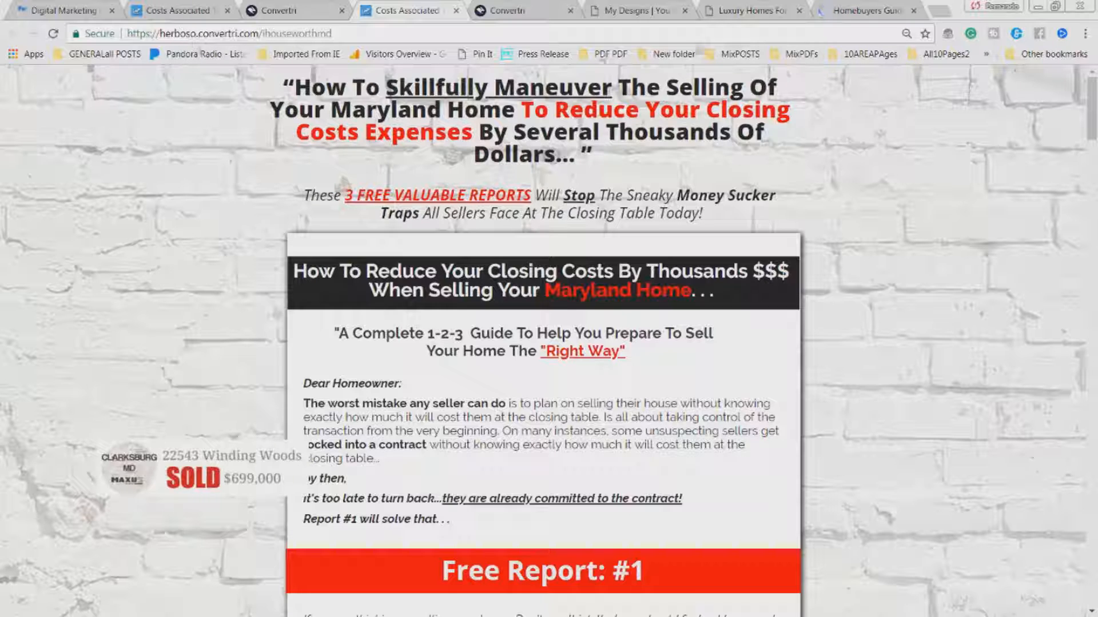
Step: Switch to the Maryland First Time Homebuyer page and examine its book offer, buyer resources and testimonials
click(860, 13)
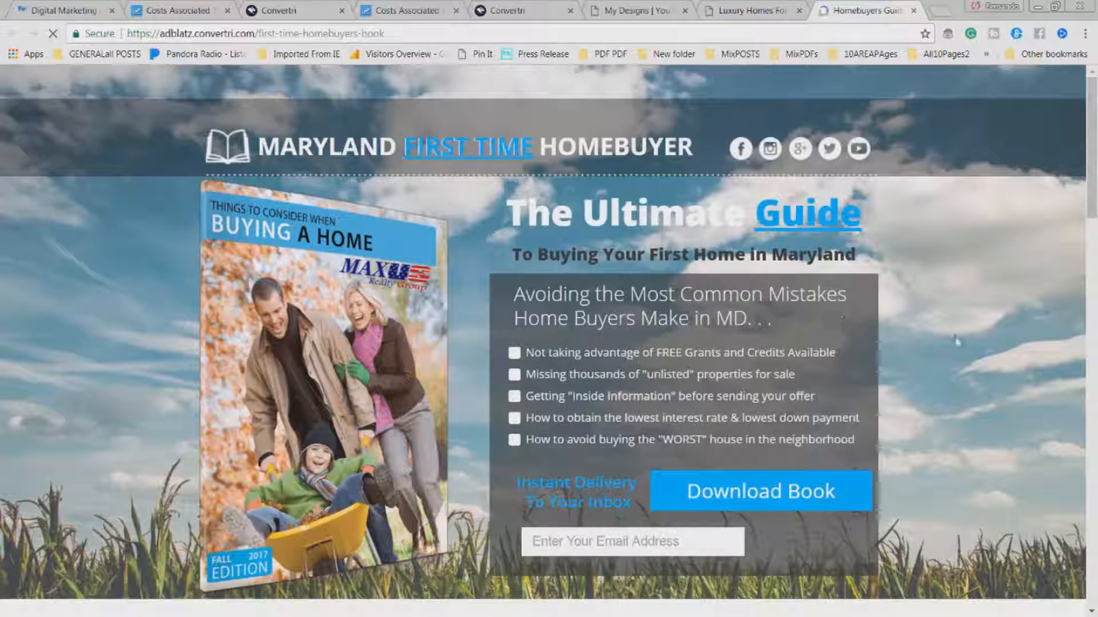
scroll(972, 395, down, 2)
scroll(966, 400, down, 5)
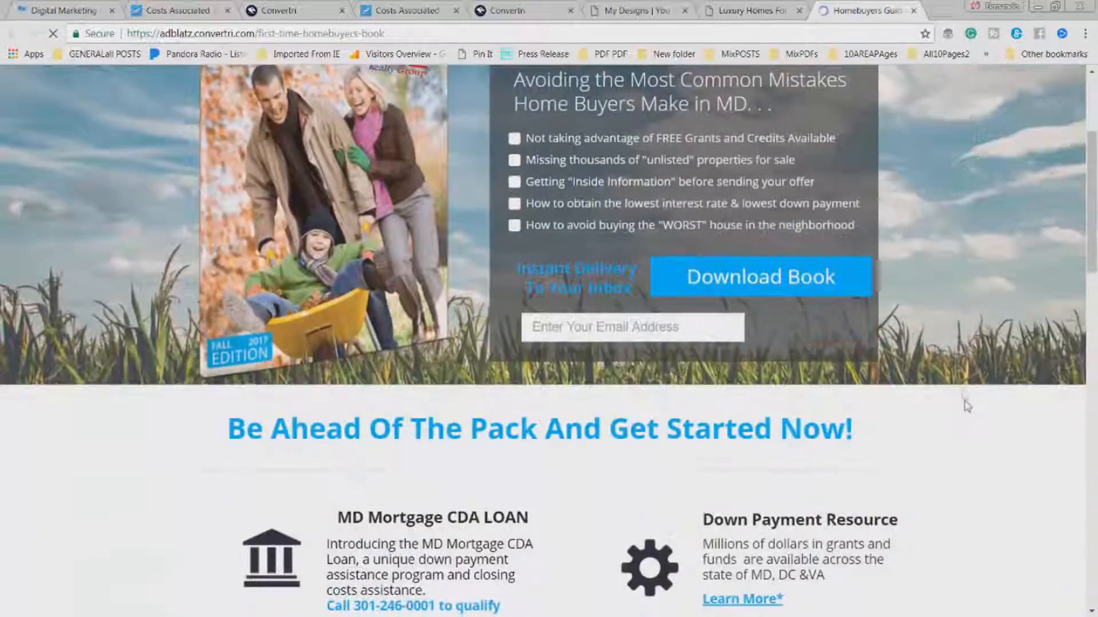
scroll(972, 438, down, 5)
scroll(972, 440, up, 9)
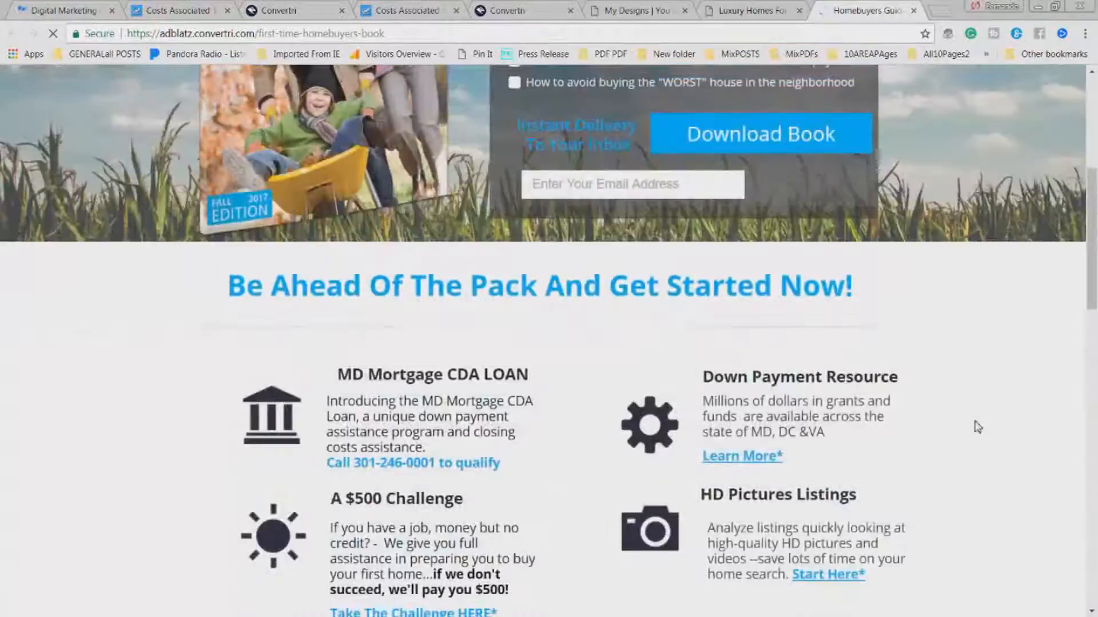
scroll(978, 427, up, 1)
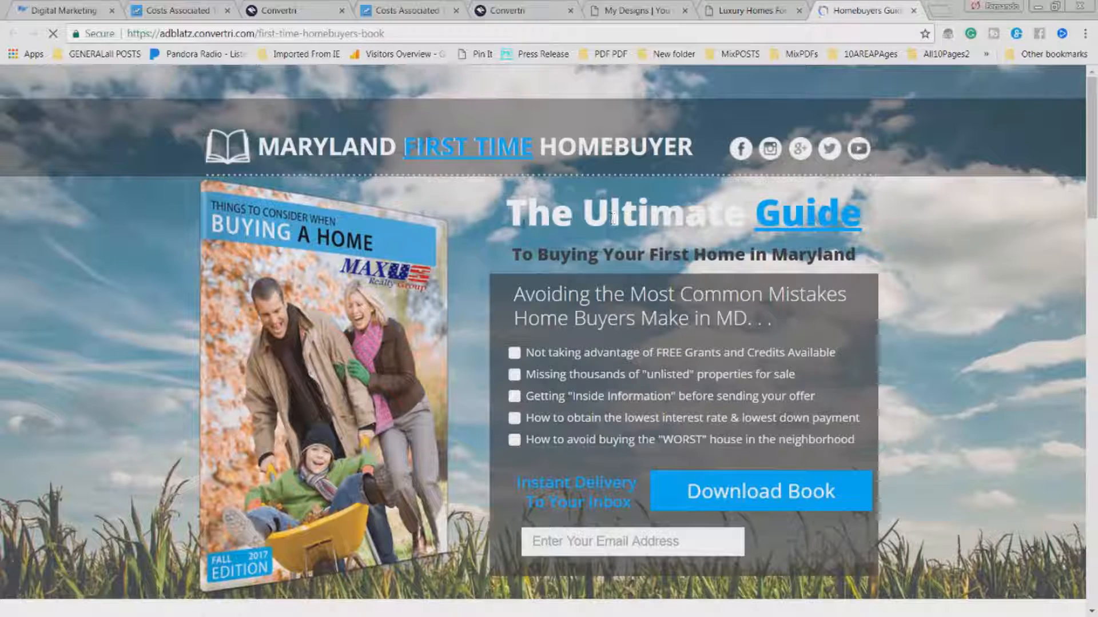
scroll(512, 238, down, 3)
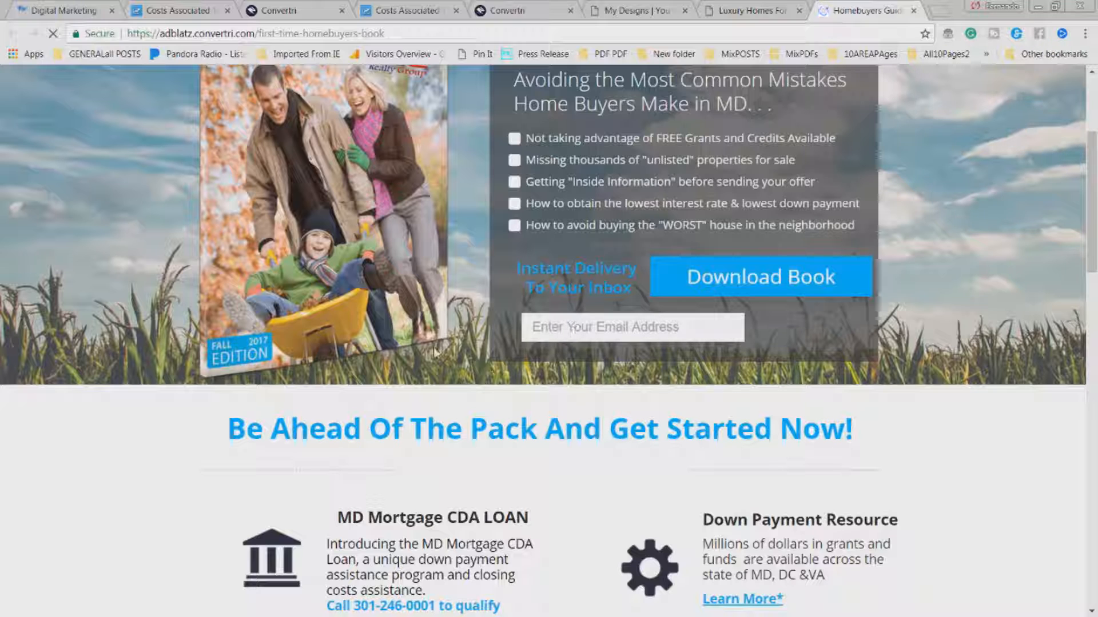
scroll(435, 352, up, 1)
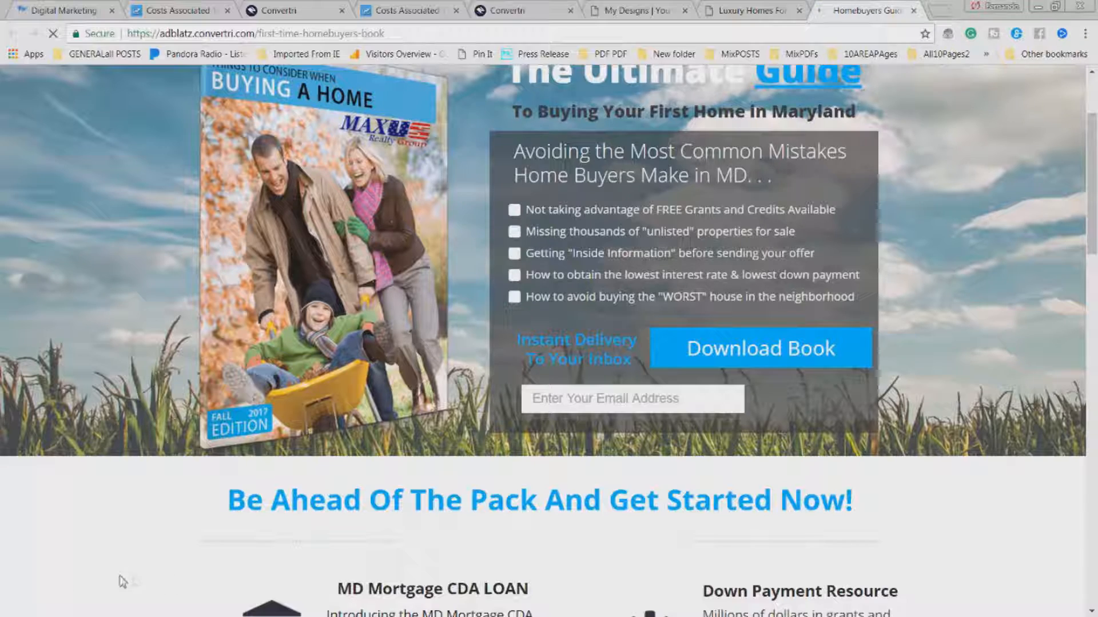
scroll(388, 429, up, 3)
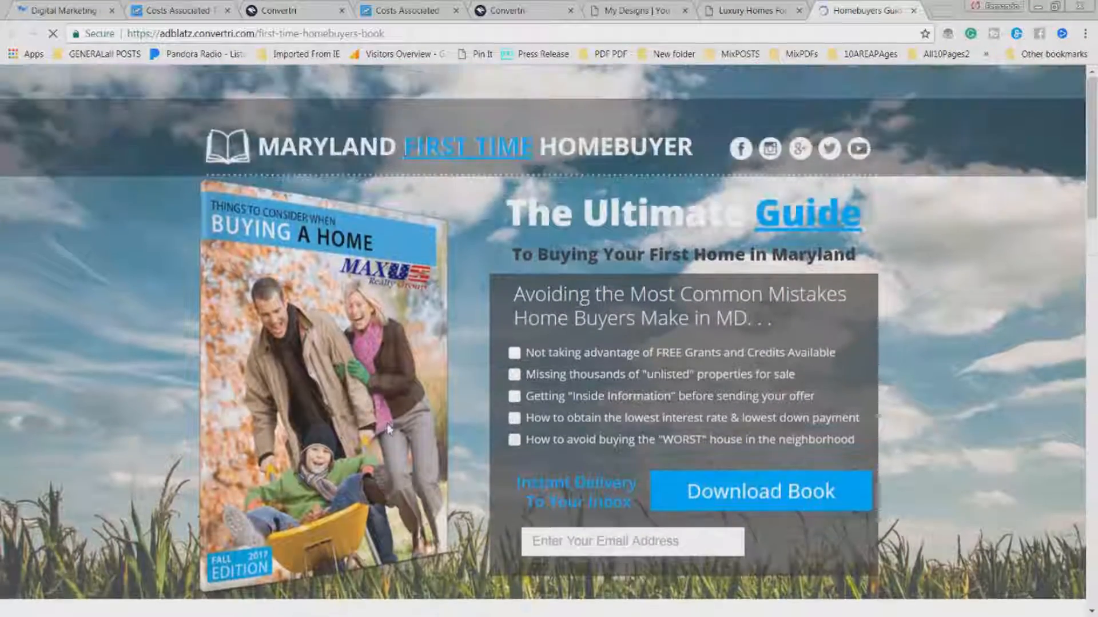
scroll(388, 429, down, 18)
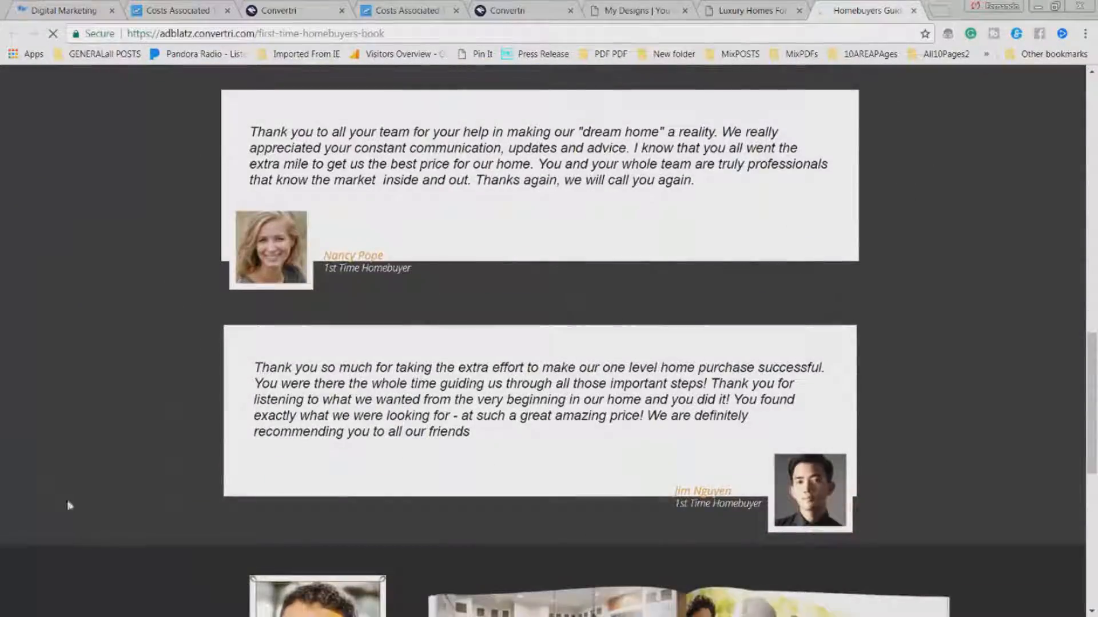
Step: Examine the homebuyer page's broker message and open-book preview, plus the Download Book opt-in section and the resources beneath it
scroll(86, 526, down, 7)
scroll(109, 514, up, 3)
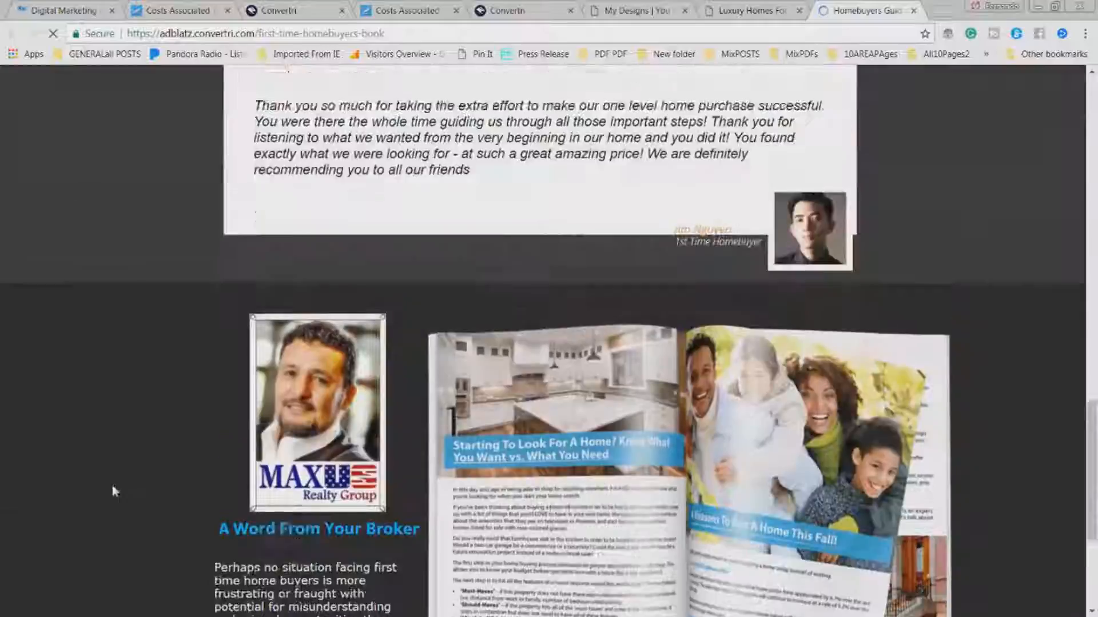
scroll(113, 490, up, 15)
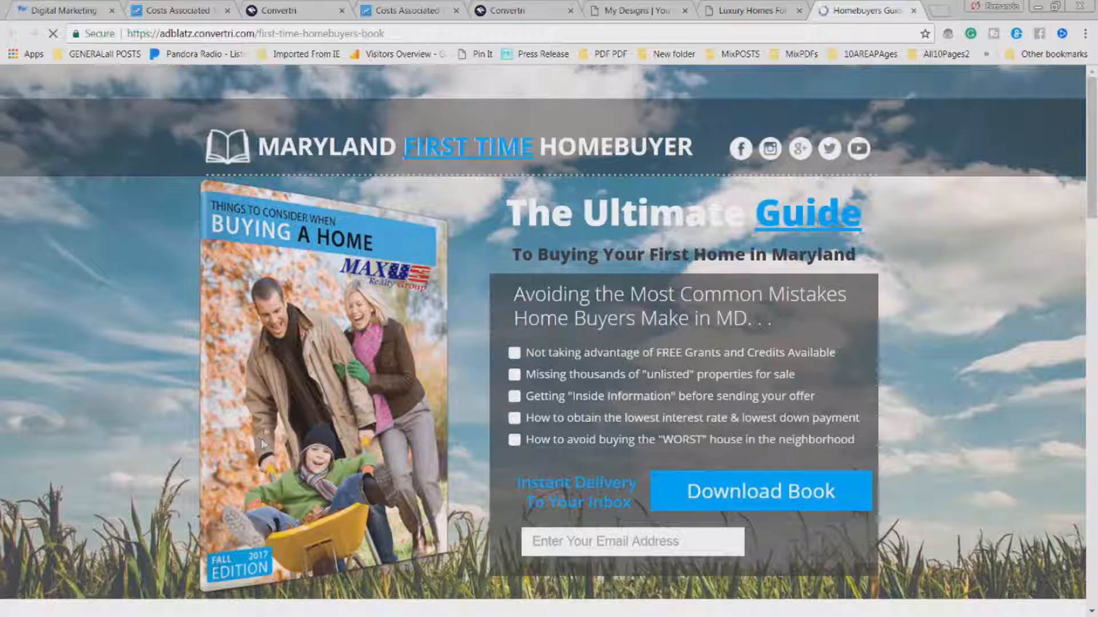
scroll(579, 406, down, 5)
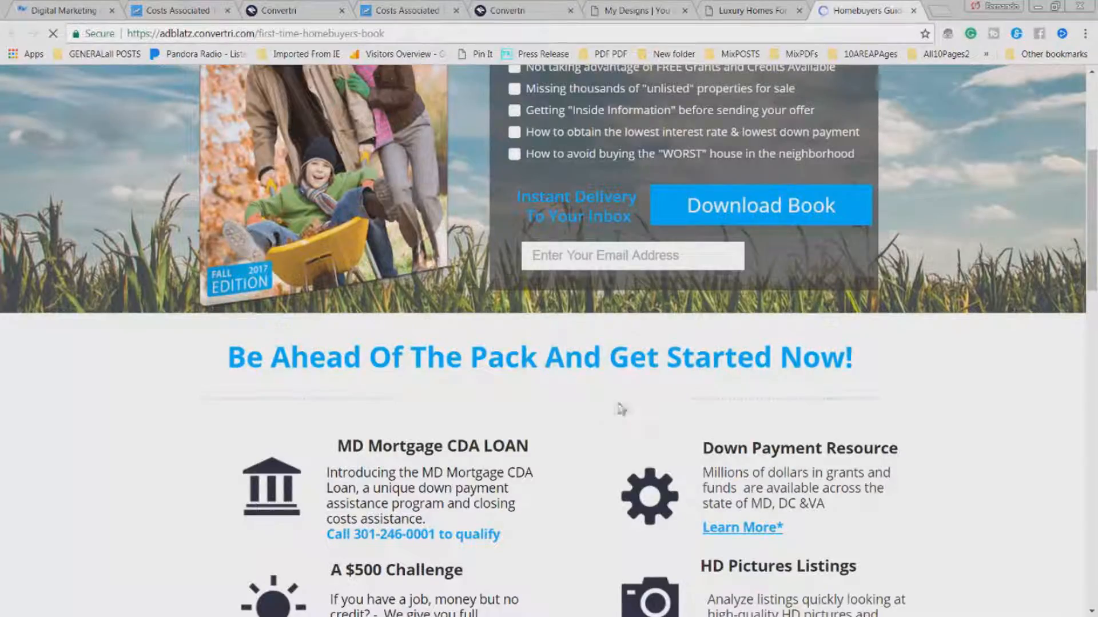
scroll(619, 409, up, 5)
scroll(879, 479, down, 3)
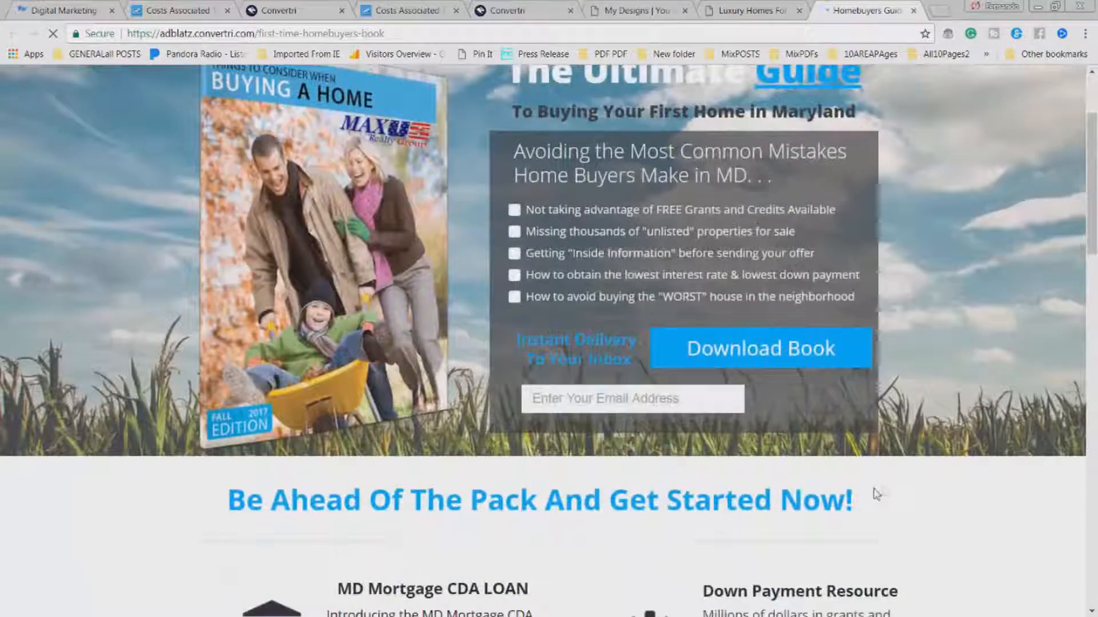
scroll(869, 501, down, 3)
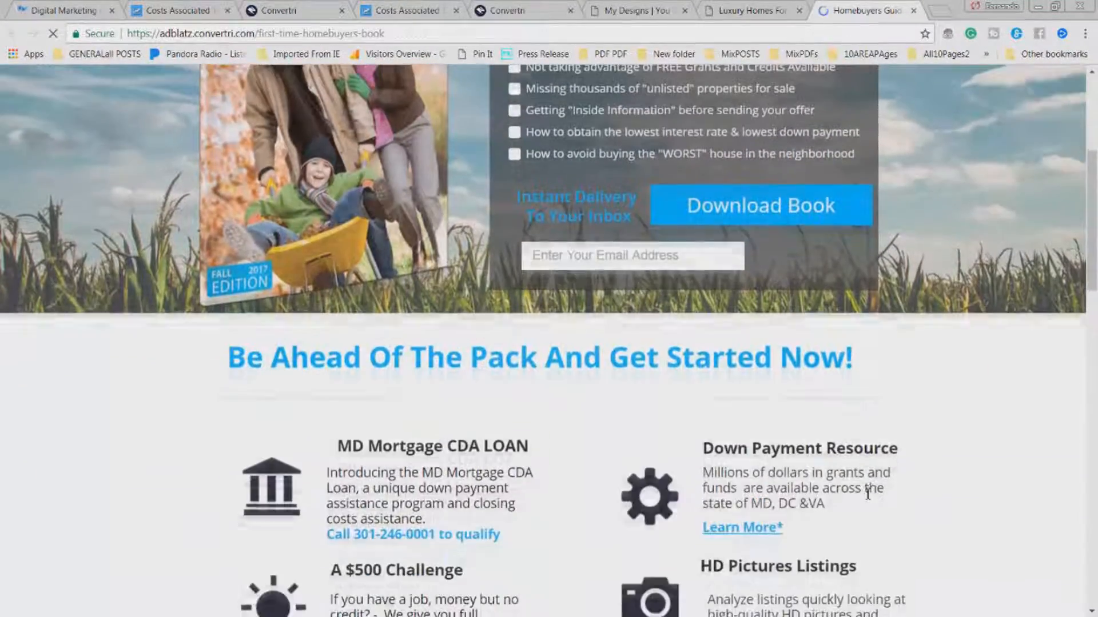
scroll(877, 495, up, 5)
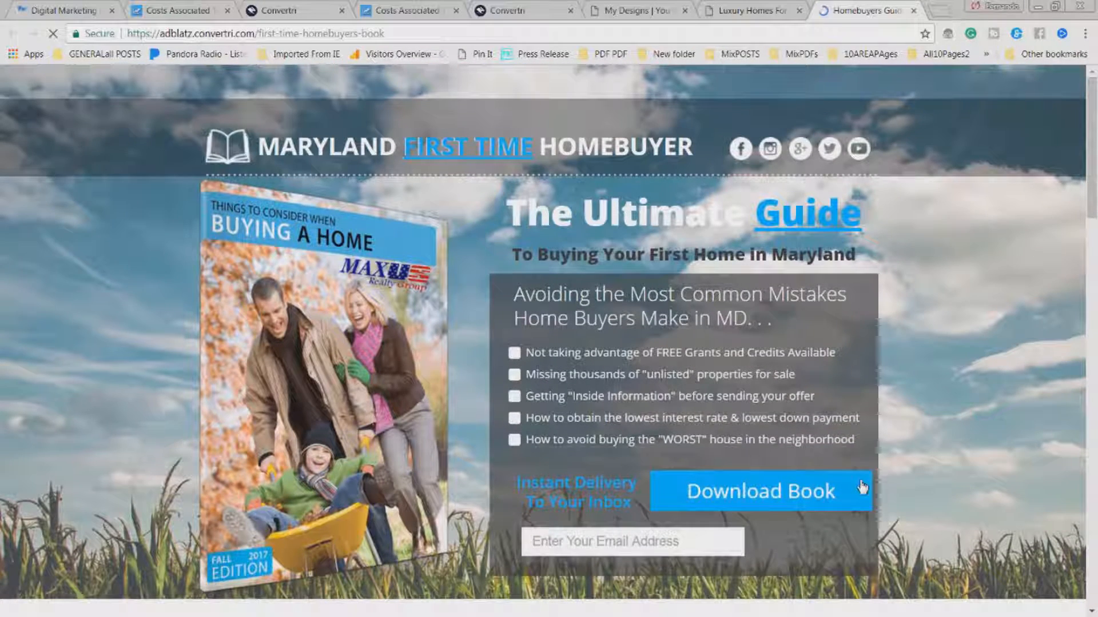
scroll(852, 490, down, 3)
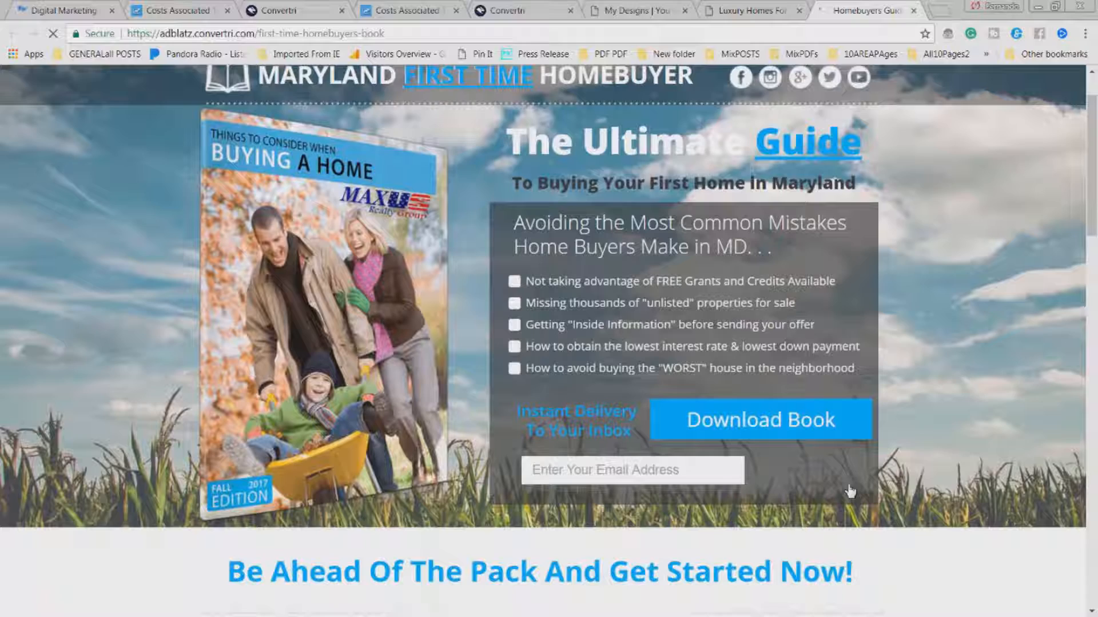
scroll(849, 491, down, 1)
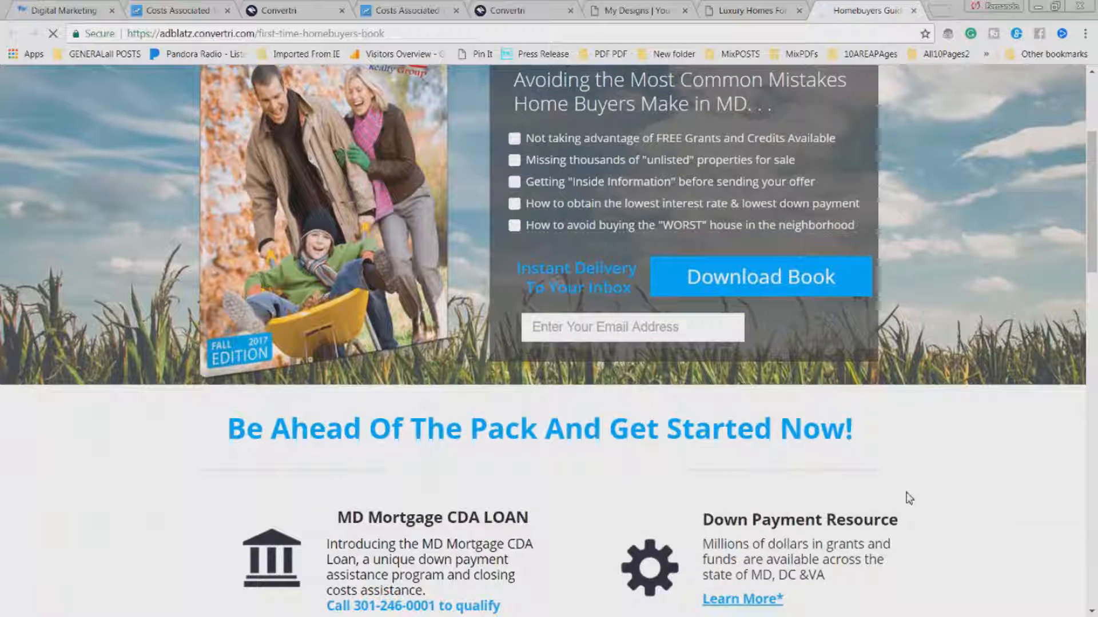
scroll(915, 469, up, 3)
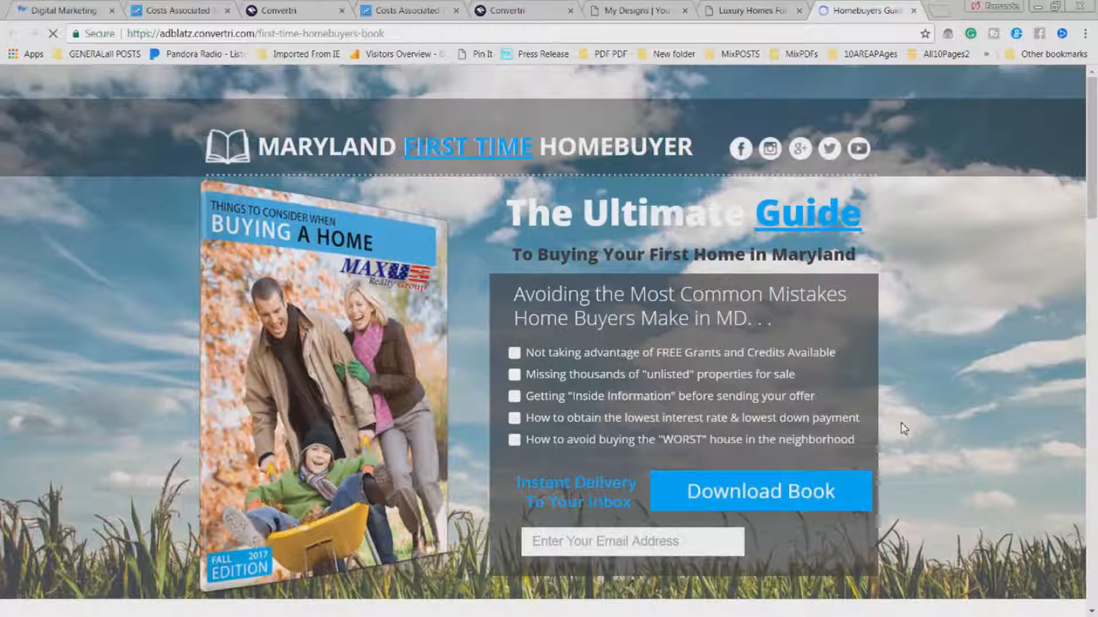